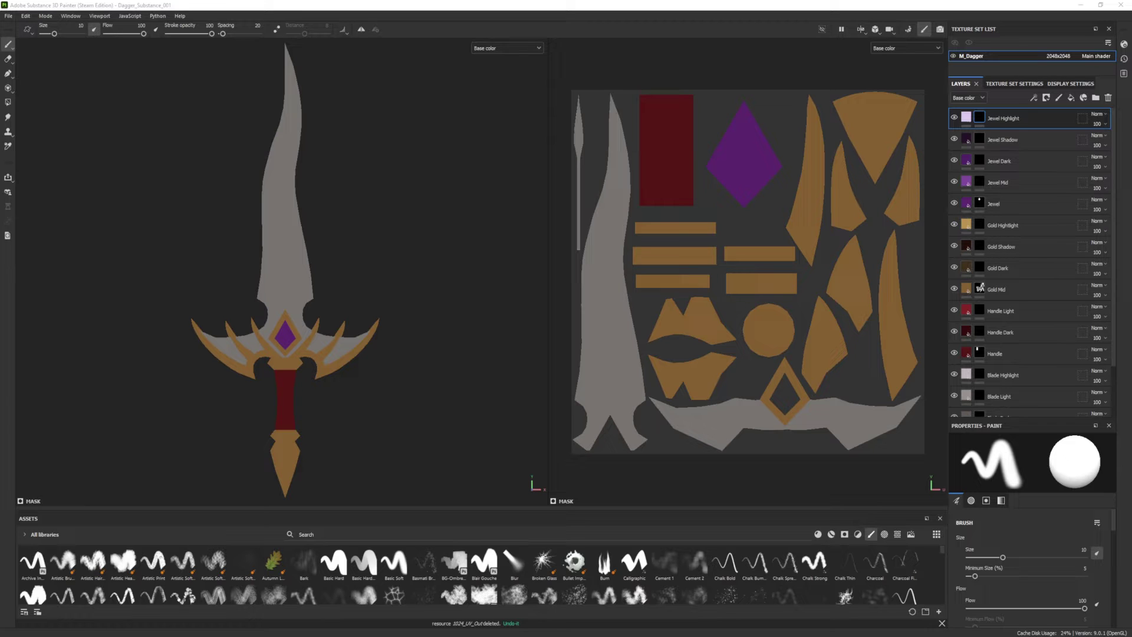
# Step: Switch the dagger viewport to Iray and let the path-traced render finish on grey
pyautogui.click(944, 8)
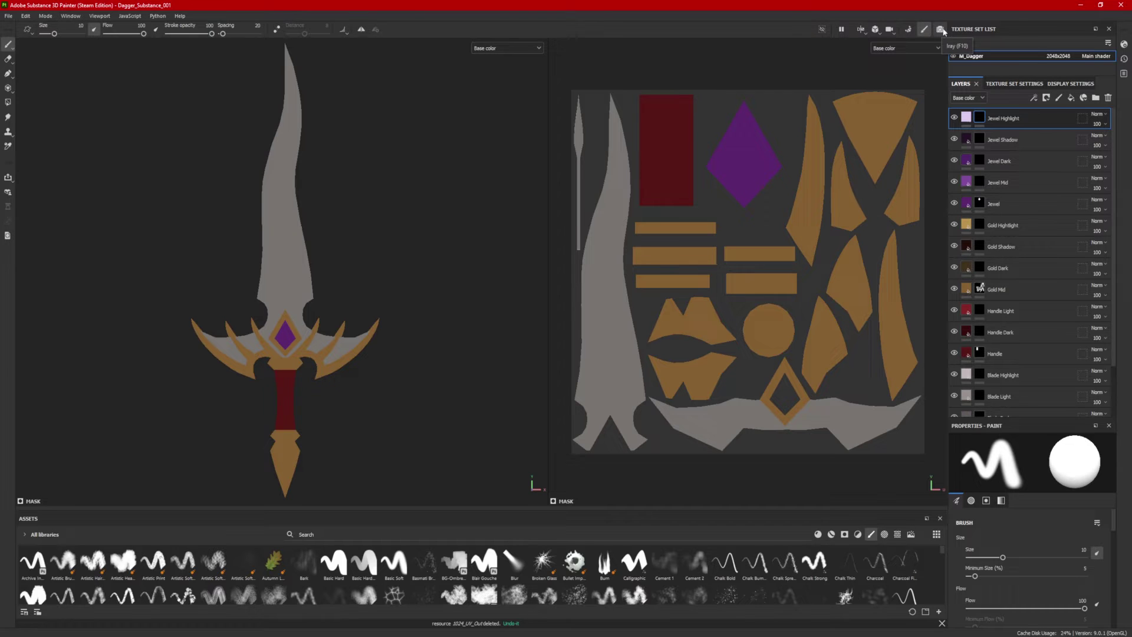
pyautogui.click(941, 29)
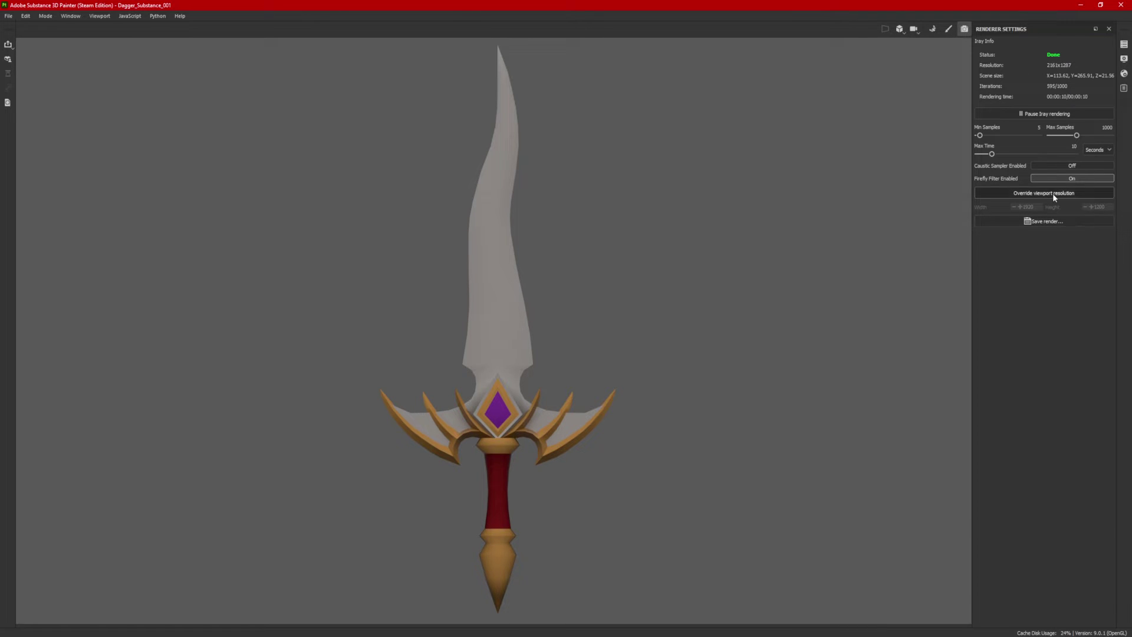
pyautogui.click(1056, 225)
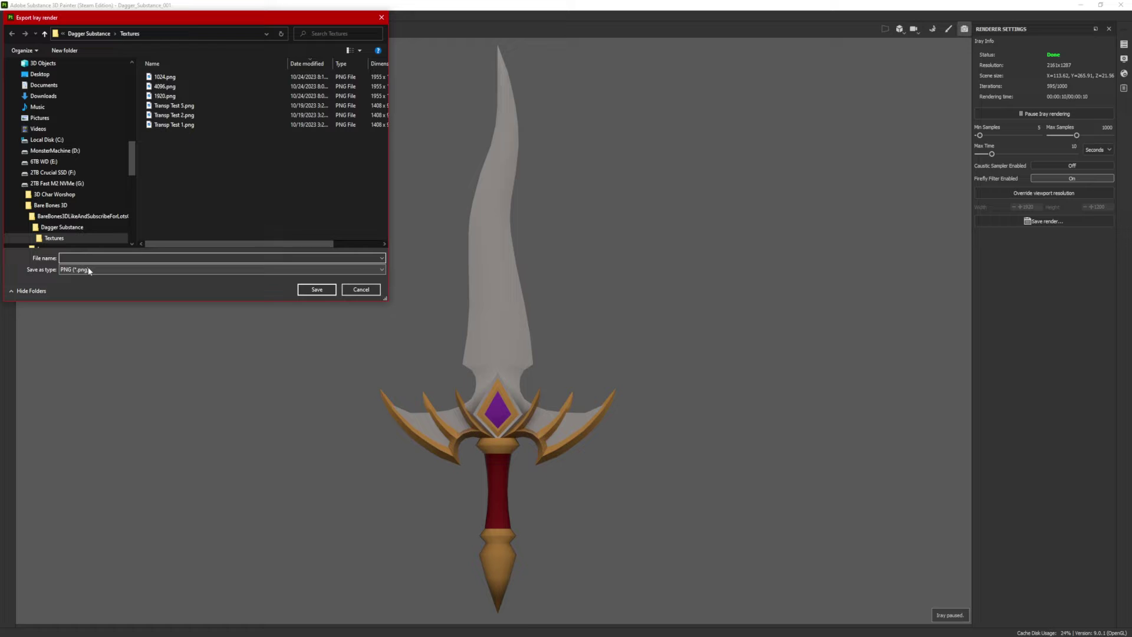
pyautogui.click(108, 267)
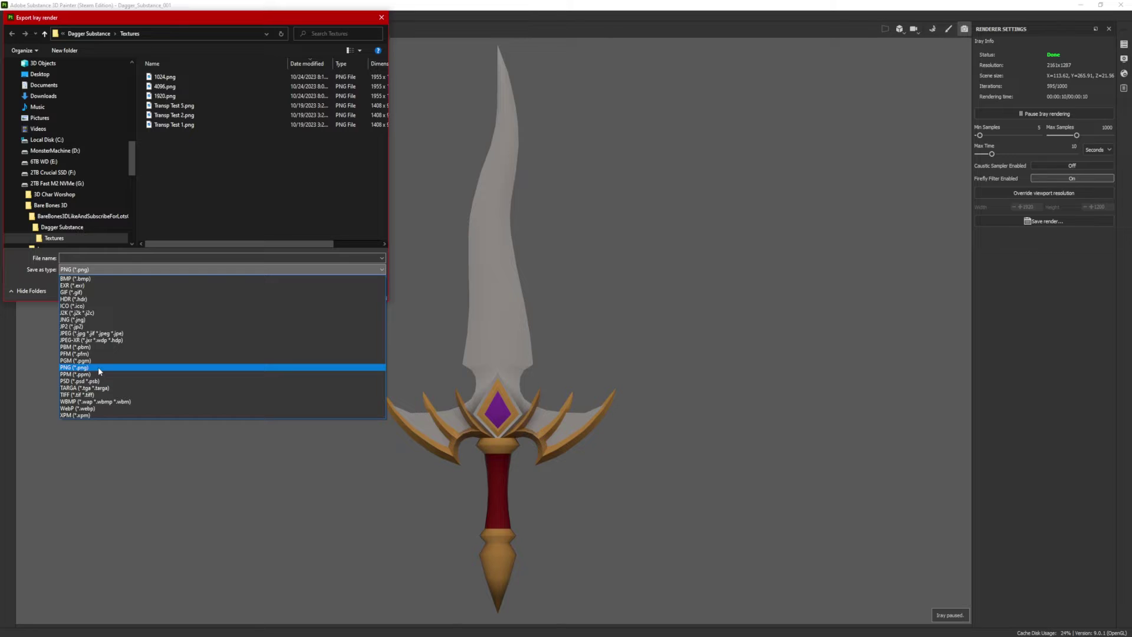
pyautogui.click(98, 367)
pyautogui.click(361, 289)
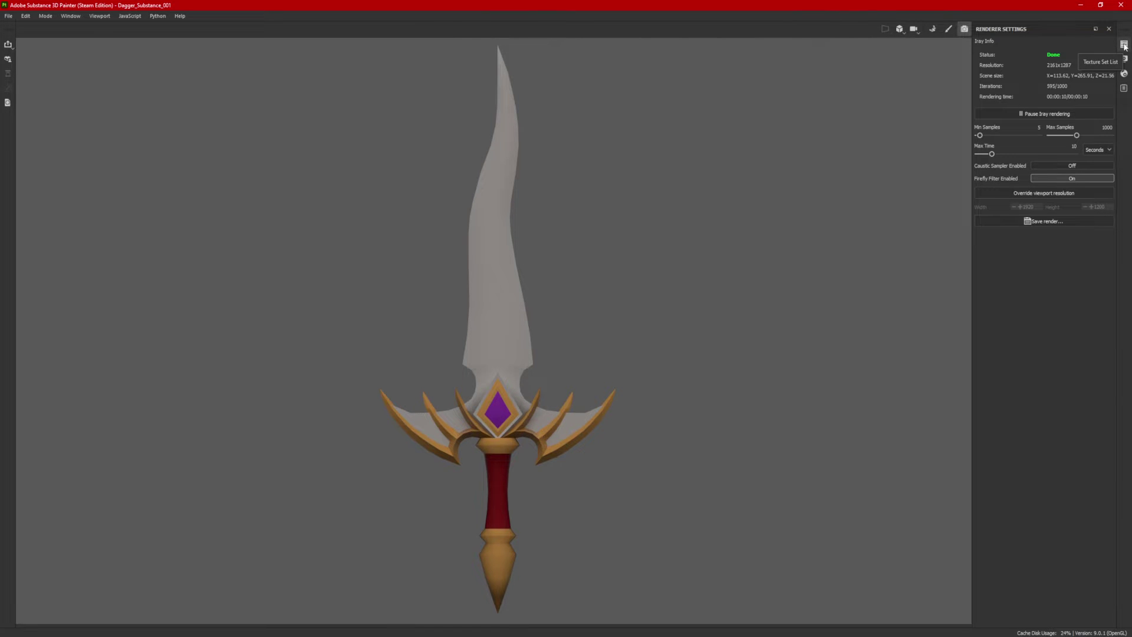
# Step: Dock Display Settings and Shader Settings as tabs beside Renderer Settings, widen the panel, and view shader parameters
pyautogui.click(1125, 59)
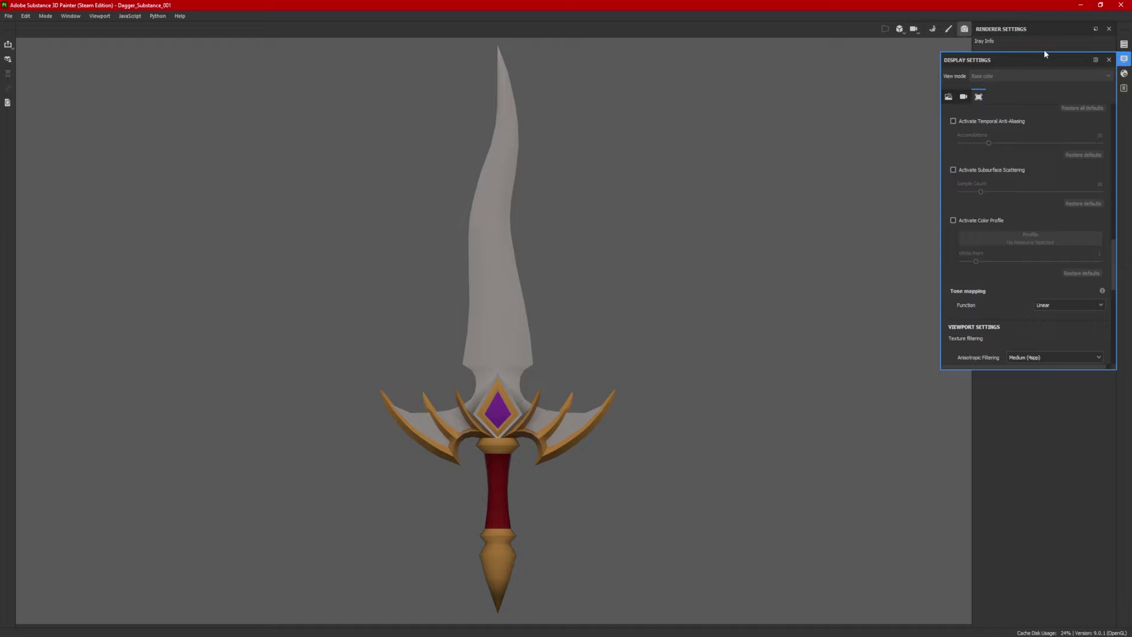
pyautogui.moveTo(992, 59); pyautogui.dragTo(1054, 85)
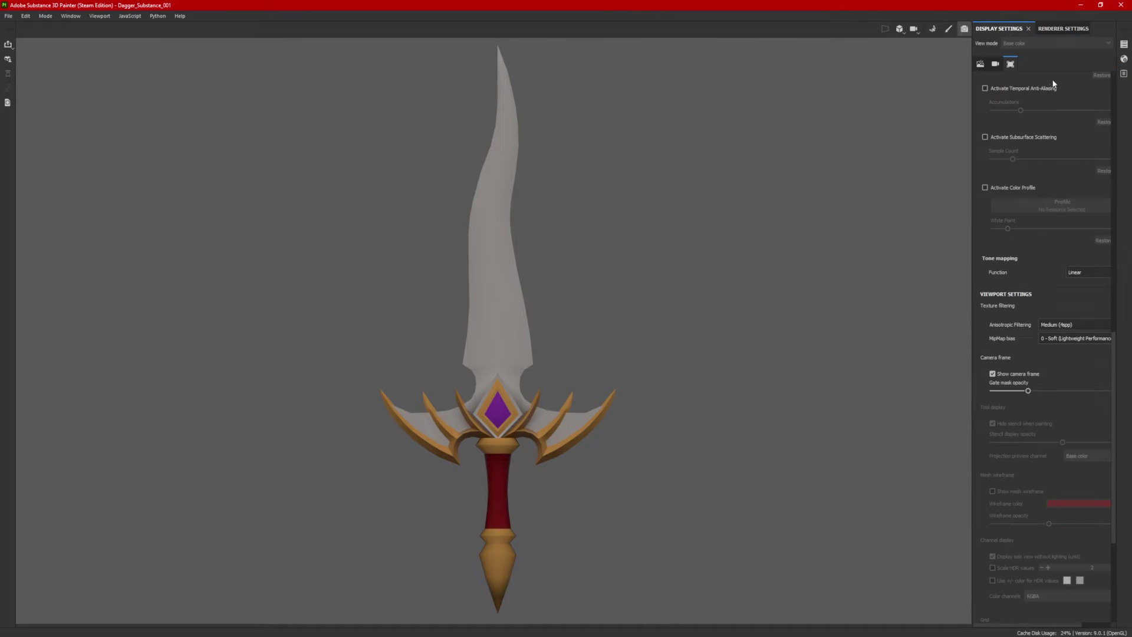
pyautogui.click(1124, 59)
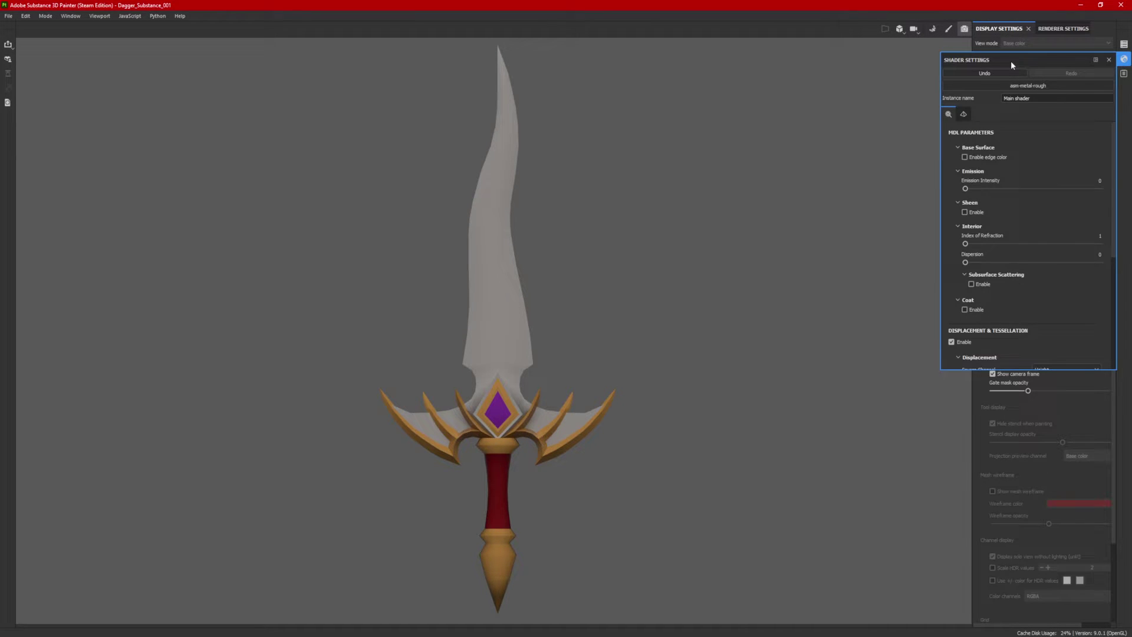
pyautogui.moveTo(1013, 64); pyautogui.dragTo(1047, 31)
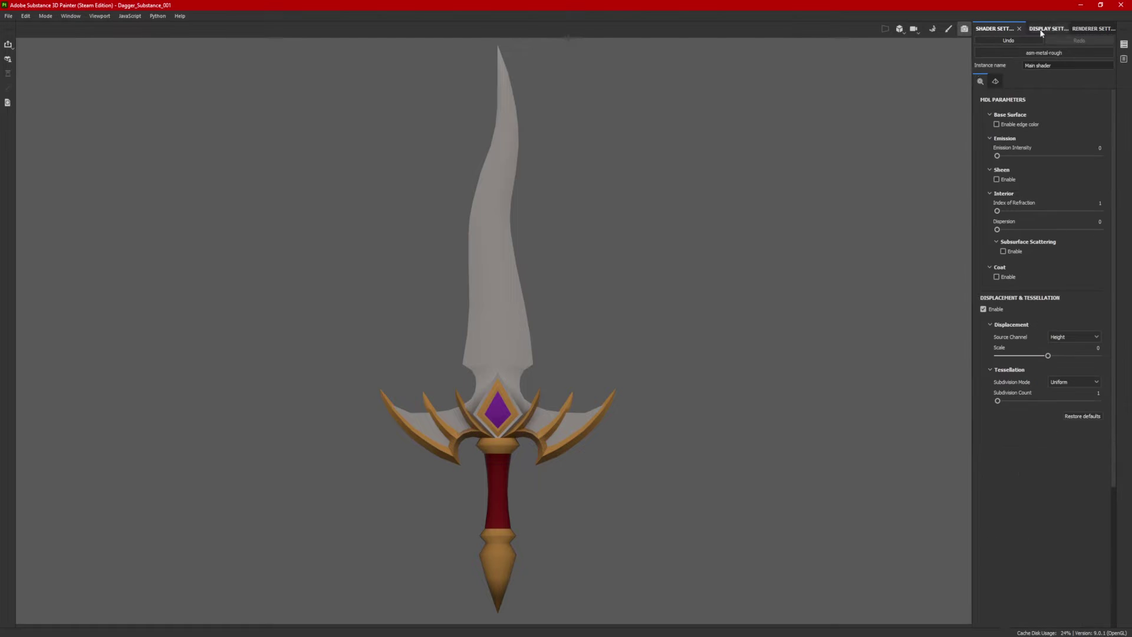
pyautogui.moveTo(972, 68); pyautogui.dragTo(911, 68)
pyautogui.moveTo(1056, 28); pyautogui.dragTo(955, 36)
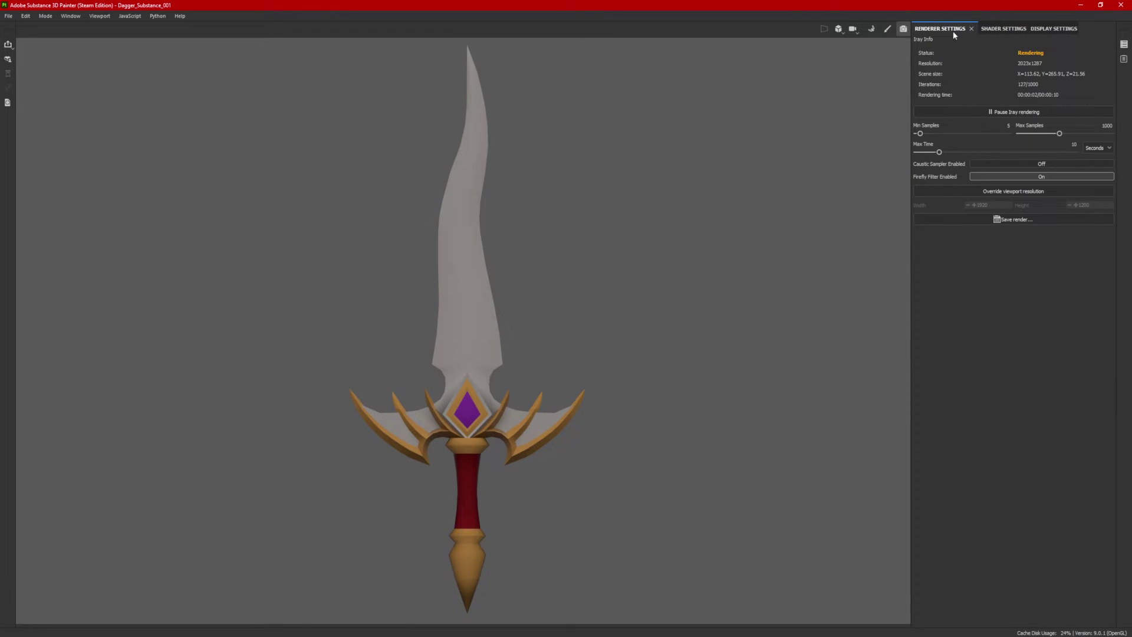
pyautogui.click(1009, 32)
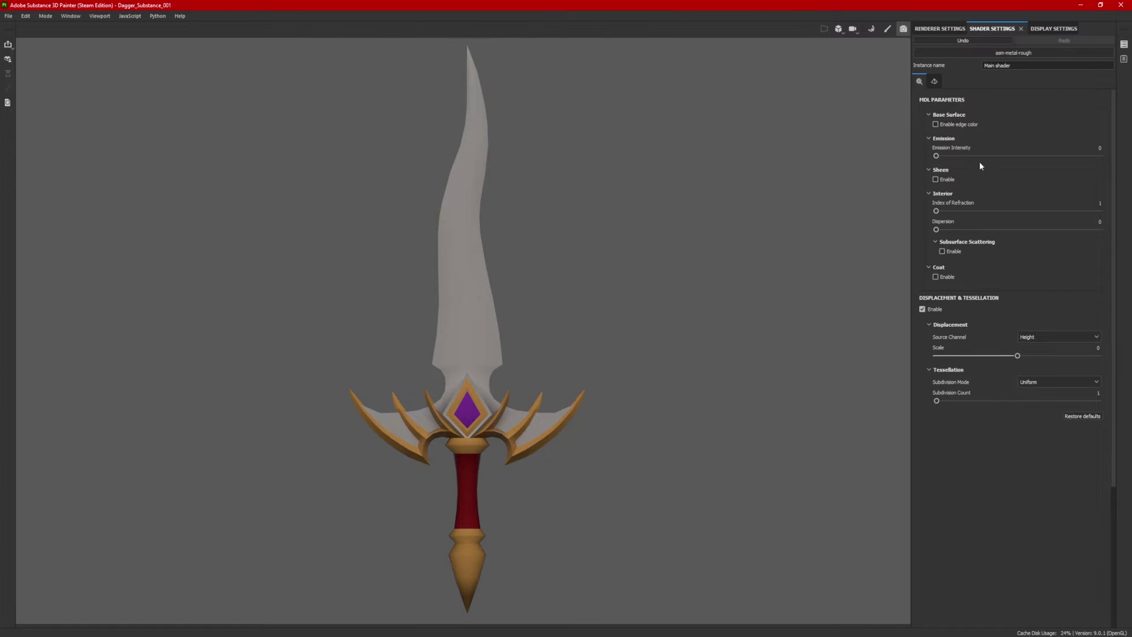
# Step: Test and reset emission intensity, sheen and IOR (about 2 back to 1), then disable Displacement & Tessellation
pyautogui.moveTo(937, 157)
pyautogui.mouseDown()
pyautogui.moveTo(968, 157)
pyautogui.moveTo(916, 161)
pyautogui.mouseUp()
pyautogui.click(936, 180)
pyautogui.click(936, 180)
pyautogui.moveTo(938, 212); pyautogui.dragTo(1019, 213)
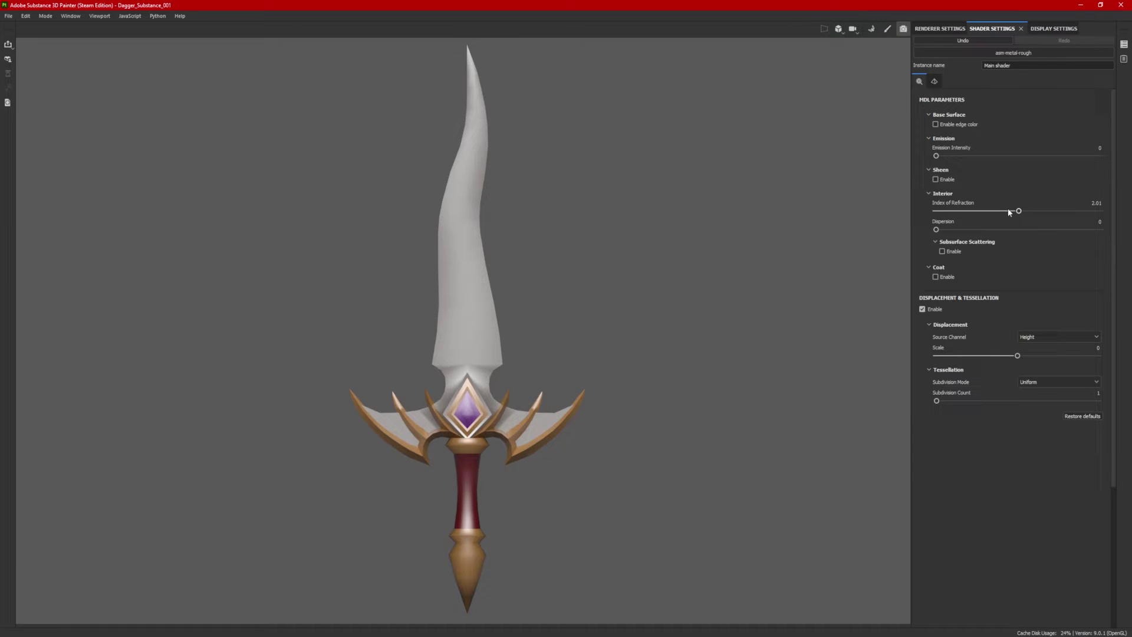
pyautogui.moveTo(1019, 211); pyautogui.dragTo(915, 211)
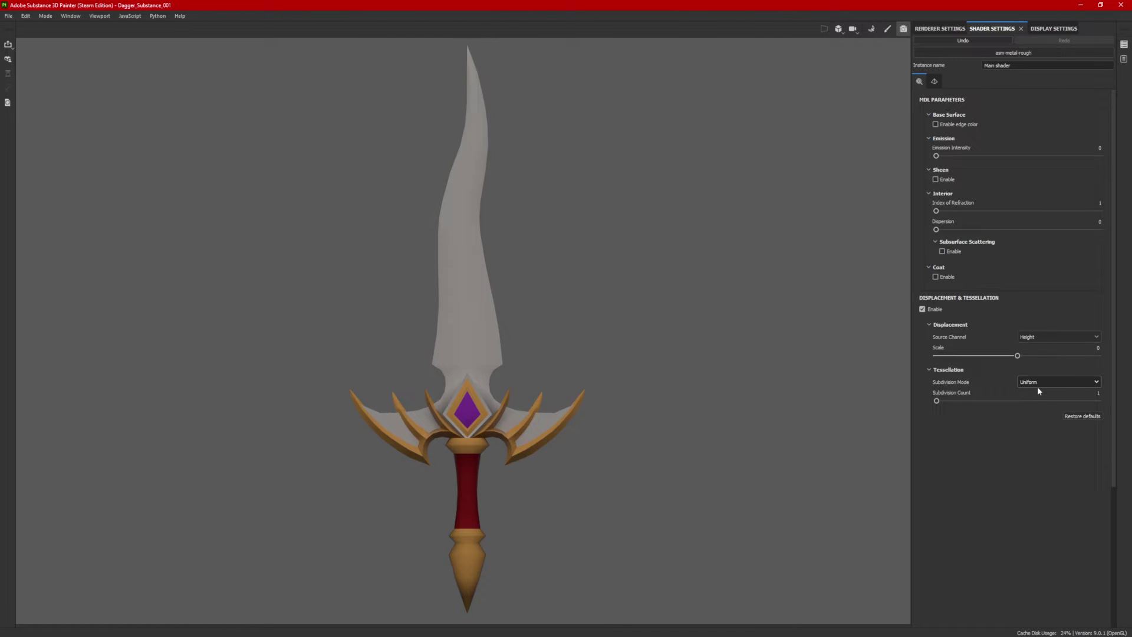
pyautogui.click(923, 309)
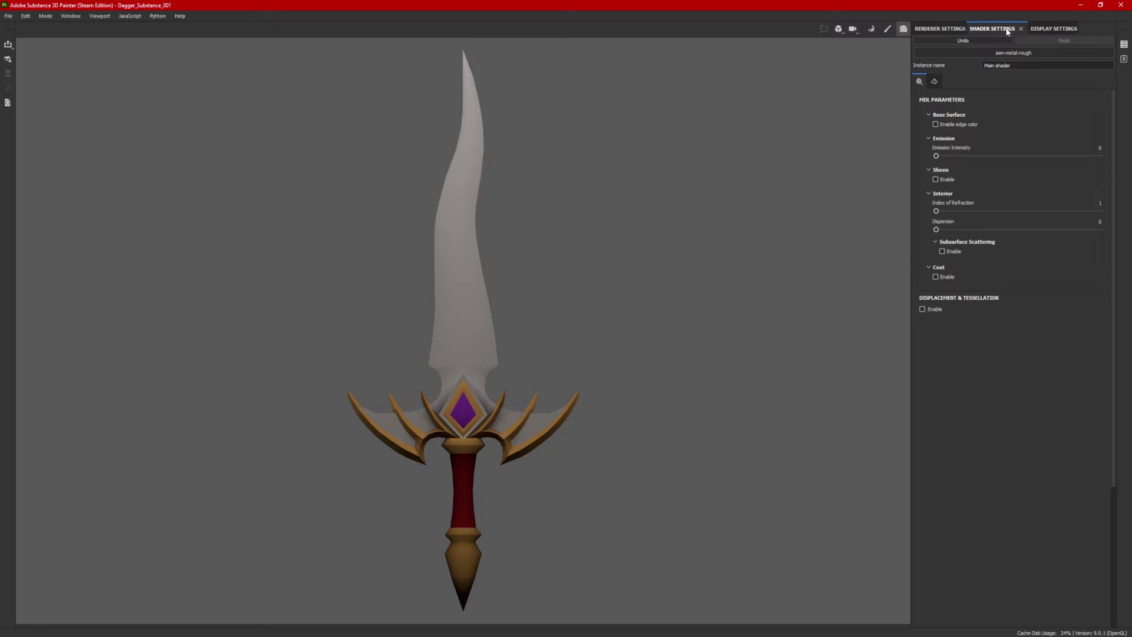
# Step: In Display Settings, try the Bonifacio Aragon Stairs environment map, settling on Cave Entry Forest lighting
pyautogui.click(1049, 29)
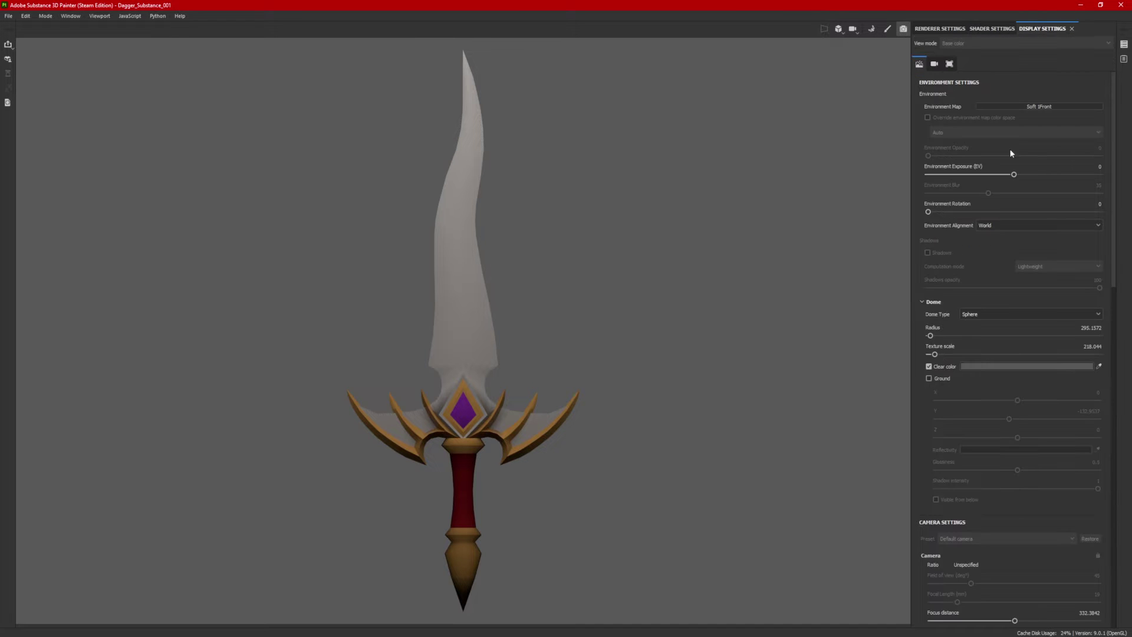
pyautogui.click(1048, 109)
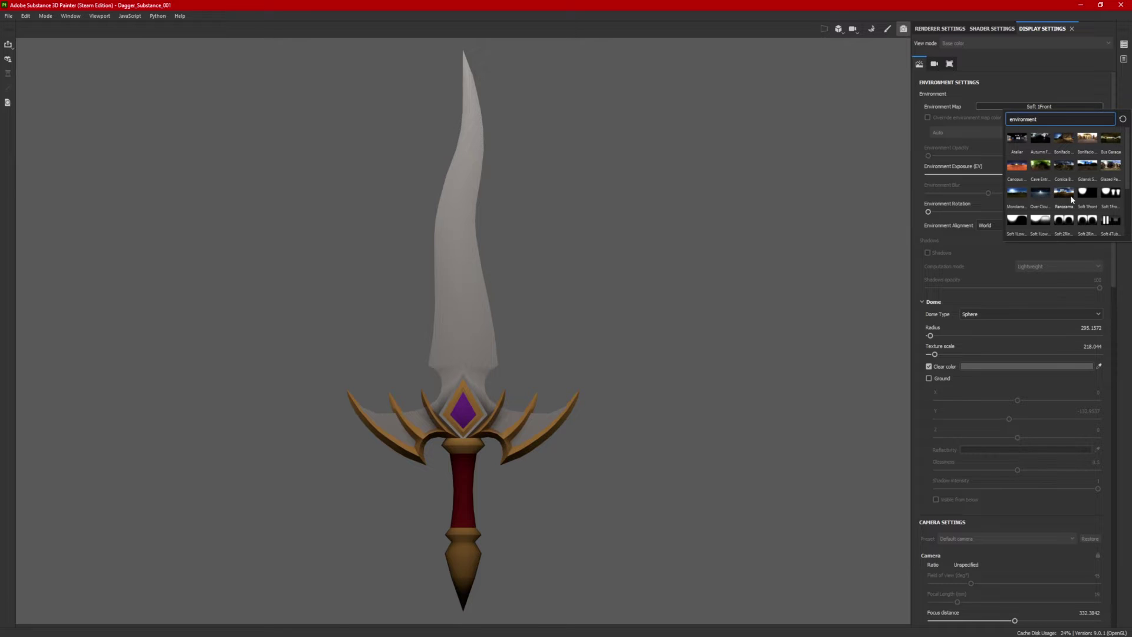
pyautogui.click(1063, 138)
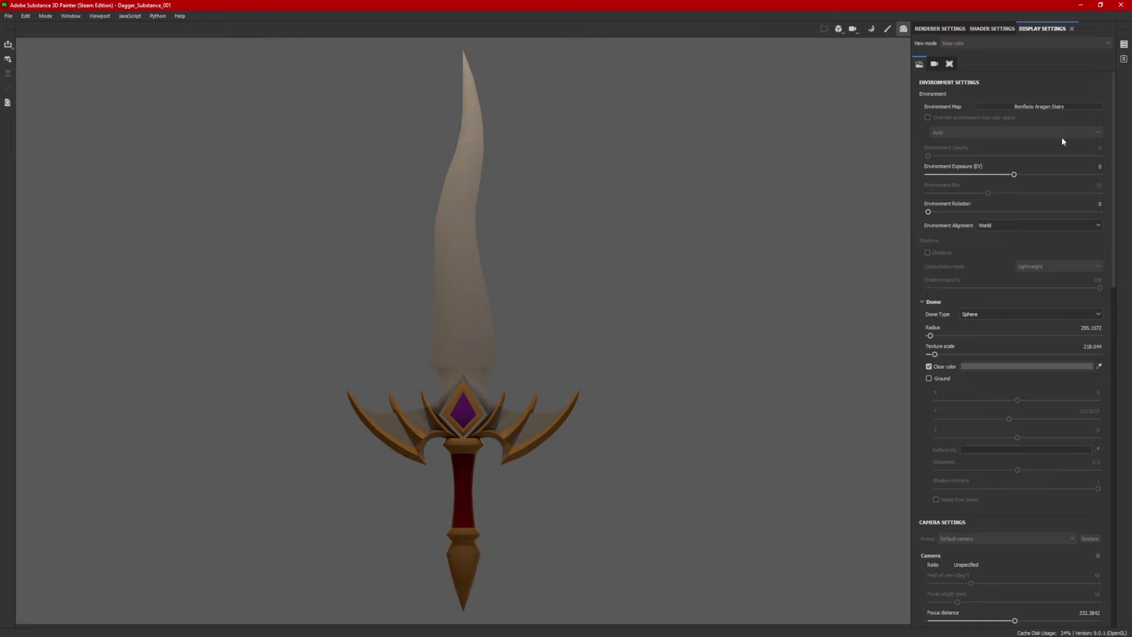
pyautogui.click(1051, 109)
pyautogui.press('Escape')
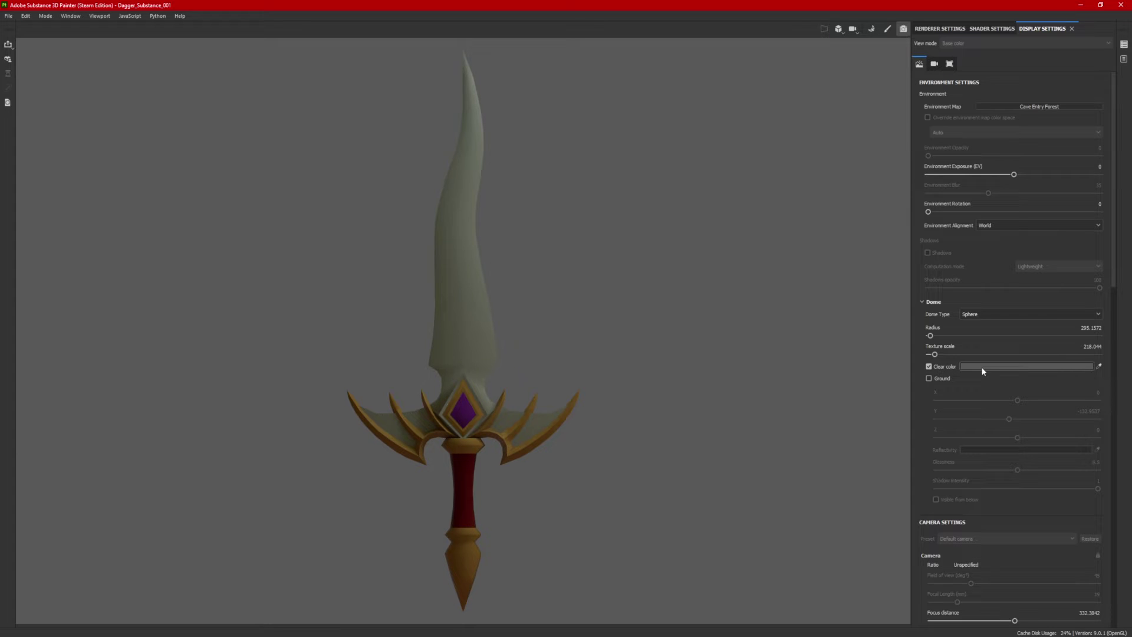
# Step: Turn off Clear color, try Bus Garage then Canopus Ground environments, and restore the flat grey background
pyautogui.click(930, 367)
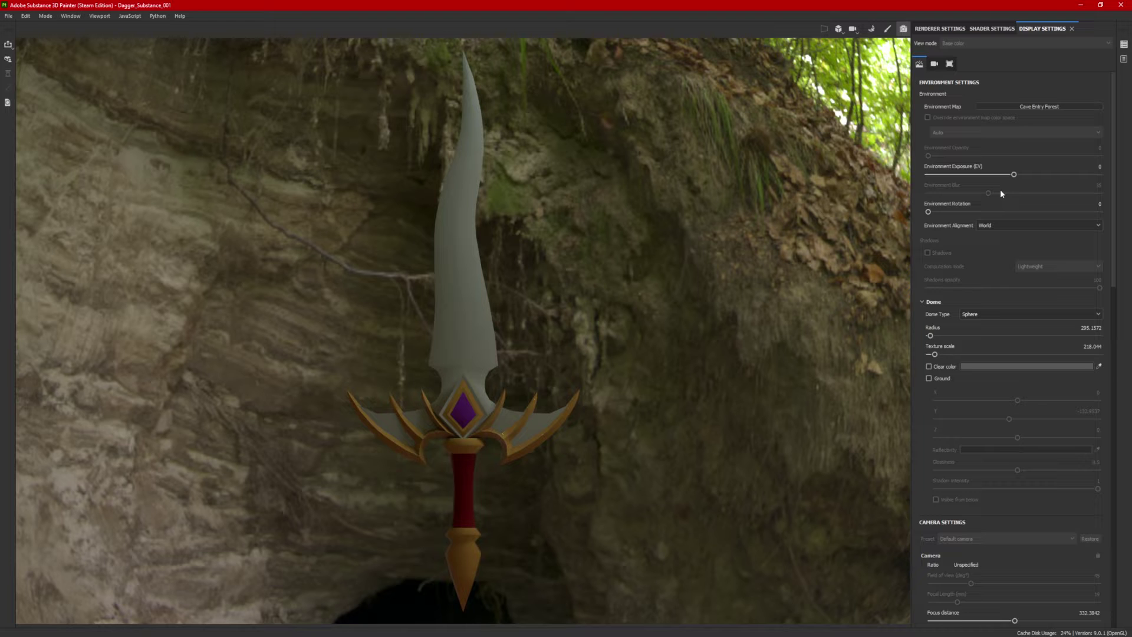
pyautogui.click(1048, 108)
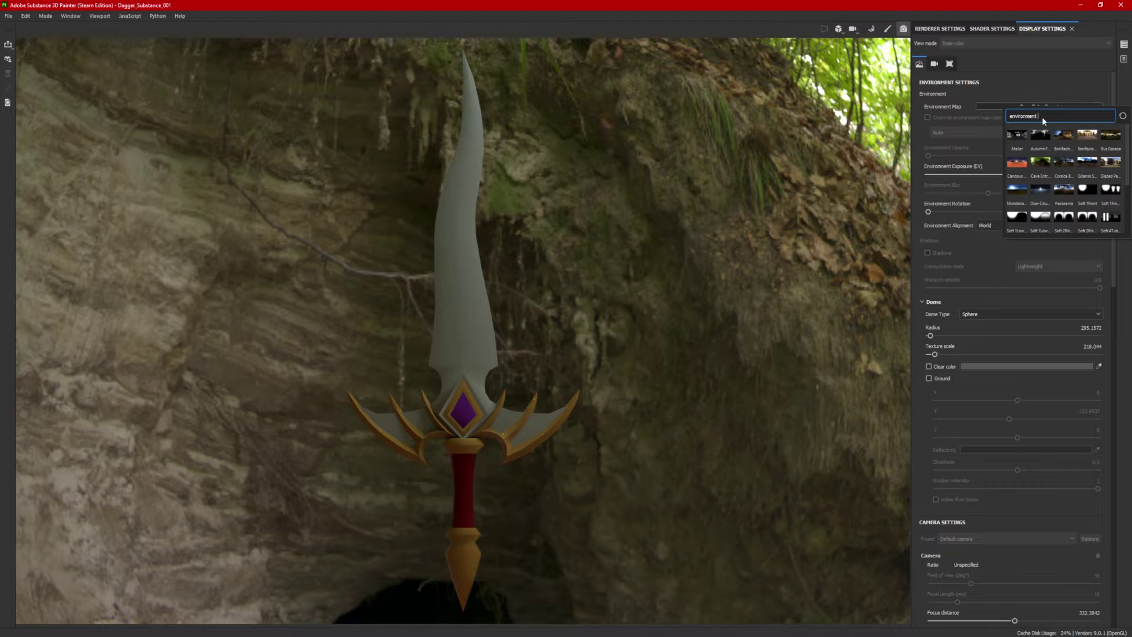
pyautogui.click(1105, 144)
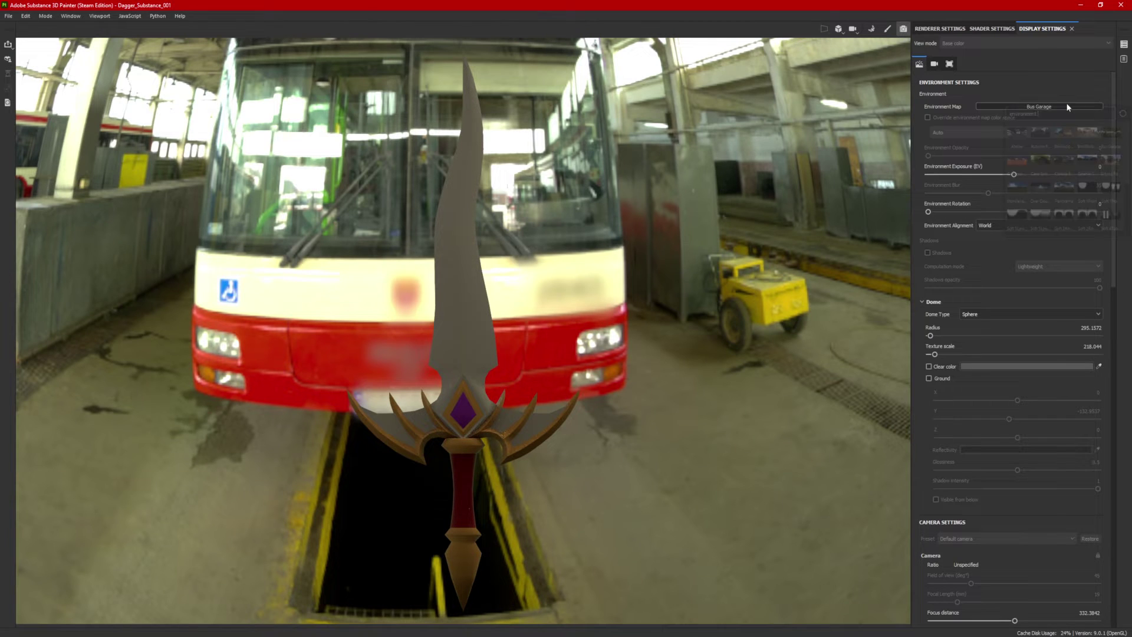
pyautogui.click(1069, 107)
pyautogui.moveTo(1088, 179)
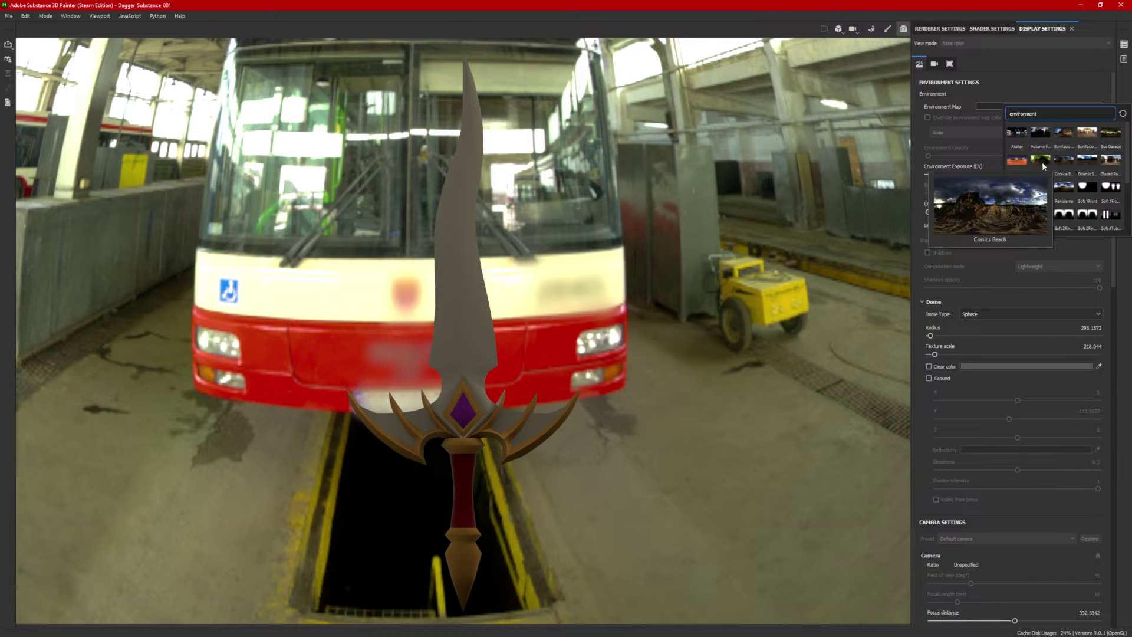
pyautogui.click(1023, 164)
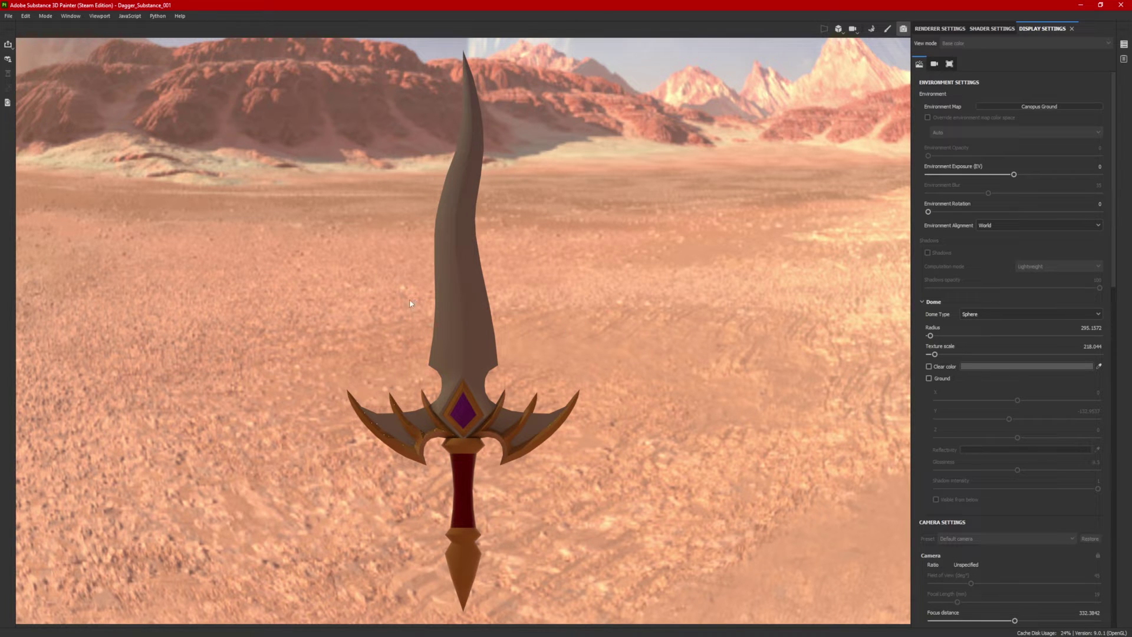
pyautogui.click(930, 366)
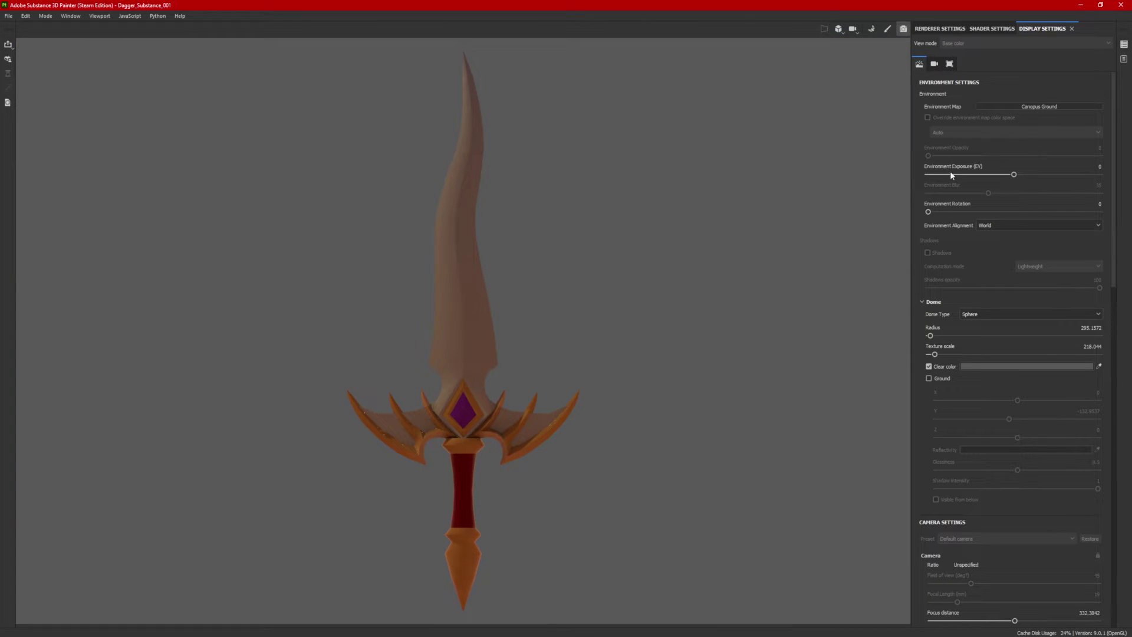
pyautogui.click(1047, 111)
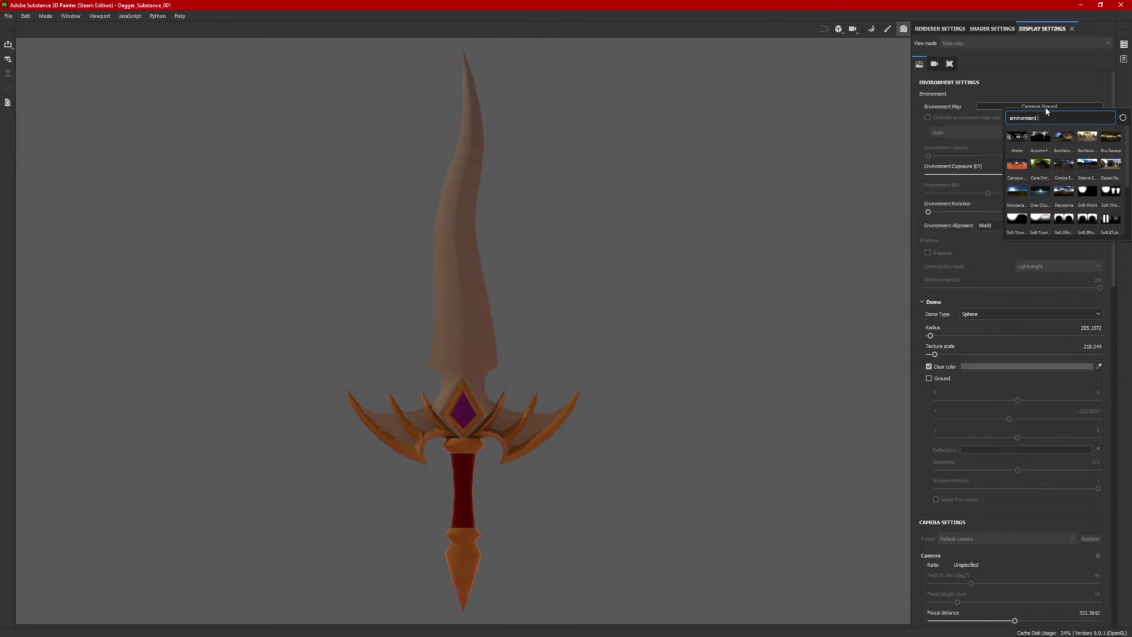
# Step: Preview Soft 1Front, Studio White Soft, Studio Automotive Neutral, Soft 4TubeBank 2BlackFlags and Studio 02 environments
pyautogui.click(1089, 192)
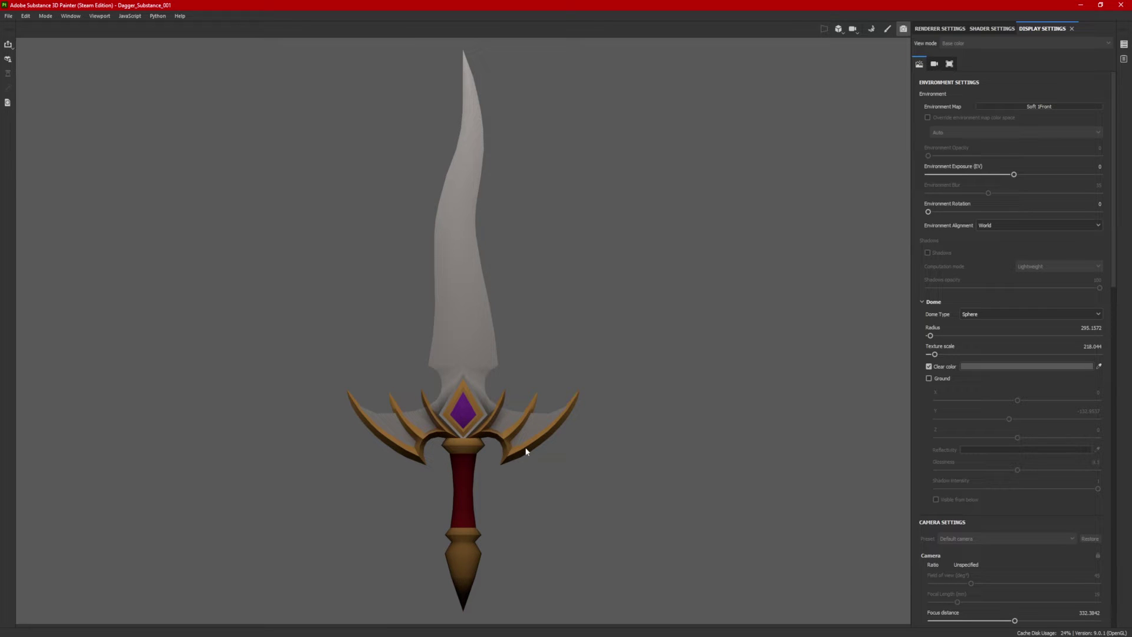
pyautogui.click(1040, 107)
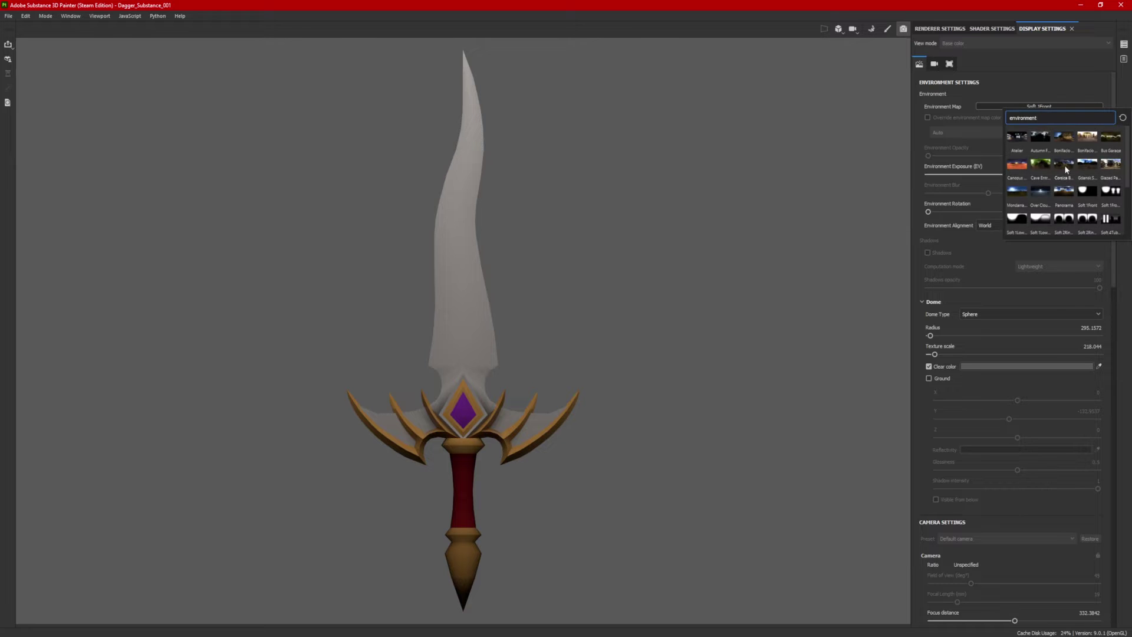
pyautogui.scroll(-3, 1066, 169)
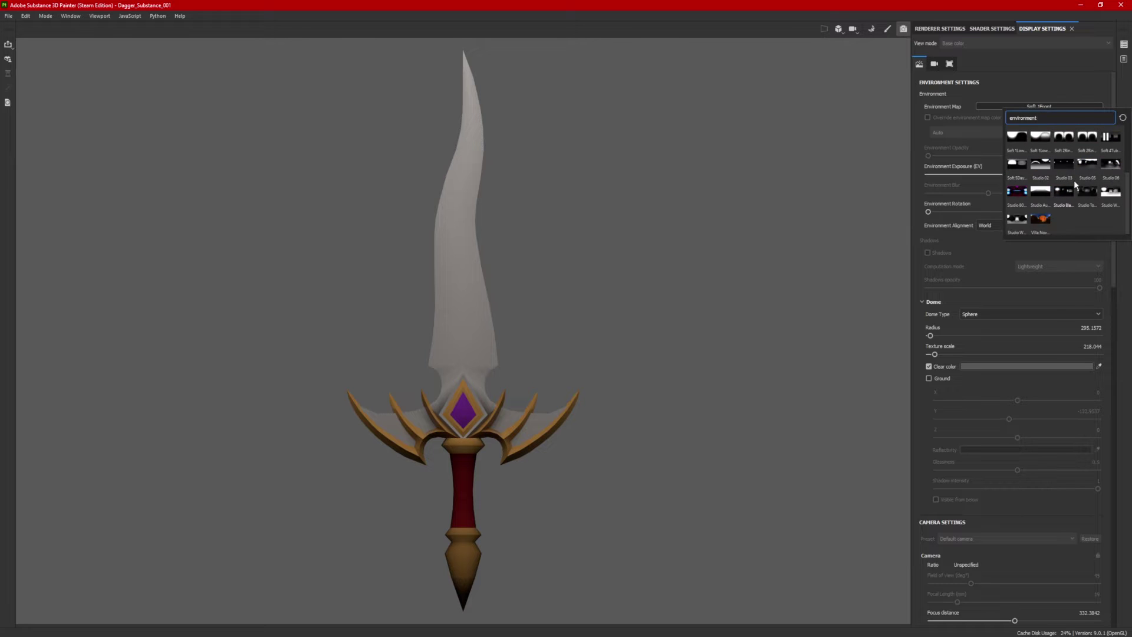
pyautogui.click(1112, 191)
pyautogui.click(1050, 107)
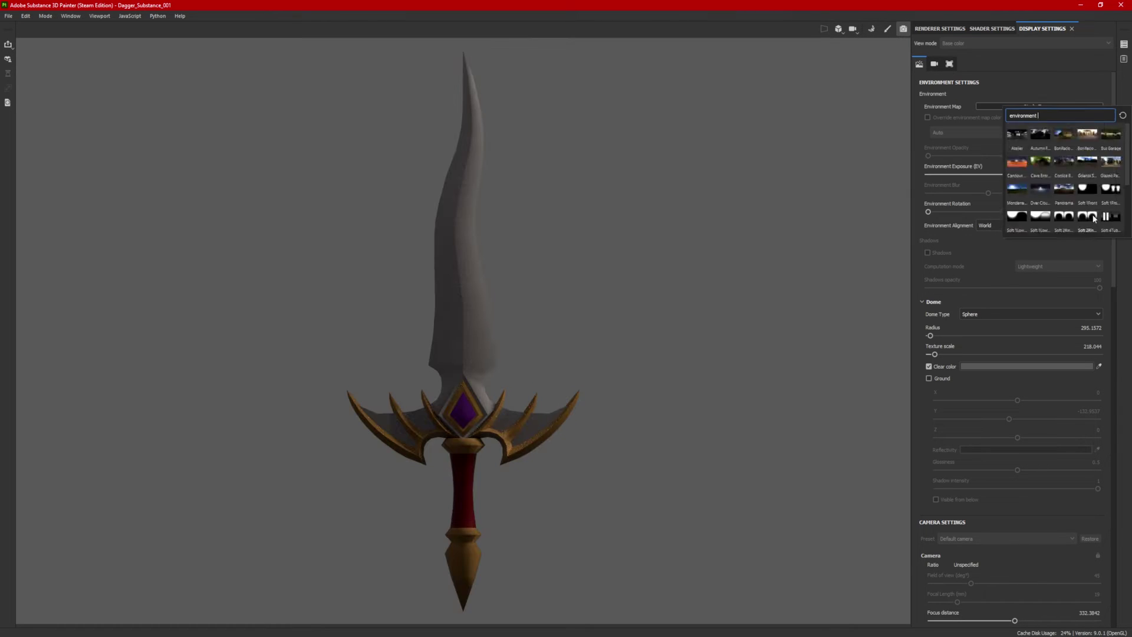
pyautogui.click(1017, 162)
pyautogui.click(1057, 106)
pyautogui.click(1113, 133)
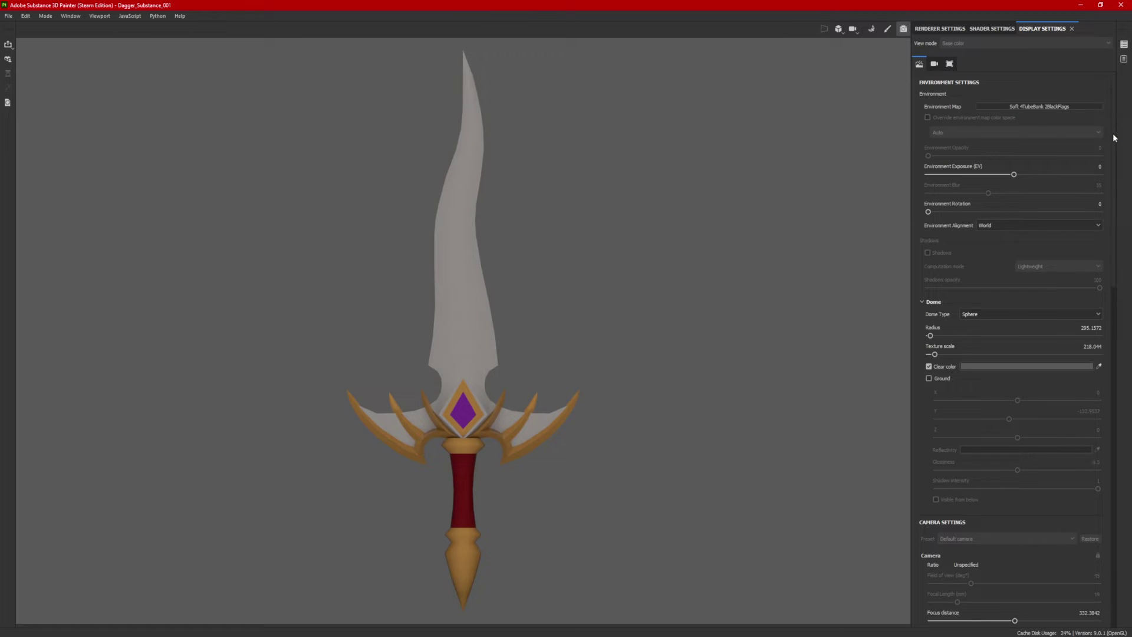
pyautogui.click(1078, 105)
pyautogui.click(1106, 183)
pyautogui.click(1056, 106)
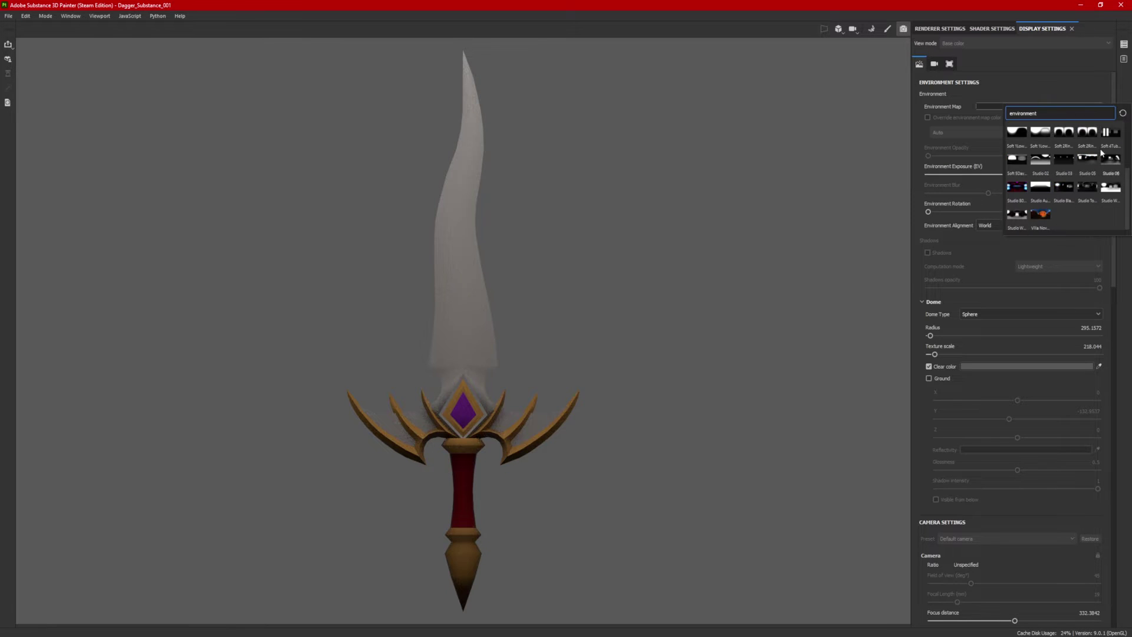
pyautogui.click(1041, 164)
pyautogui.click(1047, 106)
pyautogui.click(1064, 191)
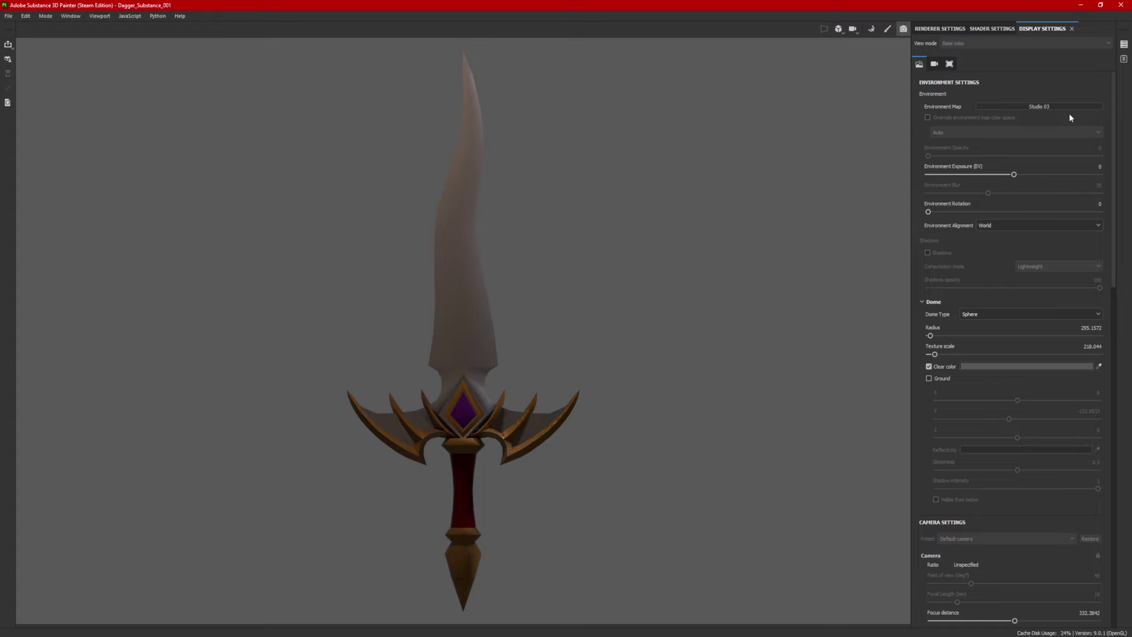
# Step: Try a few brighter studio maps, then apply Soft 1Front 2Backs as the environment
pyautogui.click(1070, 106)
pyautogui.click(1088, 164)
pyautogui.click(1091, 106)
pyautogui.click(1116, 169)
pyautogui.click(1056, 107)
pyautogui.click(1064, 137)
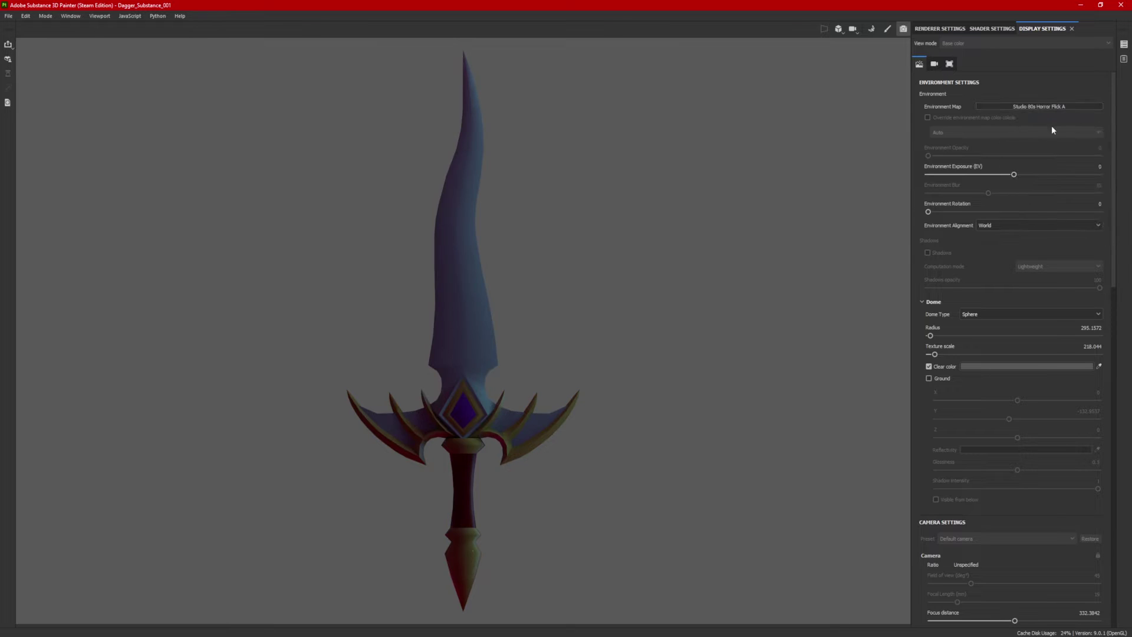
pyautogui.click(1056, 106)
pyautogui.click(1053, 164)
pyautogui.click(1056, 107)
pyautogui.click(1066, 192)
pyautogui.click(1109, 190)
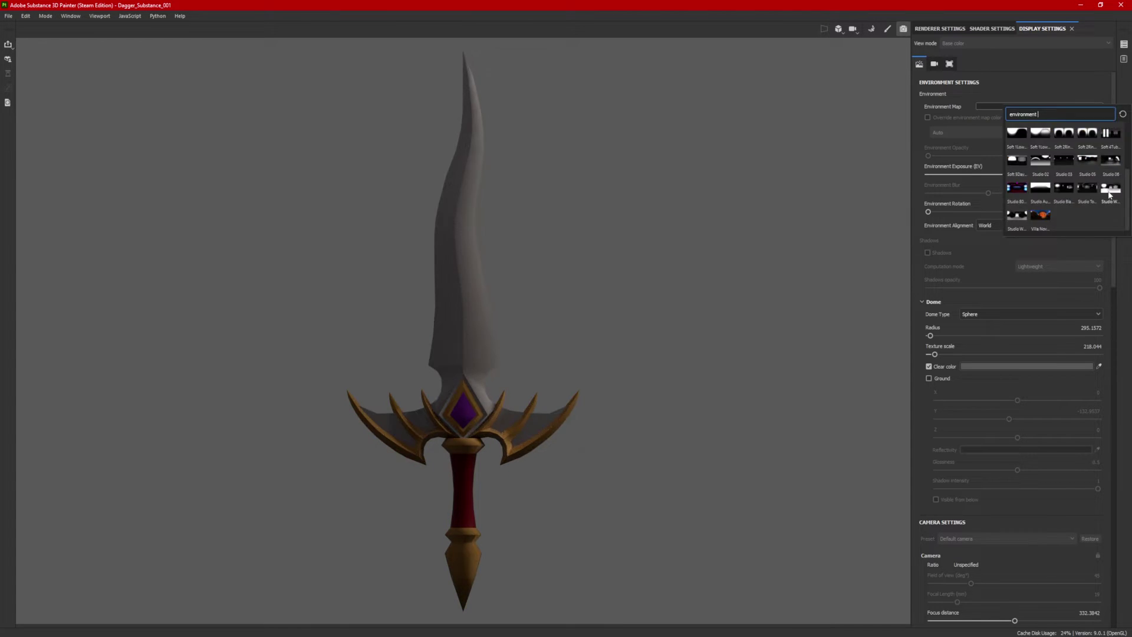
pyautogui.click(1109, 189)
pyautogui.moveTo(1114, 193)
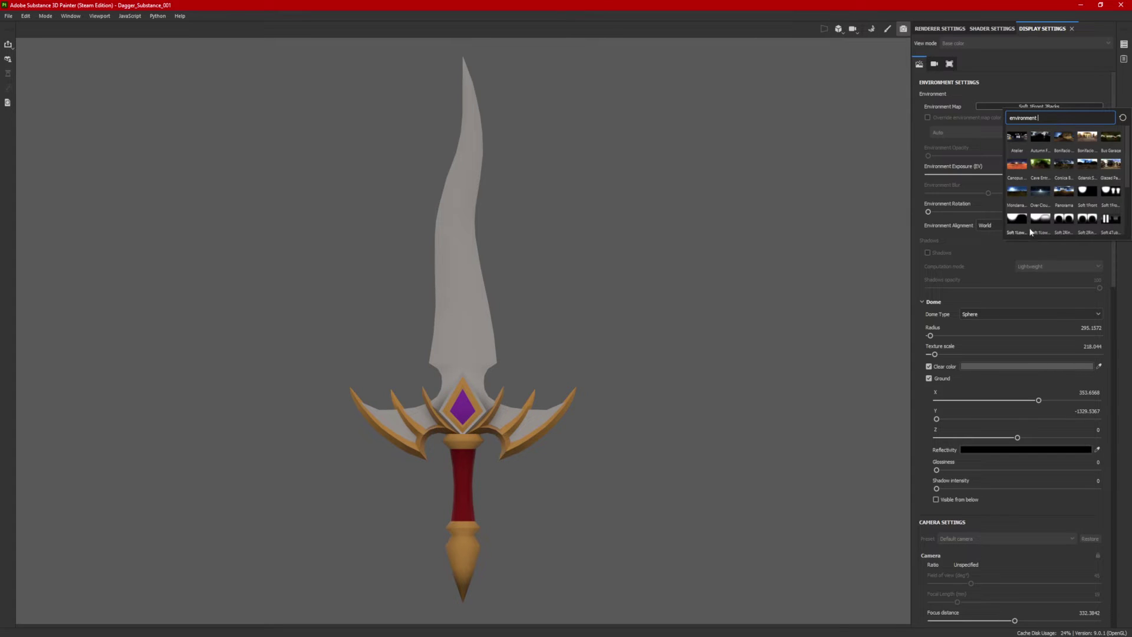
pyautogui.moveTo(1113, 193)
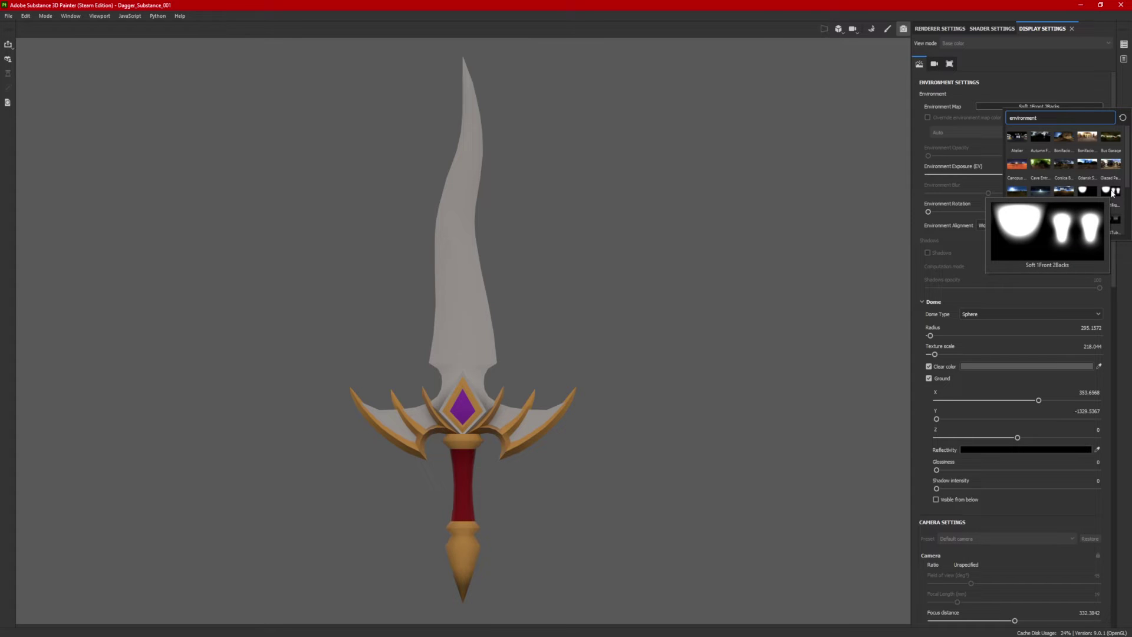
pyautogui.click(1113, 193)
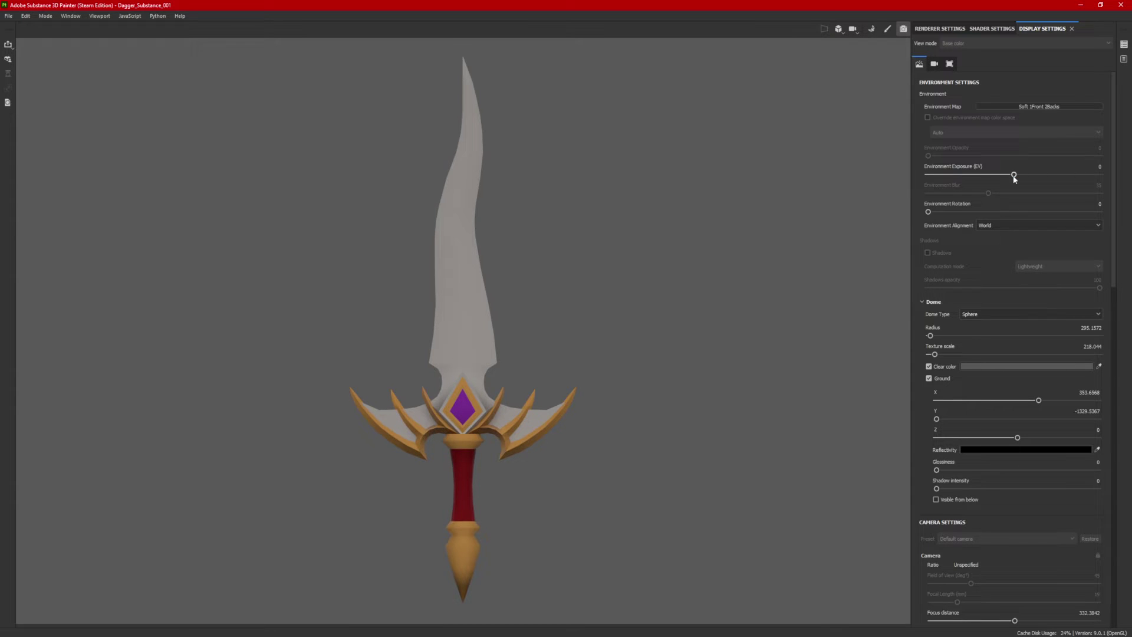
pyautogui.moveTo(1015, 177); pyautogui.dragTo(973, 176)
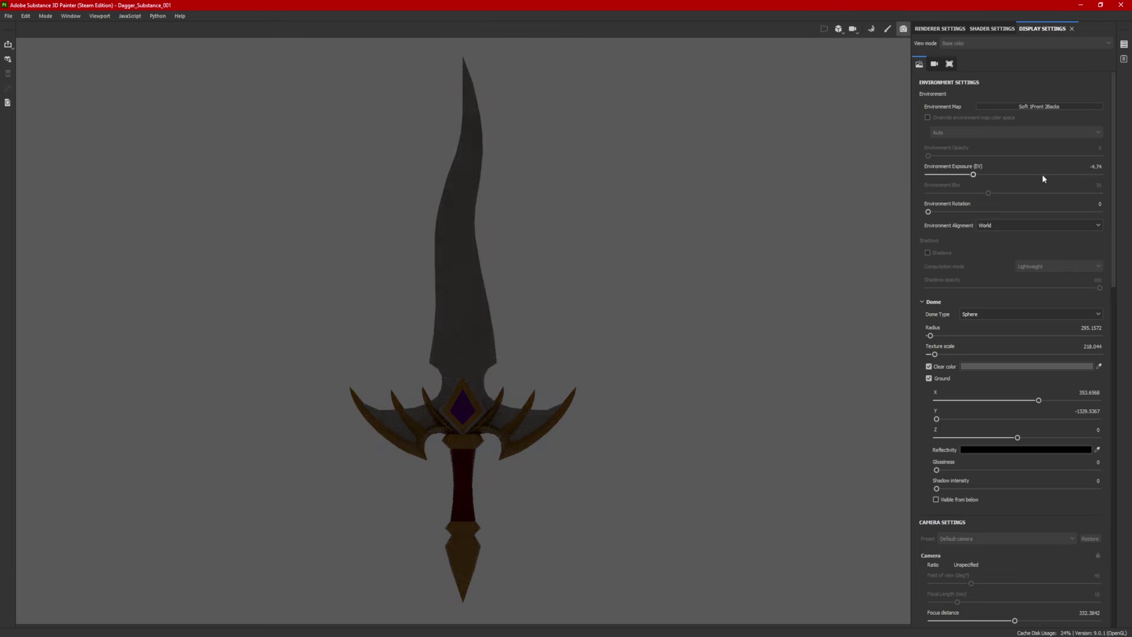
pyautogui.doubleClick(1096, 166)
pyautogui.write('0')
pyautogui.press('Return')
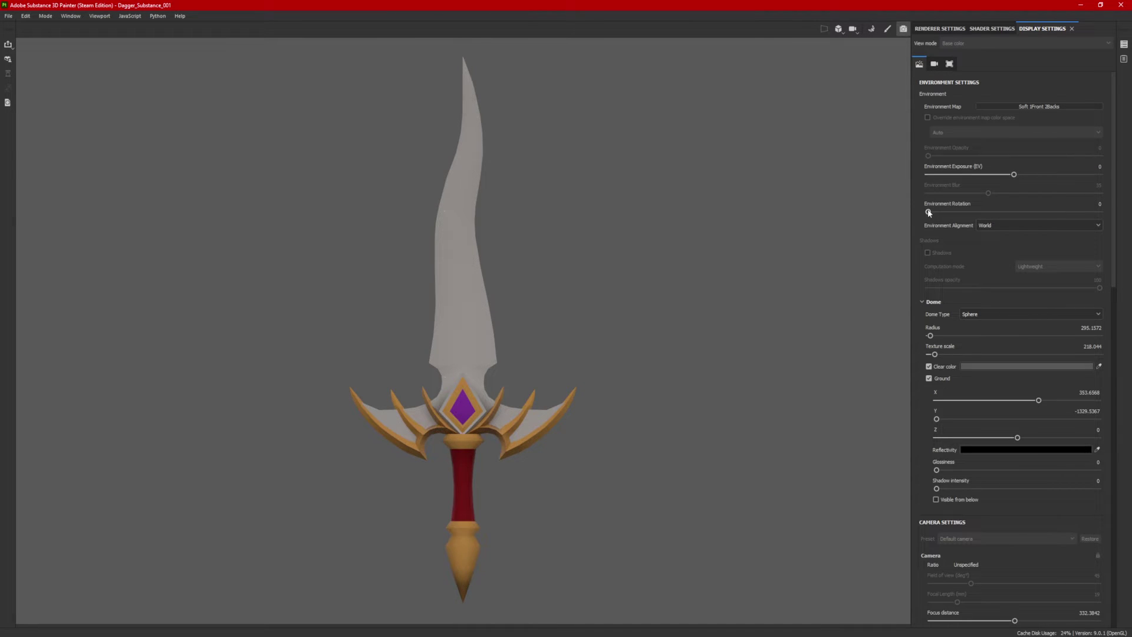
pyautogui.moveTo(944, 213); pyautogui.dragTo(897, 208)
pyautogui.click(993, 226)
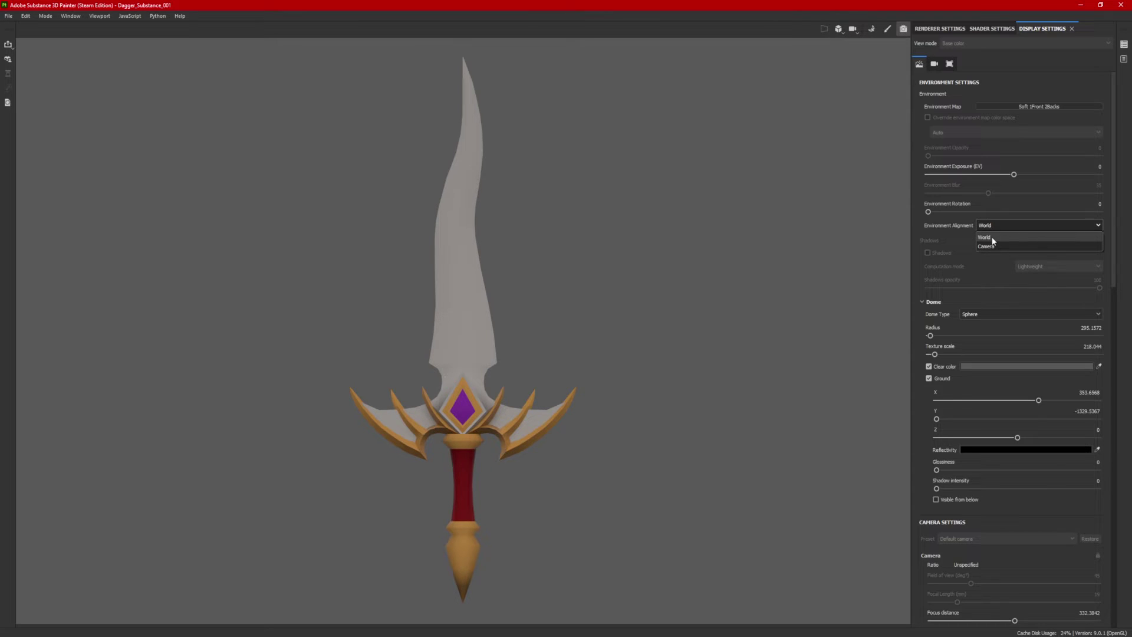
pyautogui.click(999, 246)
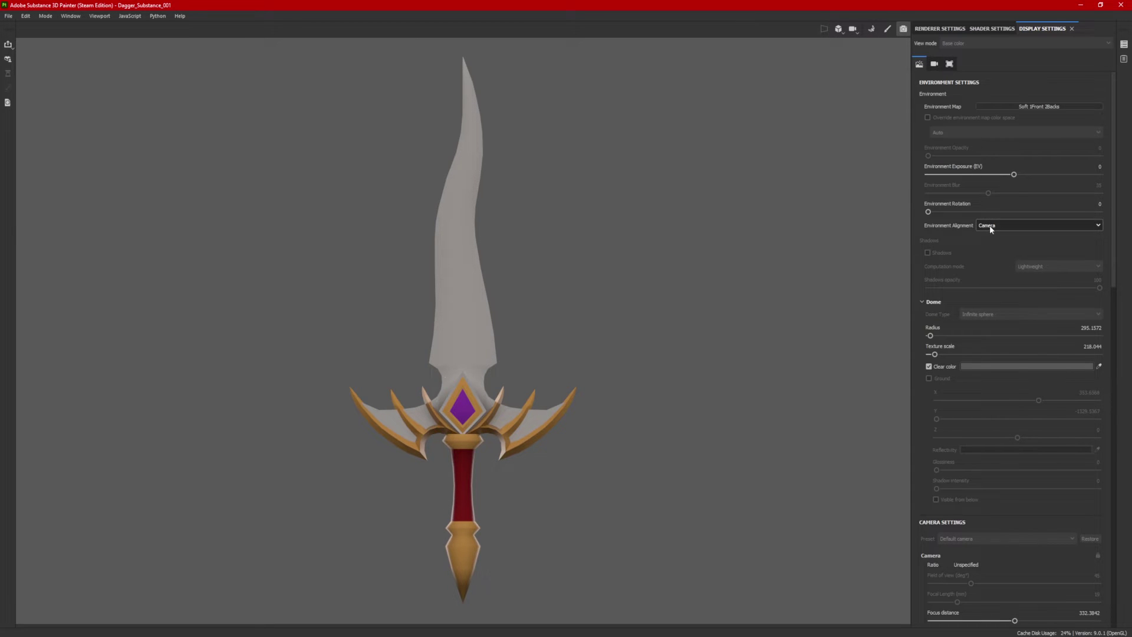
pyautogui.keyDown('alt'); pyautogui.moveTo(629, 377); pyautogui.dragTo(664, 360); pyautogui.keyUp('alt')
pyautogui.click(988, 227)
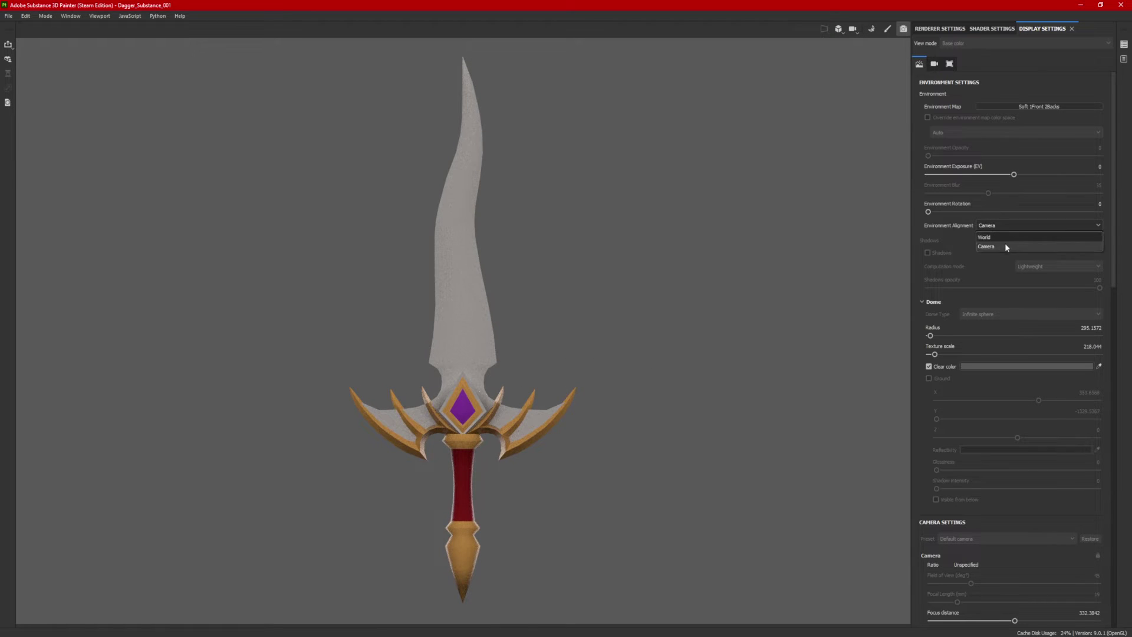
pyautogui.click(996, 237)
pyautogui.keyDown('alt'); pyautogui.moveTo(616, 354); pyautogui.dragTo(466, 407); pyautogui.keyUp('alt')
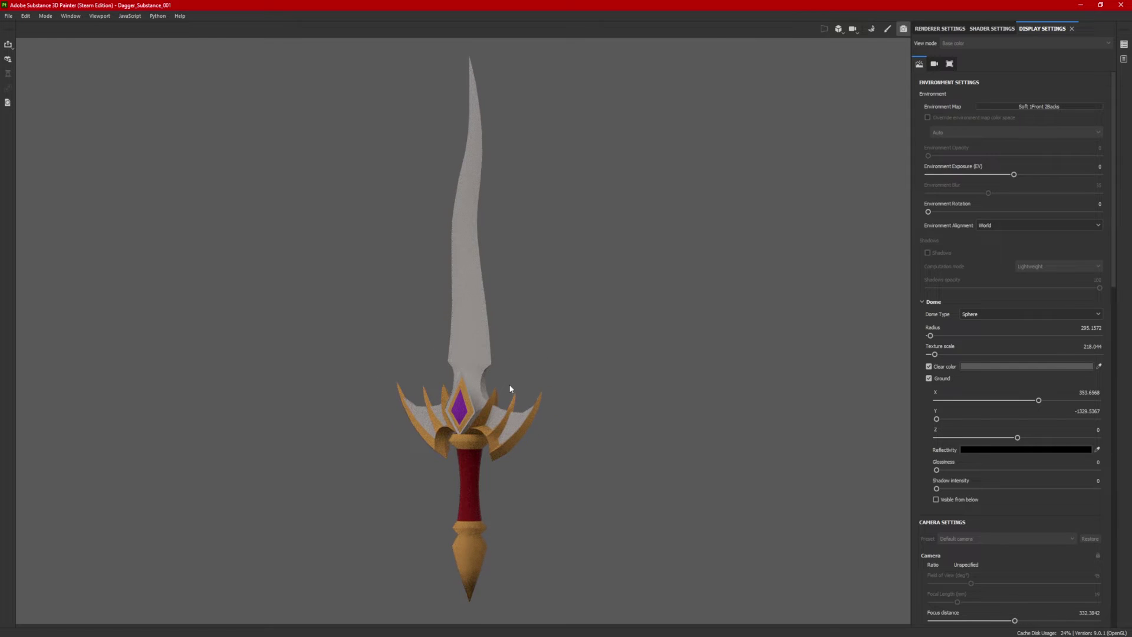
pyautogui.keyDown('alt'); pyautogui.moveTo(561, 374); pyautogui.dragTo(725, 392); pyautogui.keyUp('alt')
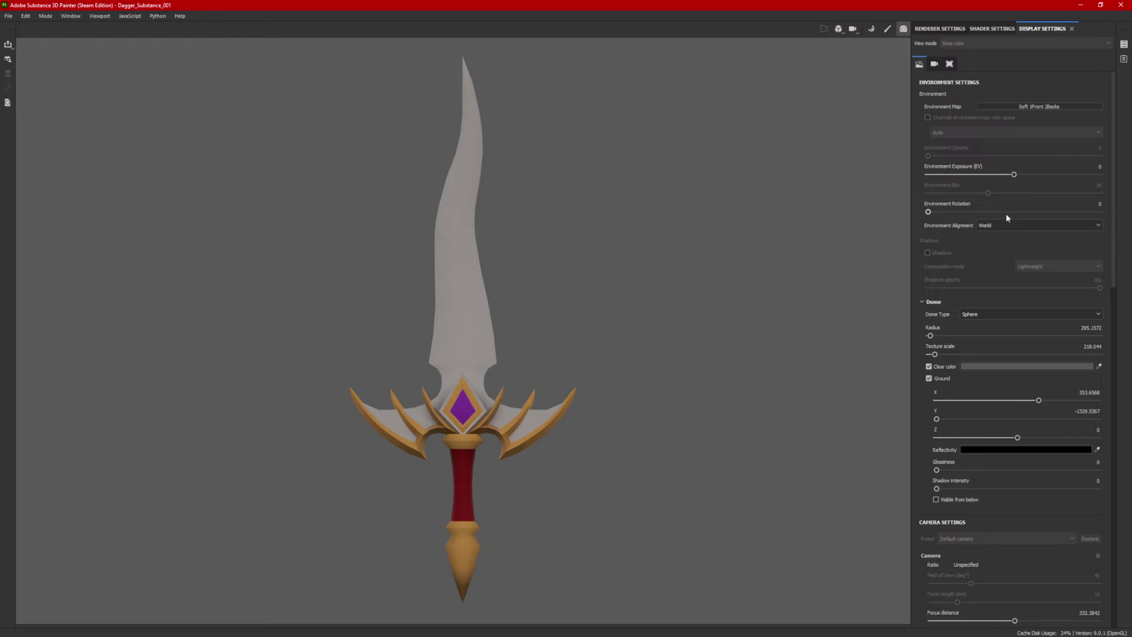
# Step: Compare infinite sphere, sphere and sphere-with-ground dome types, settling on Sphere with ground
pyautogui.scroll(-3, 1000, 333)
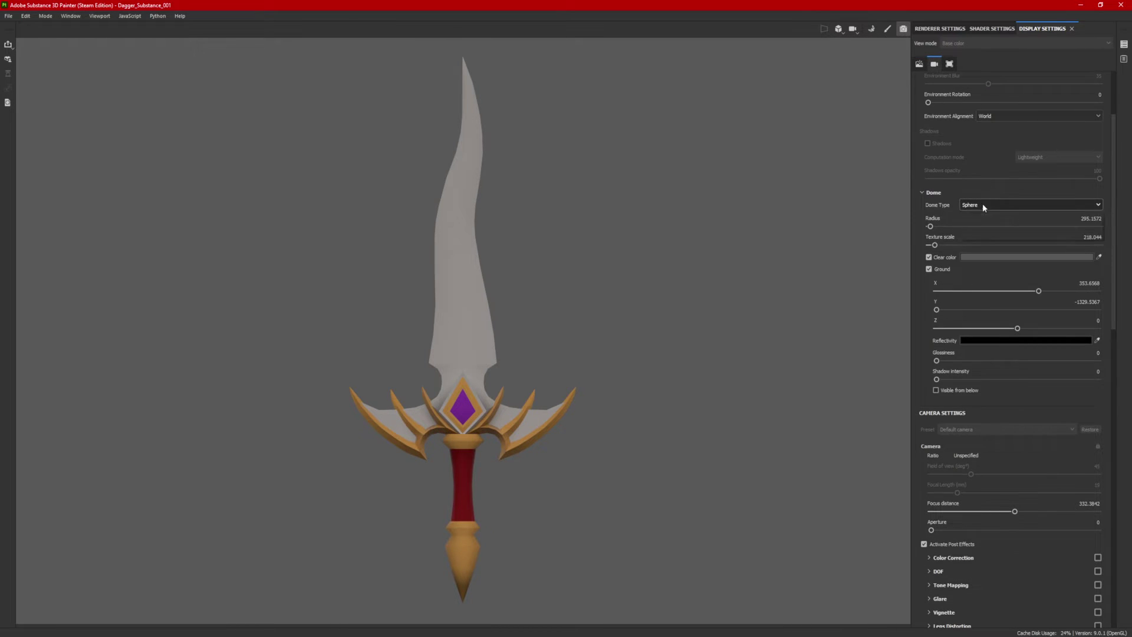
pyautogui.click(981, 204)
pyautogui.click(982, 215)
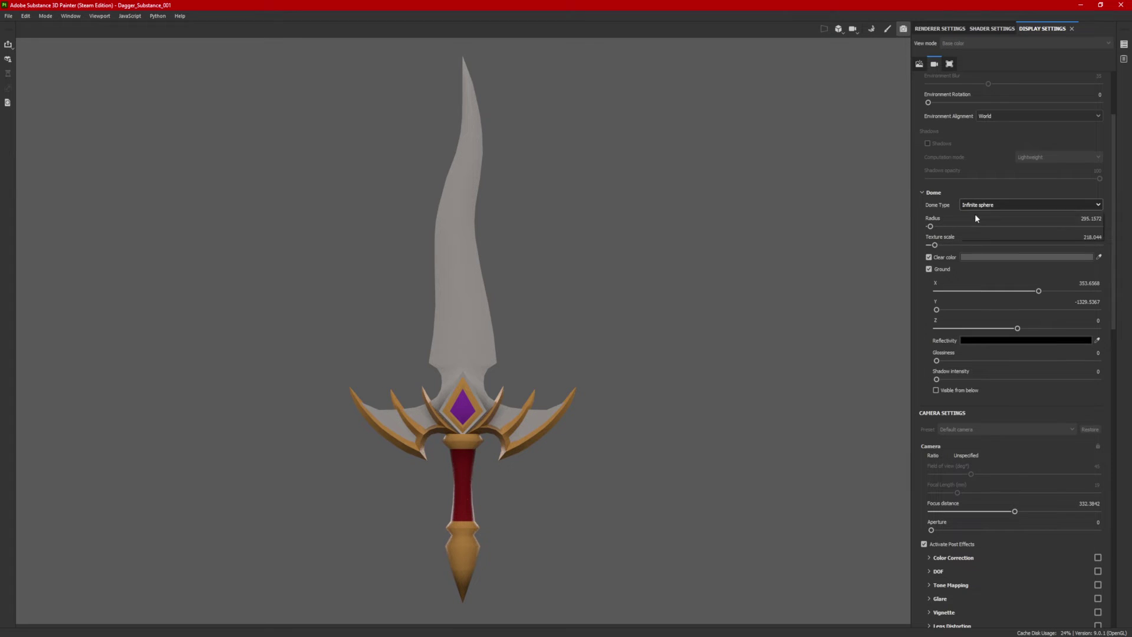
pyautogui.click(976, 208)
pyautogui.click(977, 236)
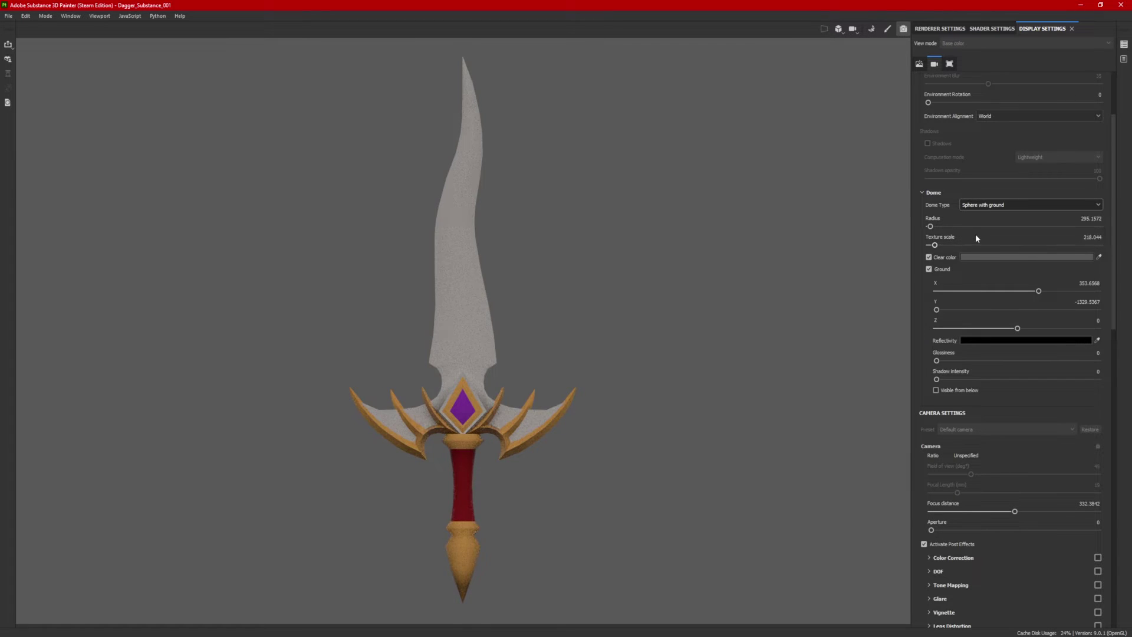
pyautogui.click(991, 206)
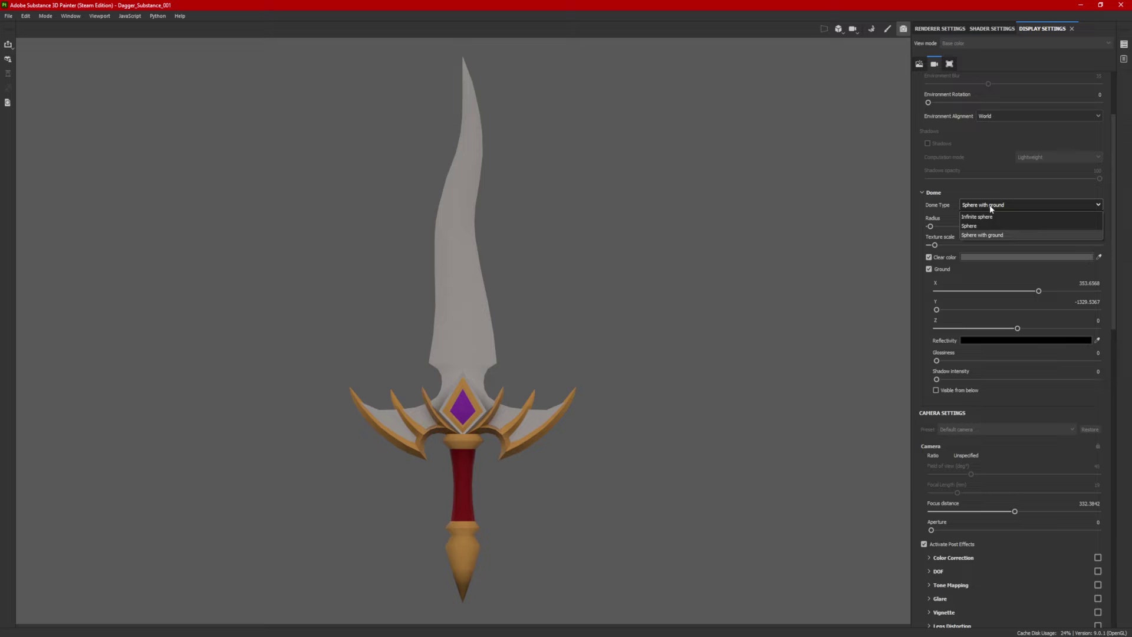
pyautogui.click(986, 224)
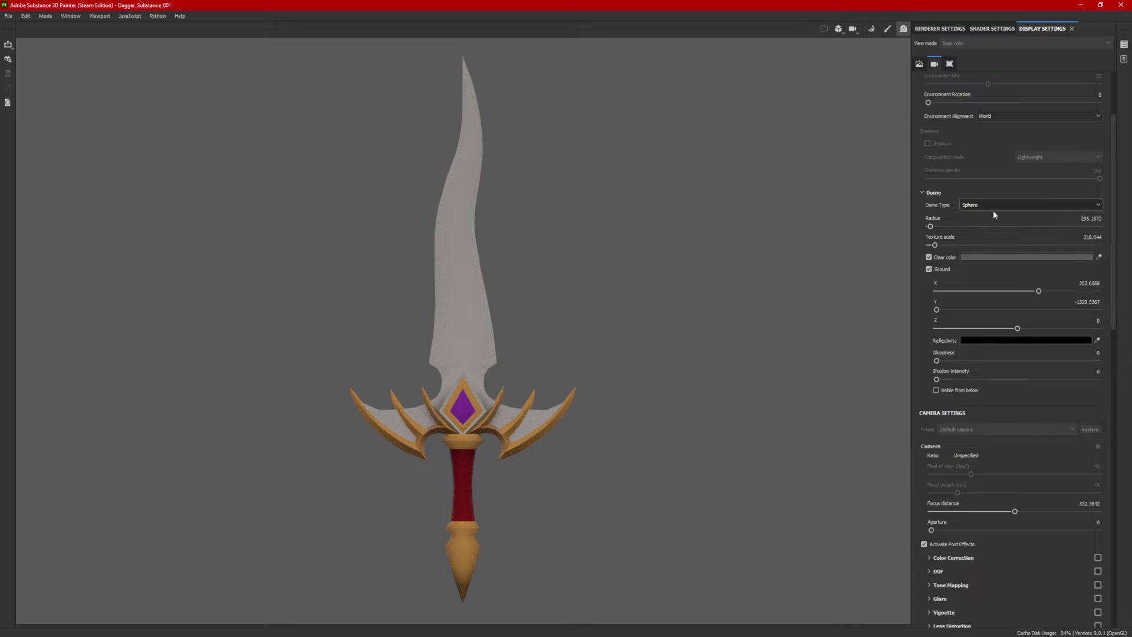
pyautogui.click(975, 207)
# Step: Try the Studio Automotive Neutral environment, then return to Soft 1Front 2Backs
pyautogui.click(944, 225)
pyautogui.scroll(3, 945, 224)
pyautogui.click(1053, 107)
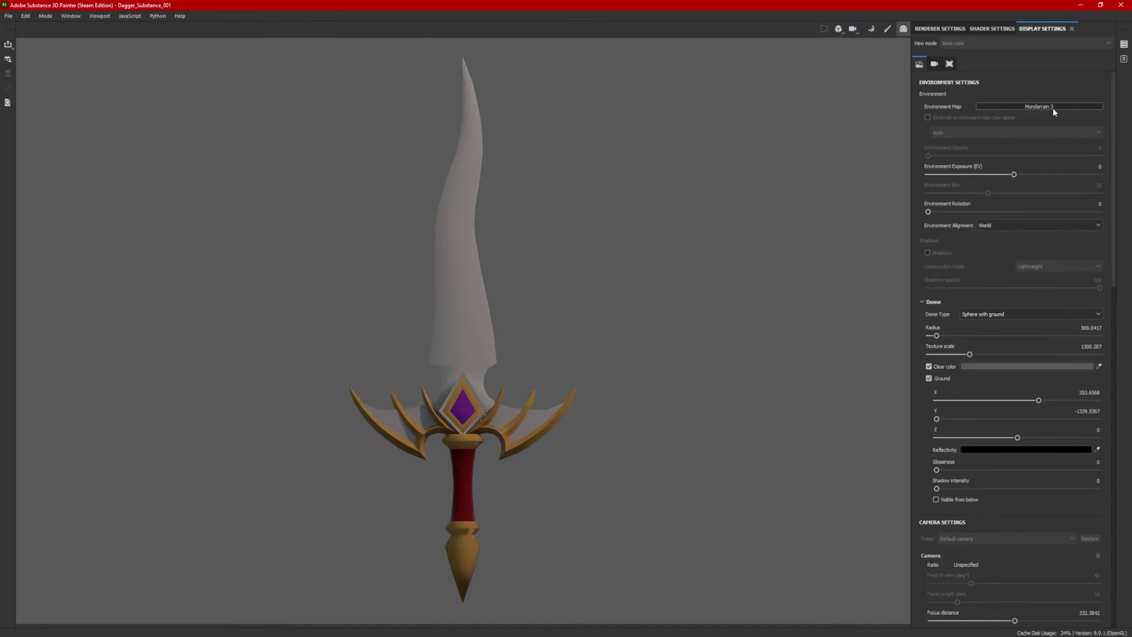
pyautogui.scroll(-3, 1099, 204)
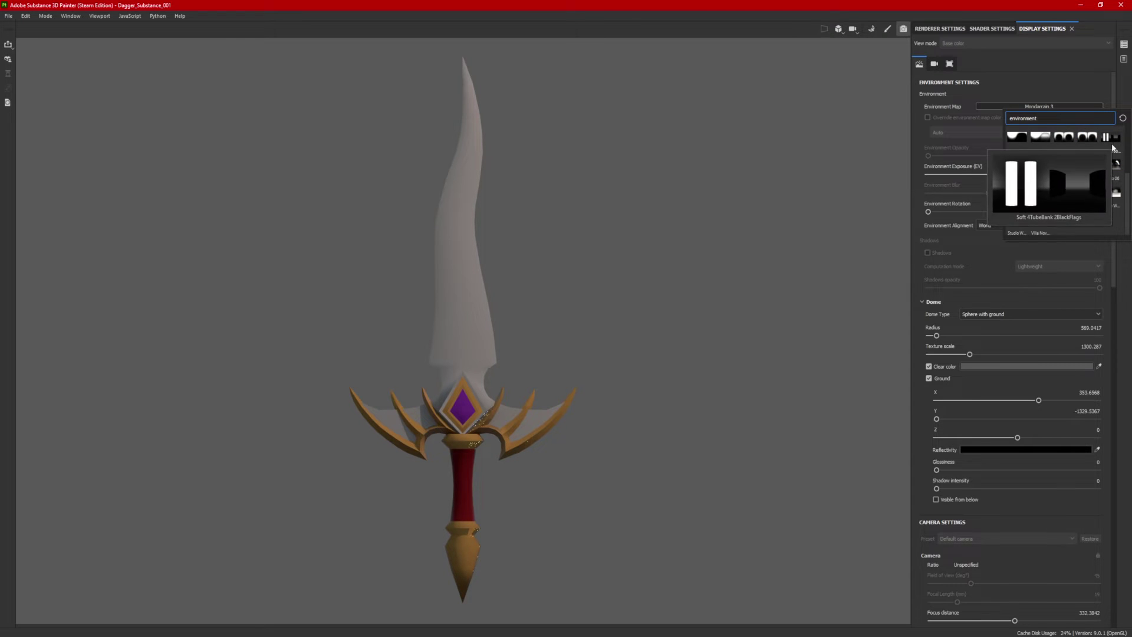
pyautogui.scroll(3, 1107, 204)
pyautogui.scroll(-3, 1108, 198)
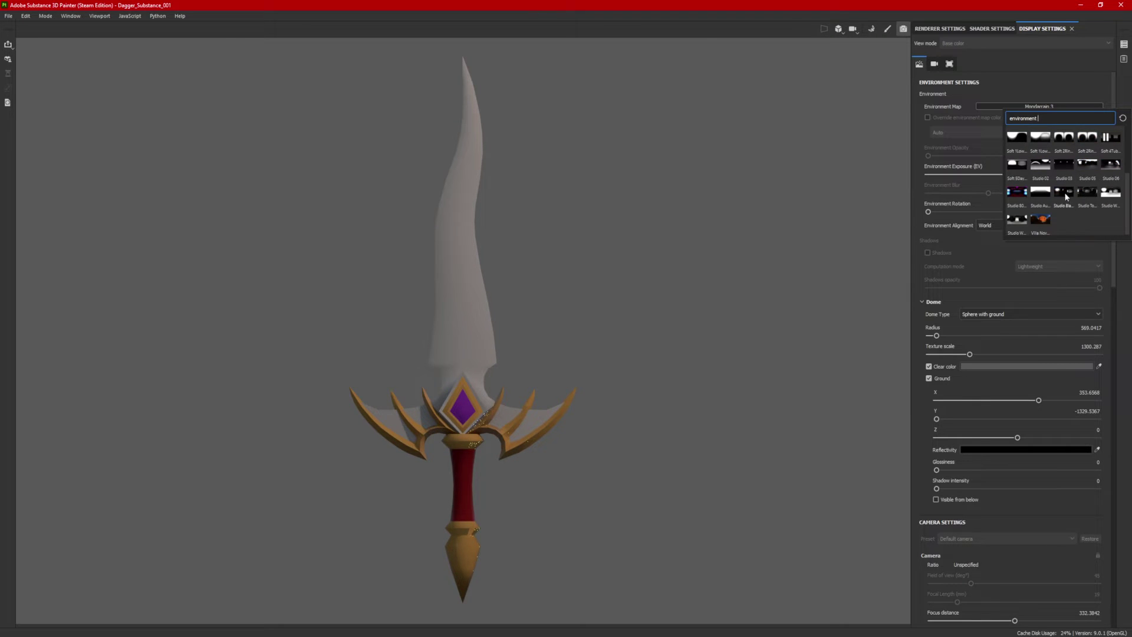
pyautogui.click(1046, 196)
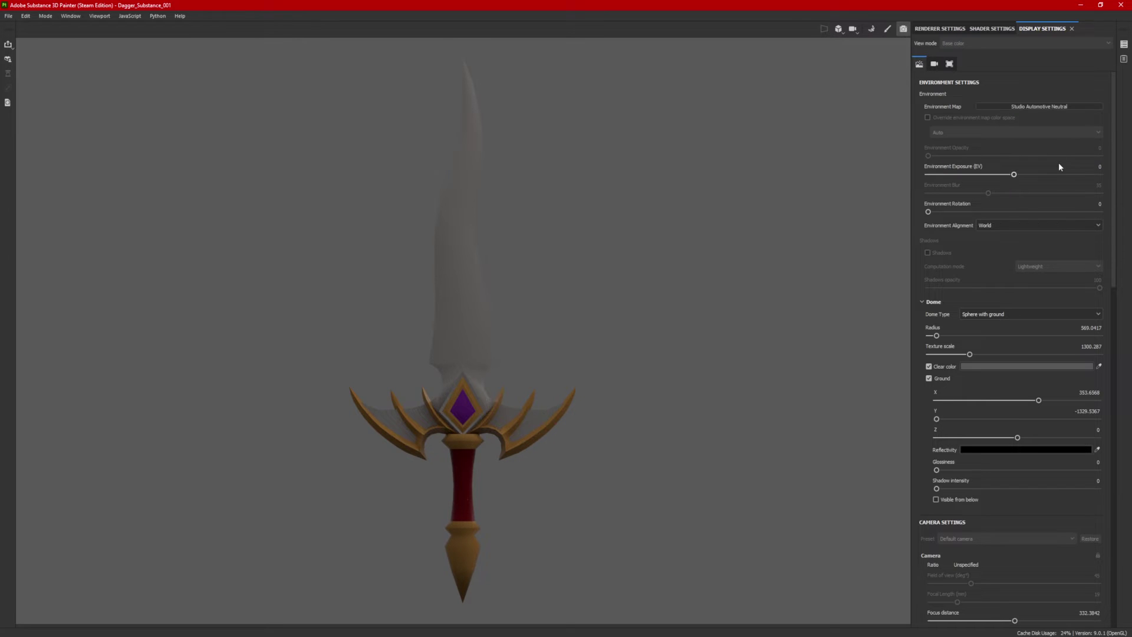
pyautogui.click(1048, 108)
pyautogui.click(1106, 186)
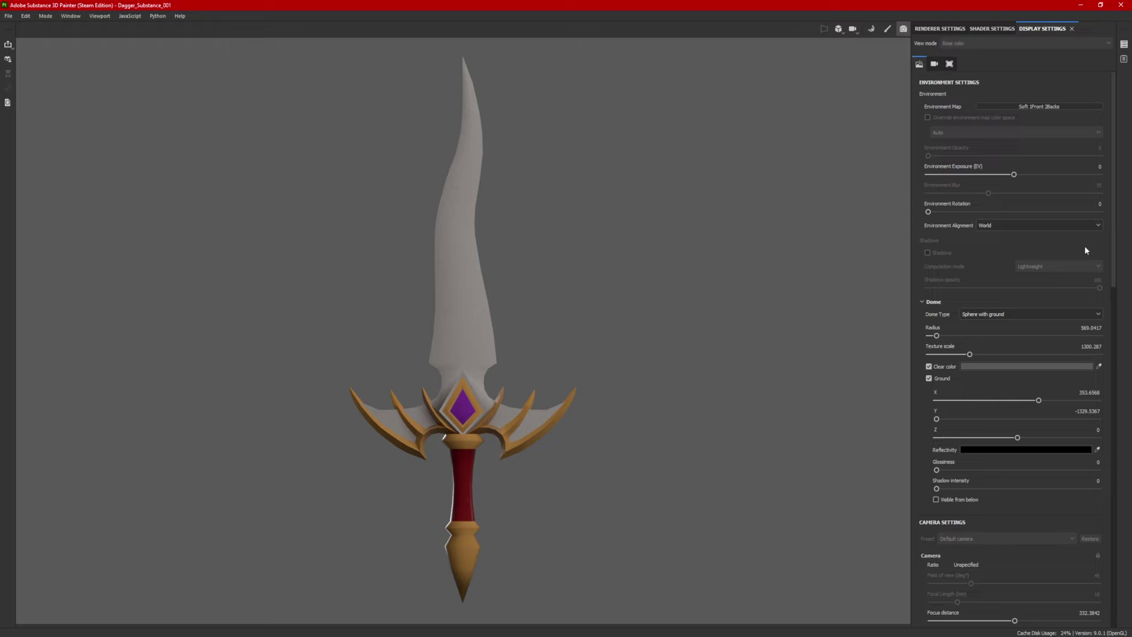
pyautogui.click(930, 378)
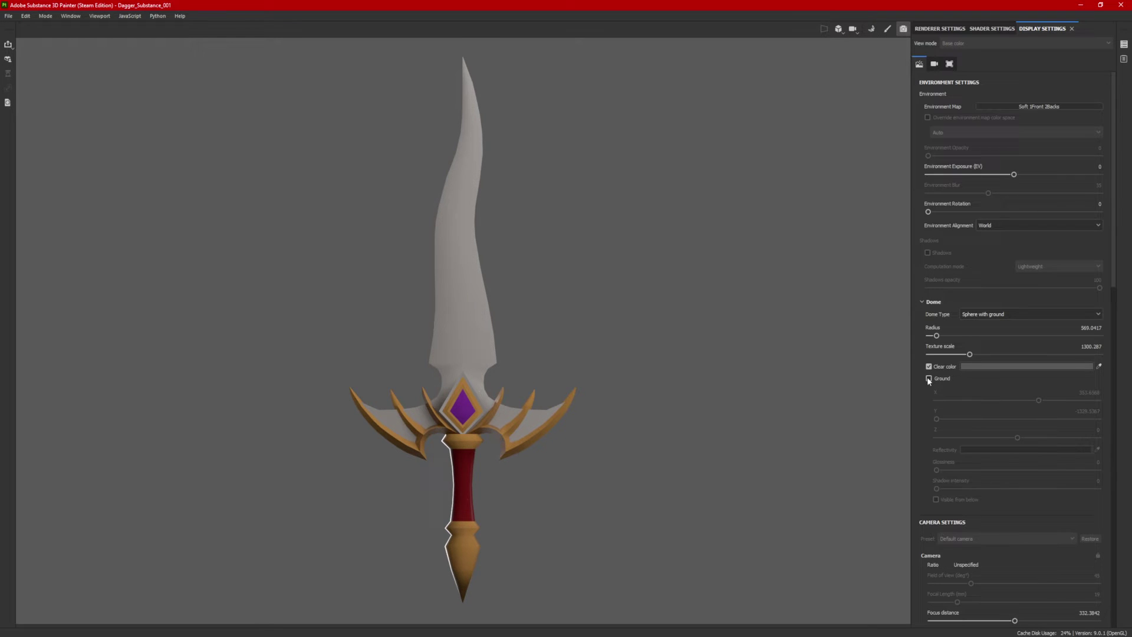
pyautogui.click(930, 378)
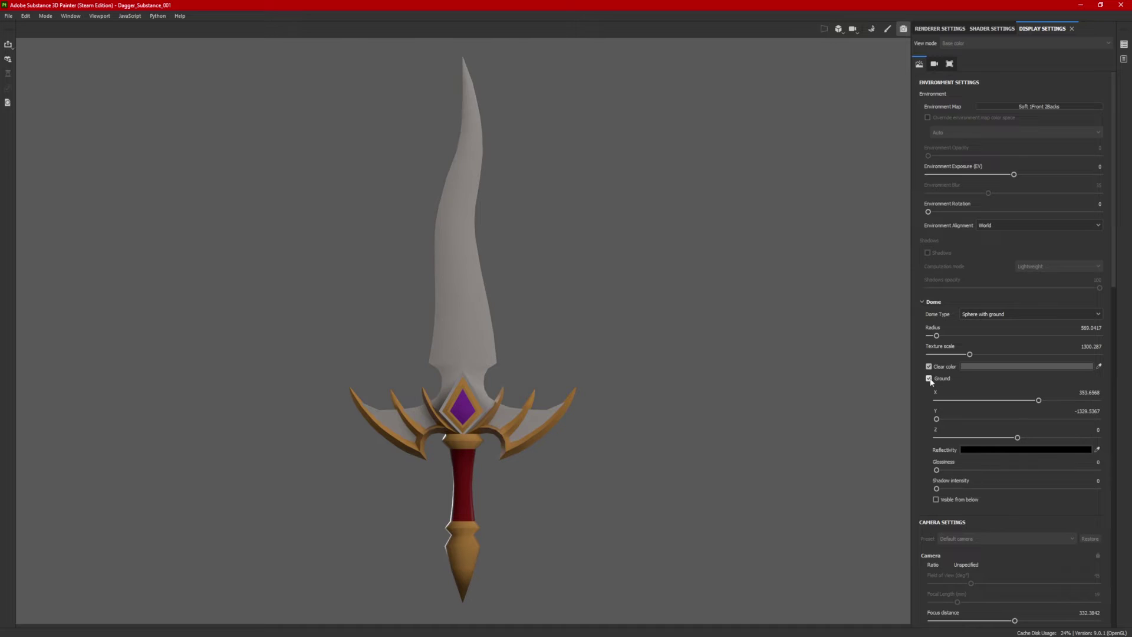
pyautogui.click(976, 314)
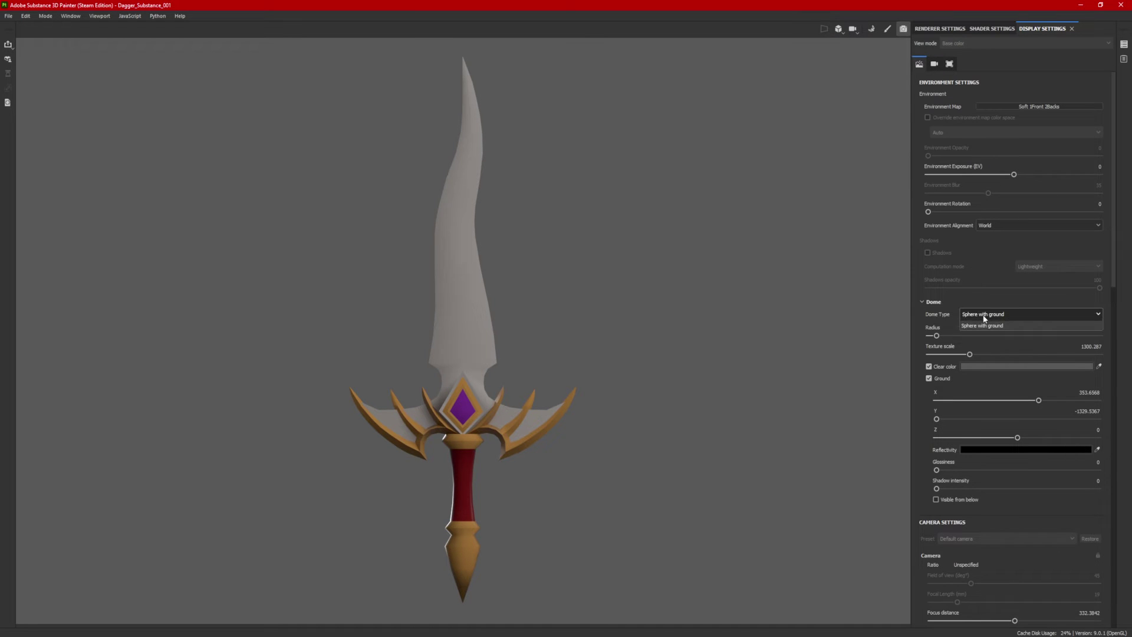
pyautogui.click(984, 339)
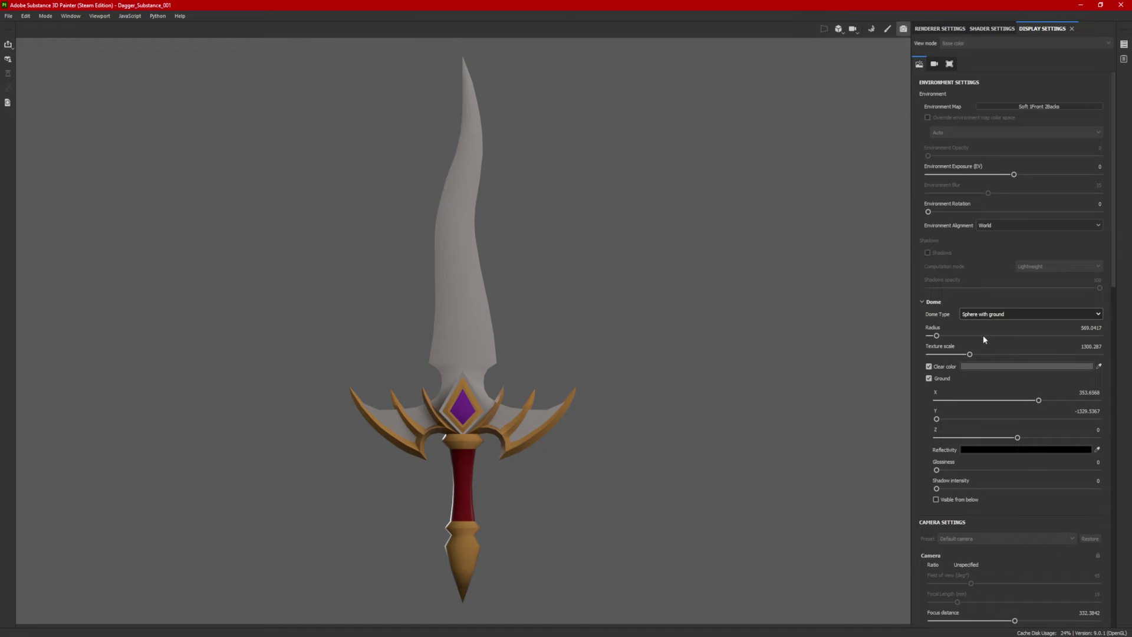
pyautogui.click(1093, 394)
pyautogui.write('0')
pyautogui.press('Return')
pyautogui.scroll(-3, 1003, 490)
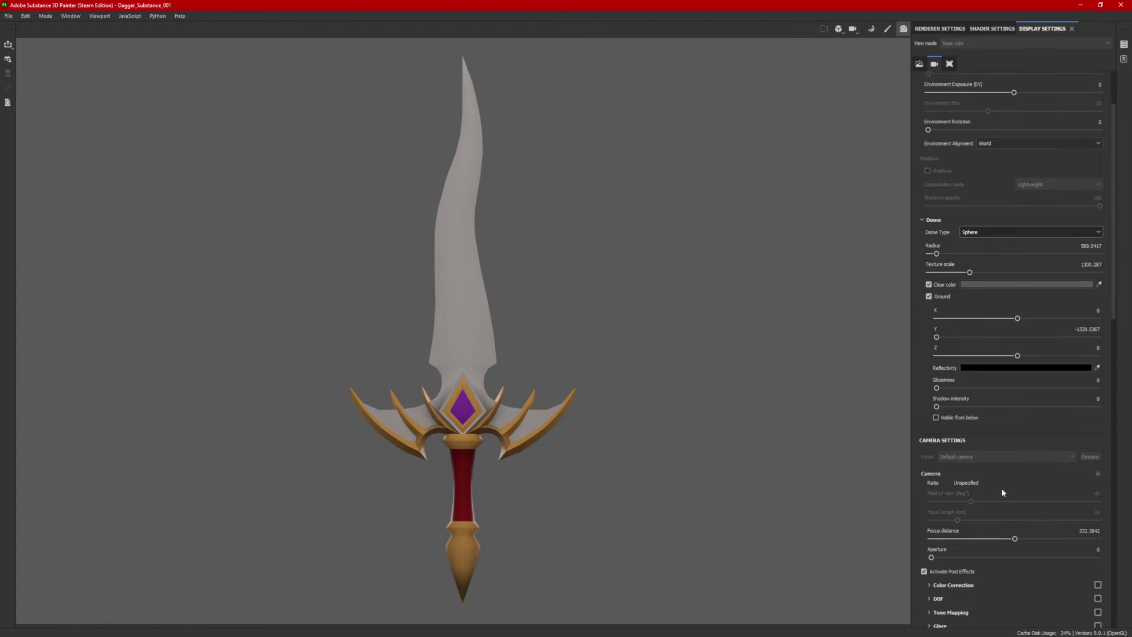
pyautogui.scroll(-6, 1001, 487)
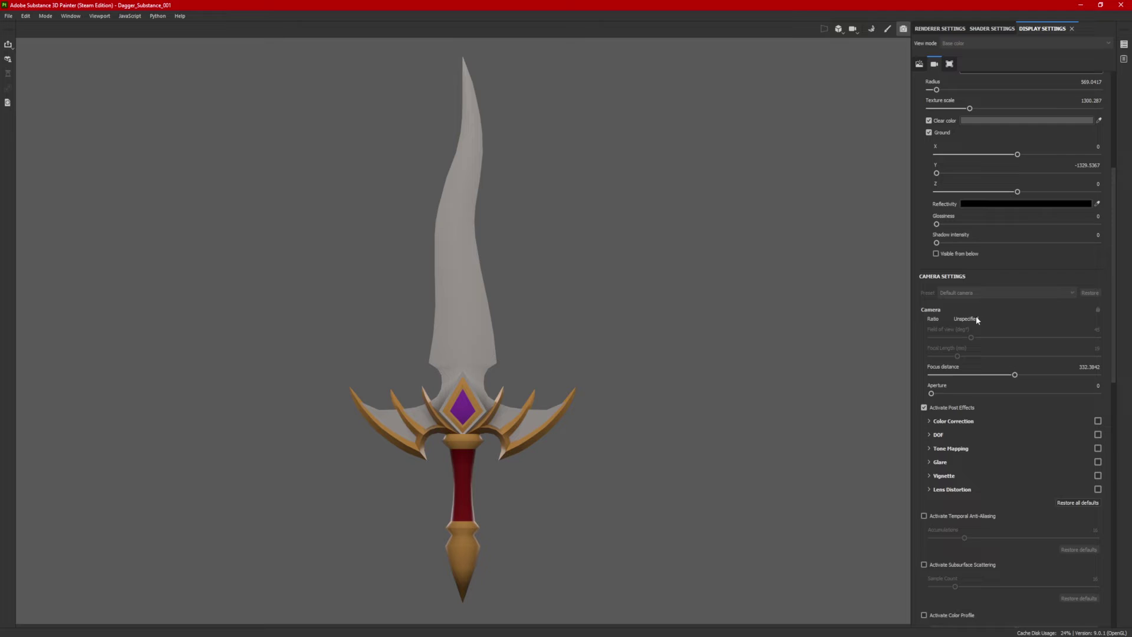
pyautogui.scroll(-2, 979, 333)
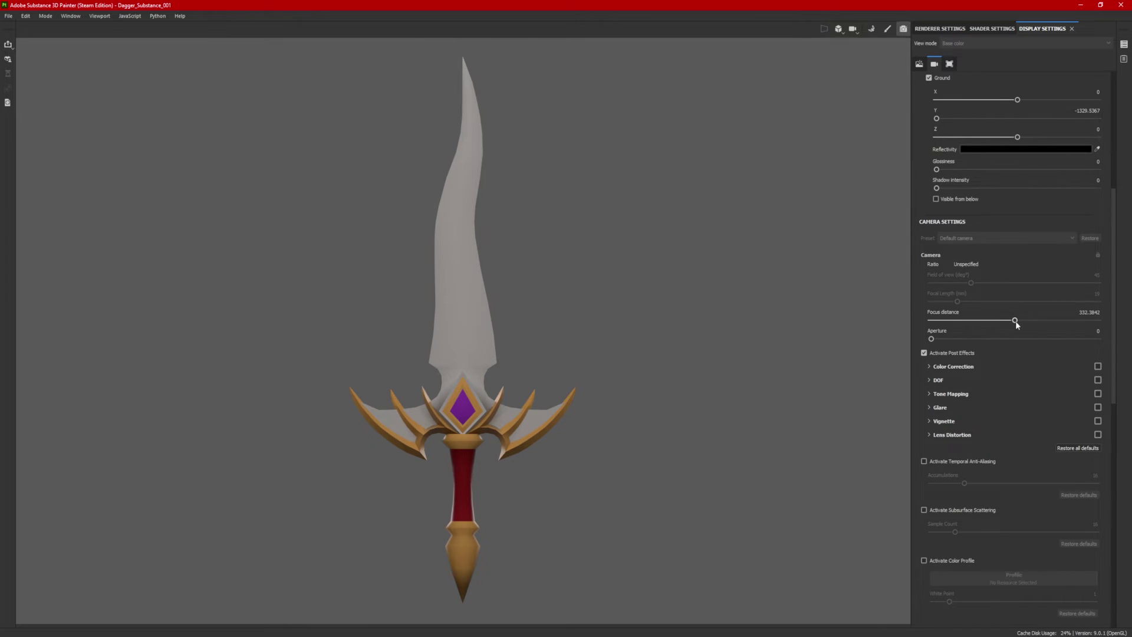
pyautogui.scroll(-2, 985, 363)
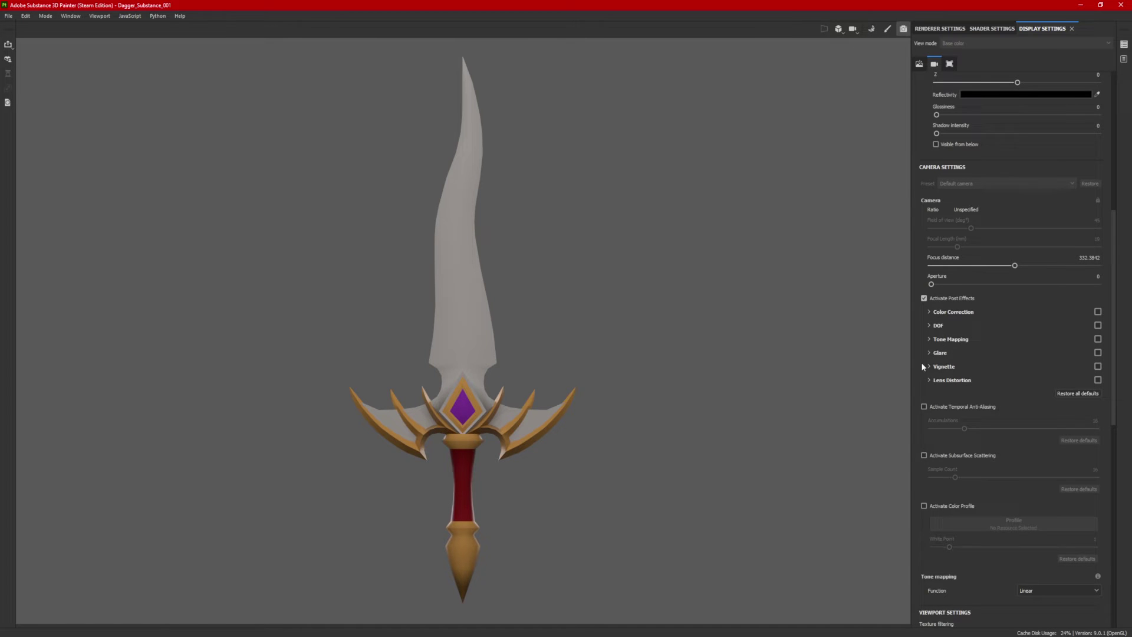
pyautogui.scroll(-3, 997, 440)
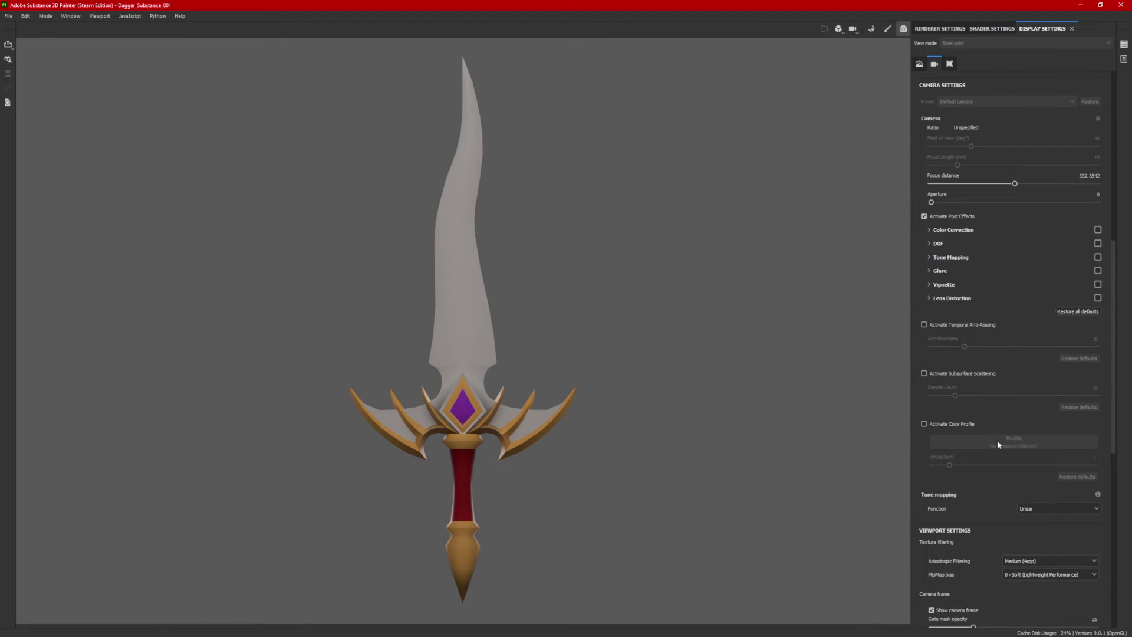
pyautogui.scroll(-3, 998, 441)
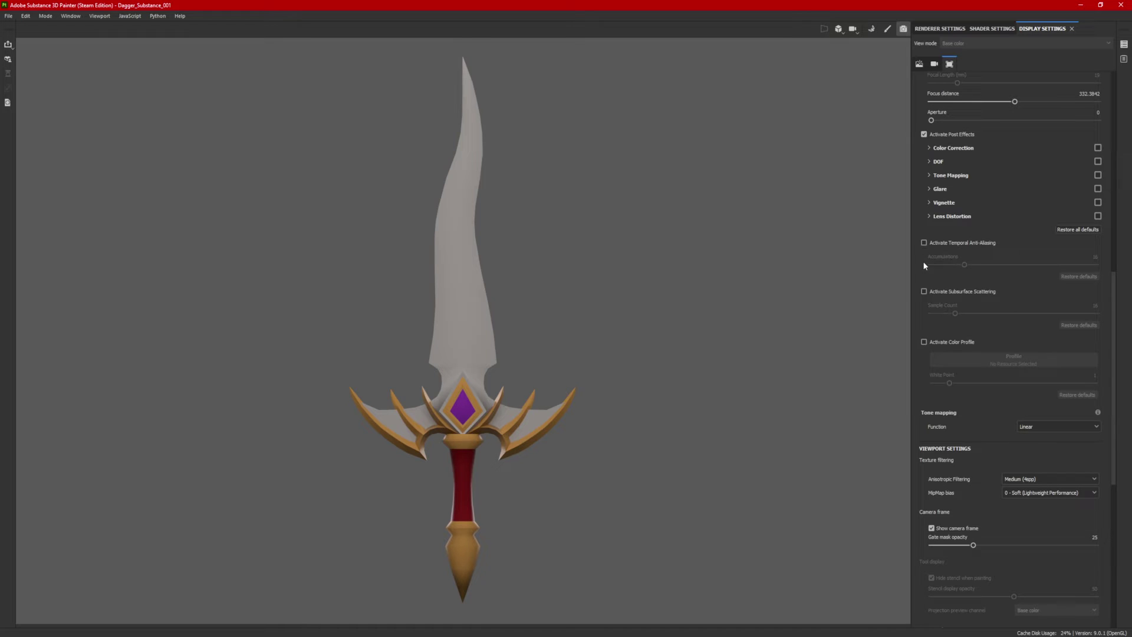
pyautogui.scroll(20, 1021, 349)
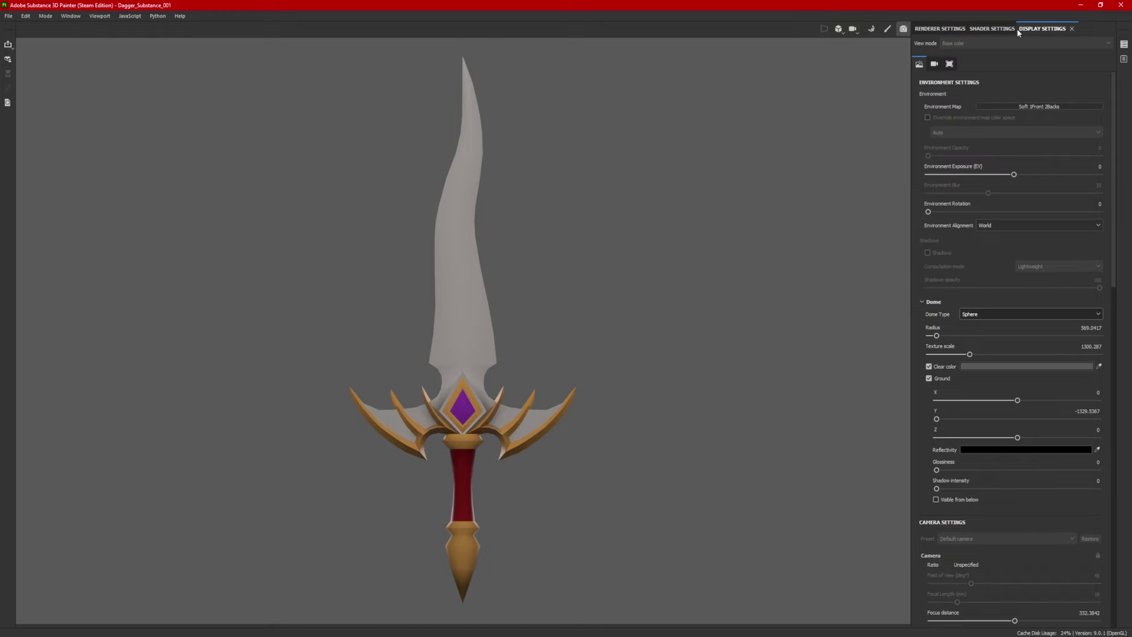
# Step: Show Renderer Settings and orbit the dagger back to a front view for Iray to refine
pyautogui.click(941, 29)
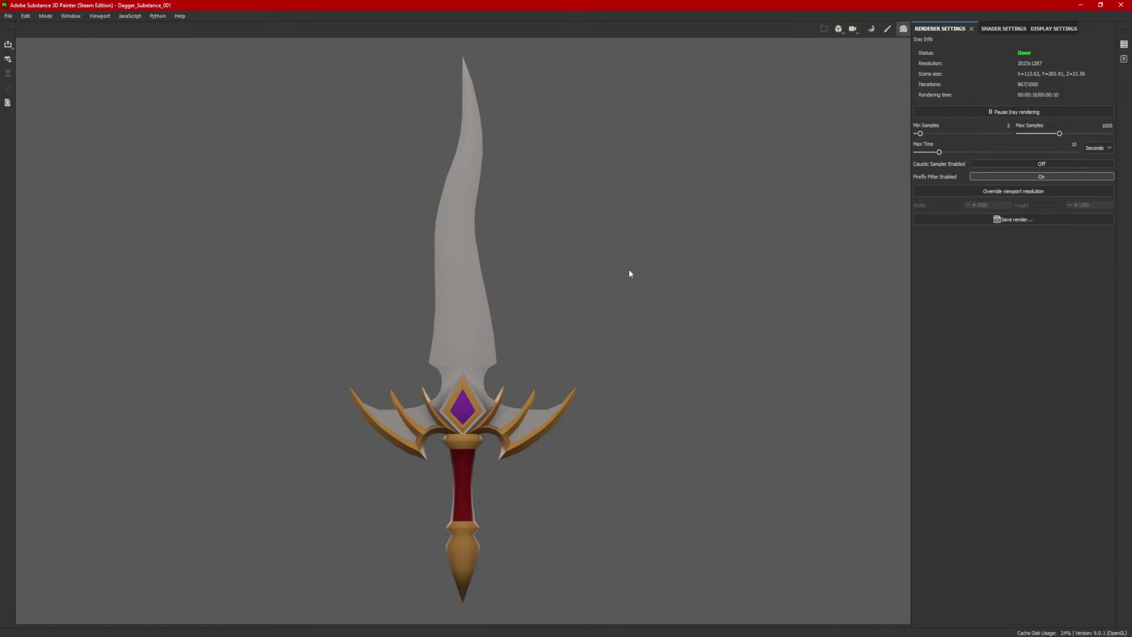
pyautogui.keyDown('alt'); pyautogui.moveTo(639, 283); pyautogui.dragTo(612, 293); pyautogui.keyUp('alt')
pyautogui.keyDown('alt'); pyautogui.moveTo(533, 331); pyautogui.dragTo(888, 338); pyautogui.keyUp('alt')
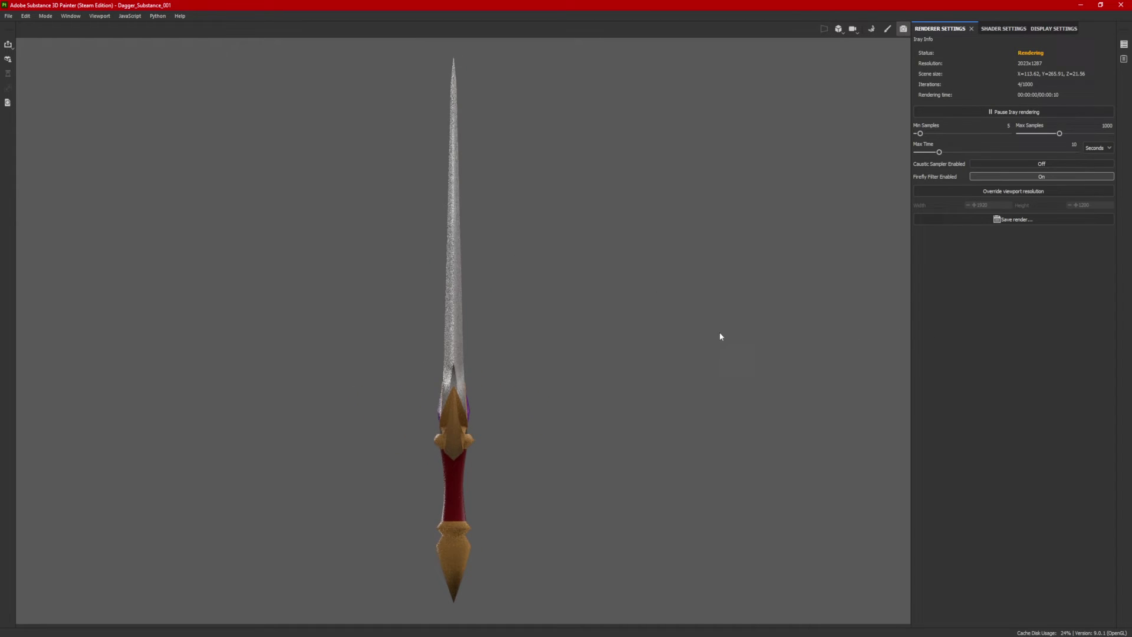
pyautogui.keyDown('alt'); pyautogui.moveTo(677, 358); pyautogui.dragTo(356, 369); pyautogui.keyUp('alt')
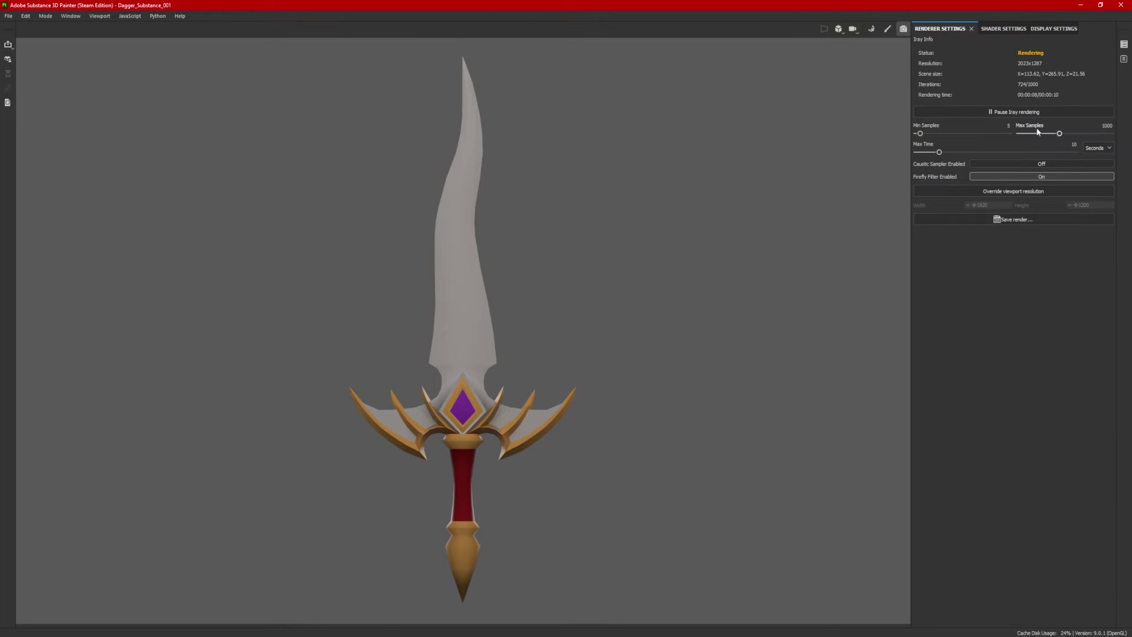
# Step: Export the finished front render as 'Dagger Front', keeping PNG as the format
pyautogui.click(1033, 218)
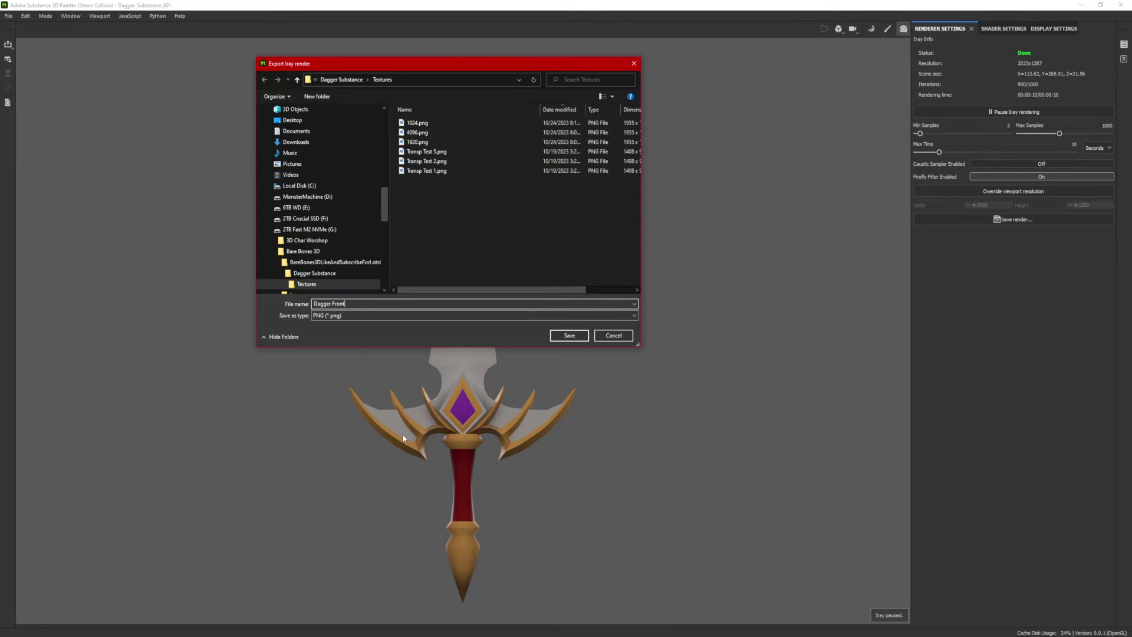
pyautogui.click(354, 319)
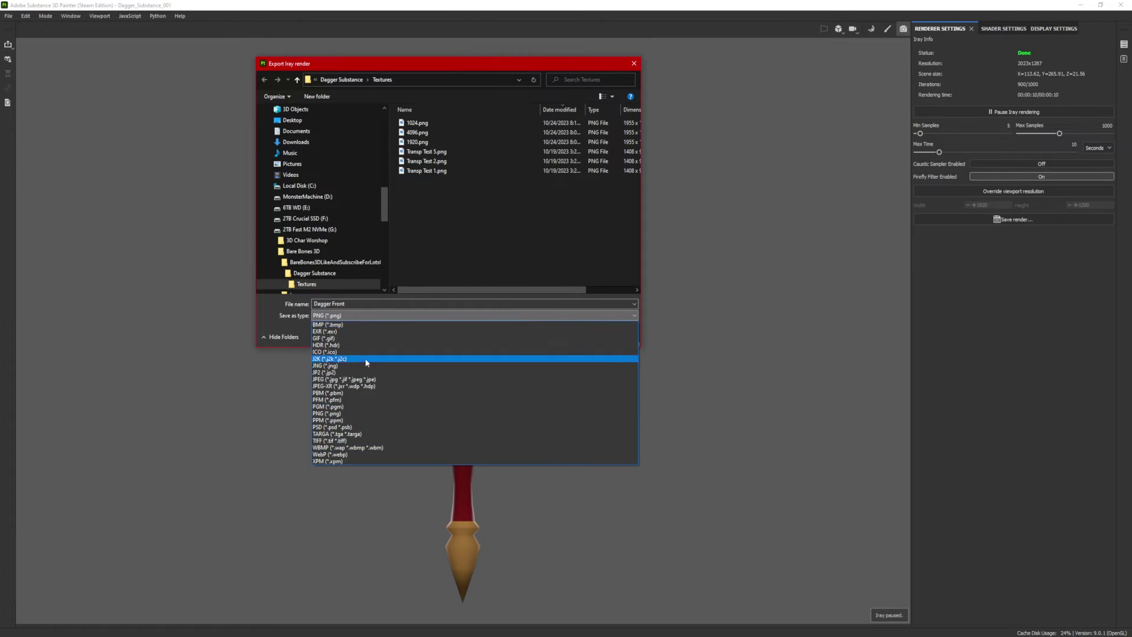
pyautogui.click(264, 306)
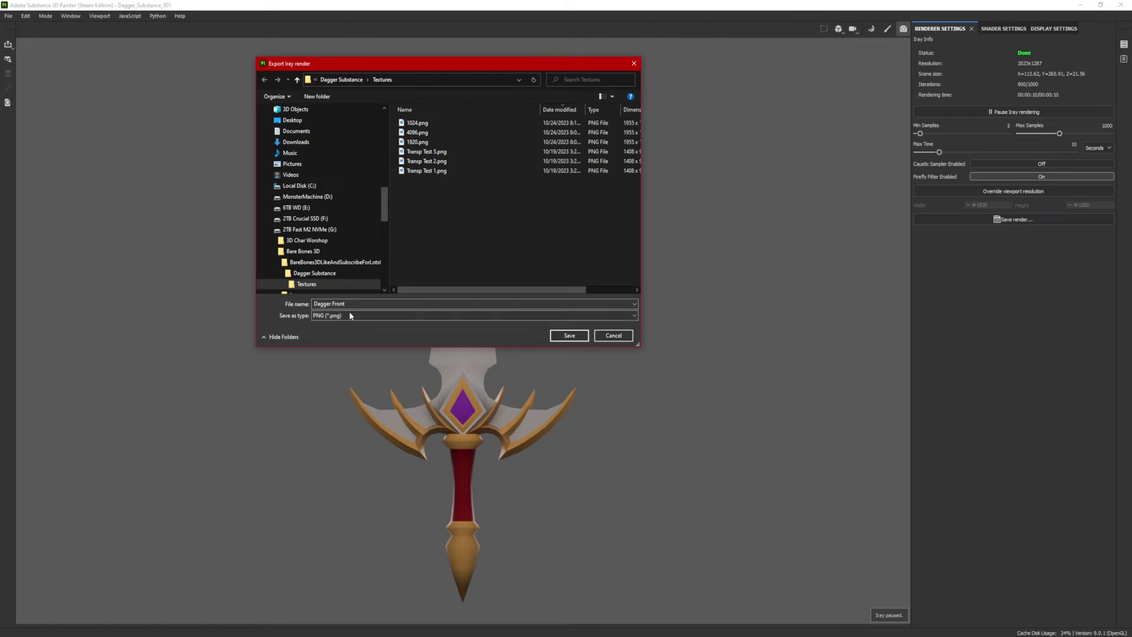
pyautogui.click(569, 335)
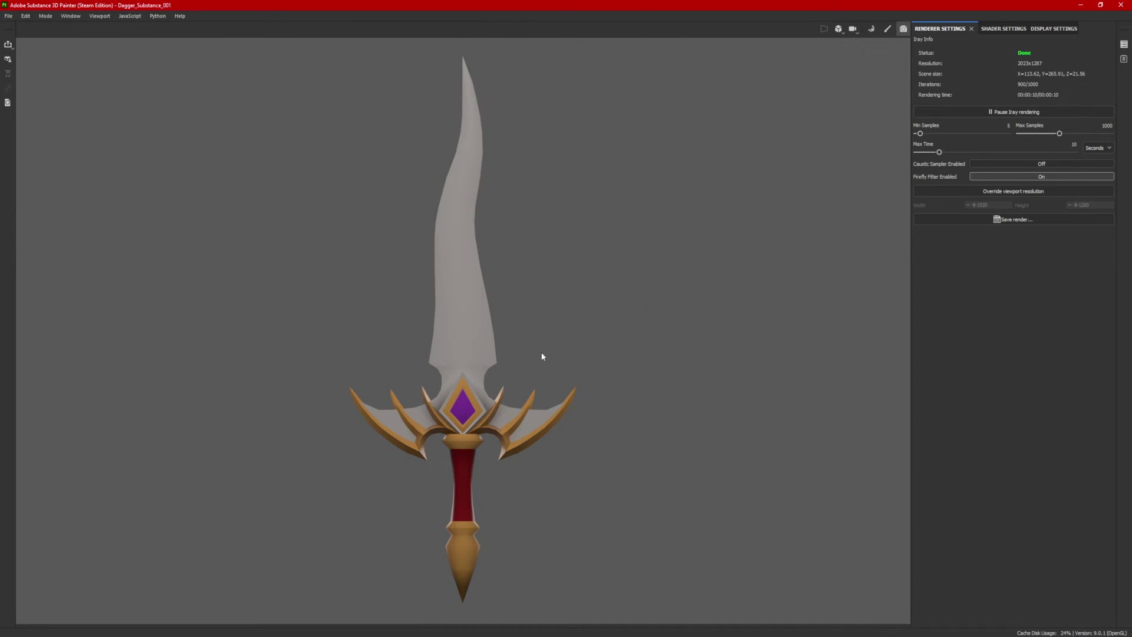
# Step: Turn the dagger to a slight angle and save the render as Dagger 45 PNG
pyautogui.keyDown('alt'); pyautogui.moveTo(617, 355); pyautogui.dragTo(405, 390); pyautogui.keyUp('alt')
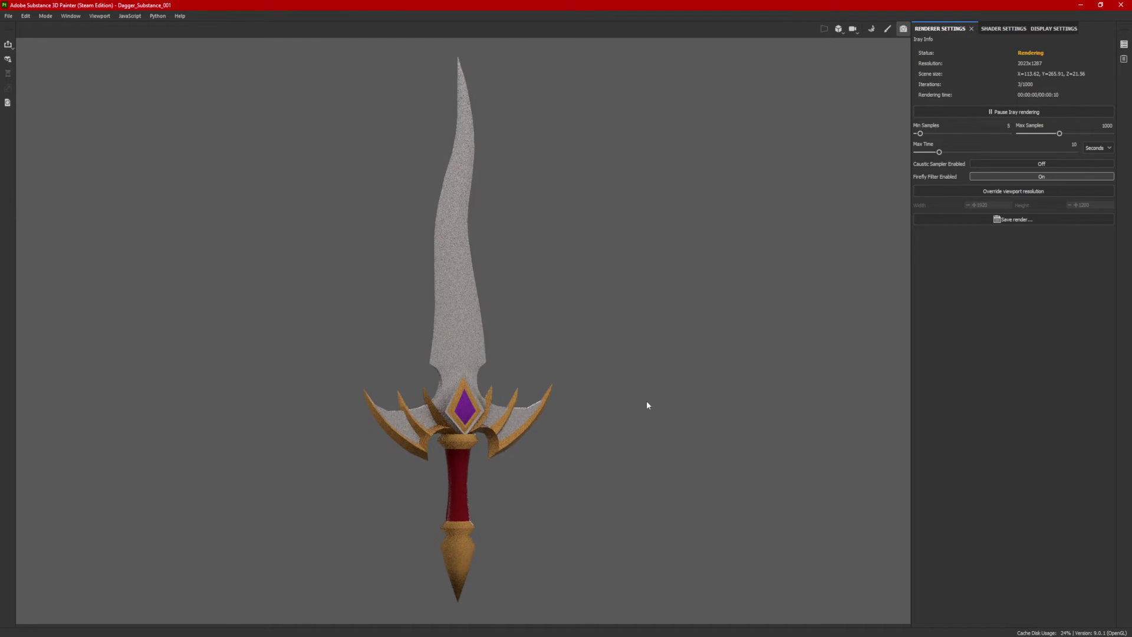
pyautogui.keyDown('alt'); pyautogui.moveTo(588, 405); pyautogui.dragTo(628, 406); pyautogui.keyUp('alt')
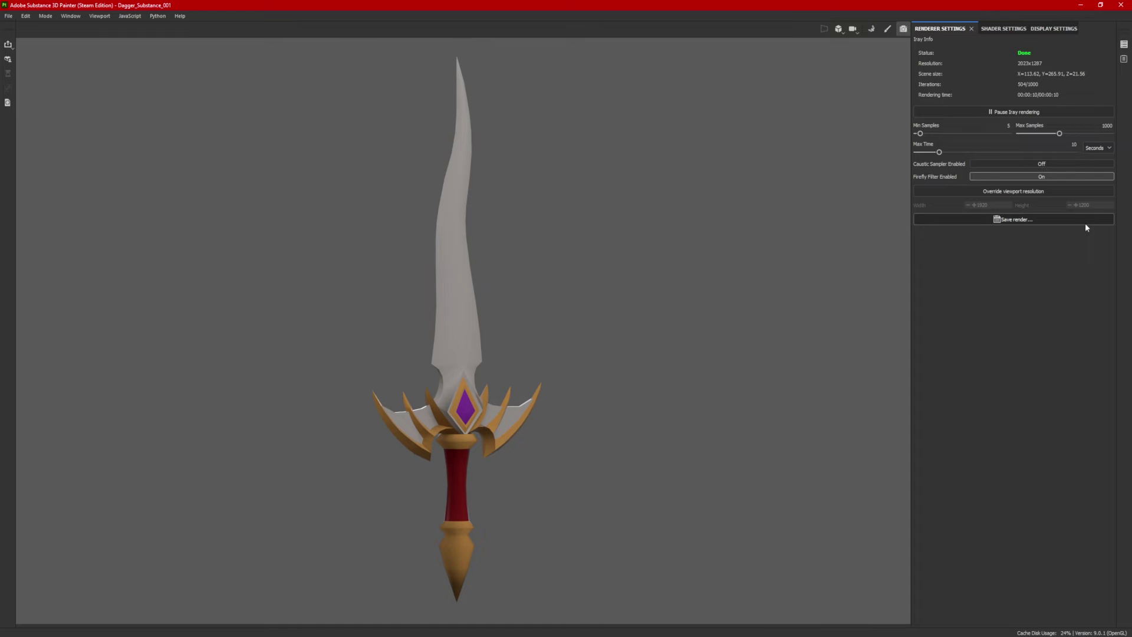
pyautogui.click(1035, 220)
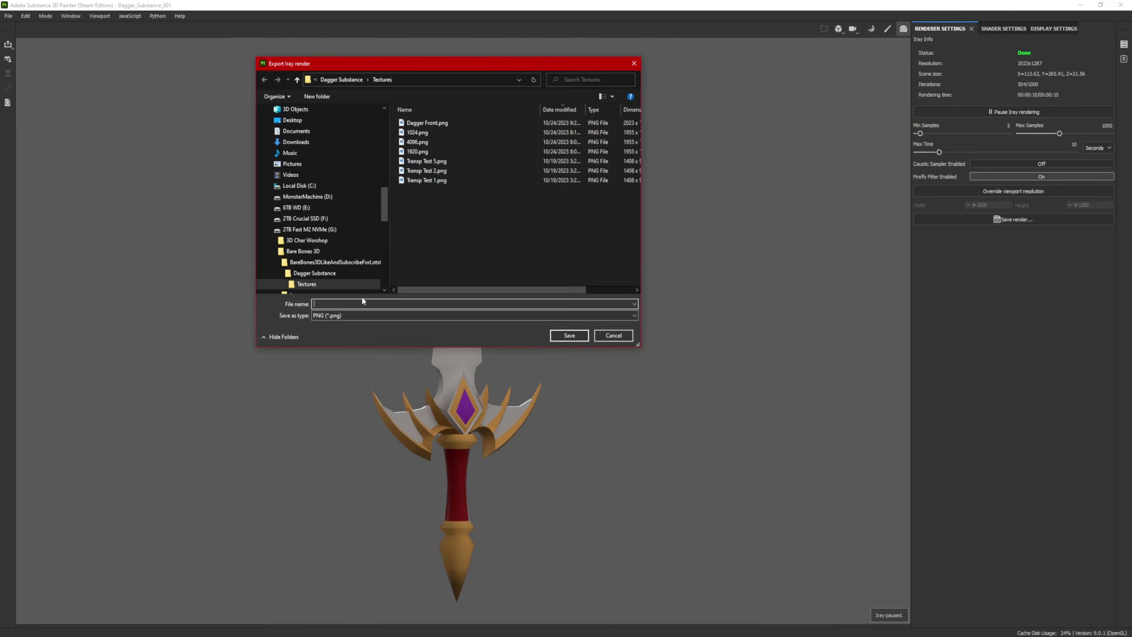
pyautogui.click(427, 171)
pyautogui.click(569, 336)
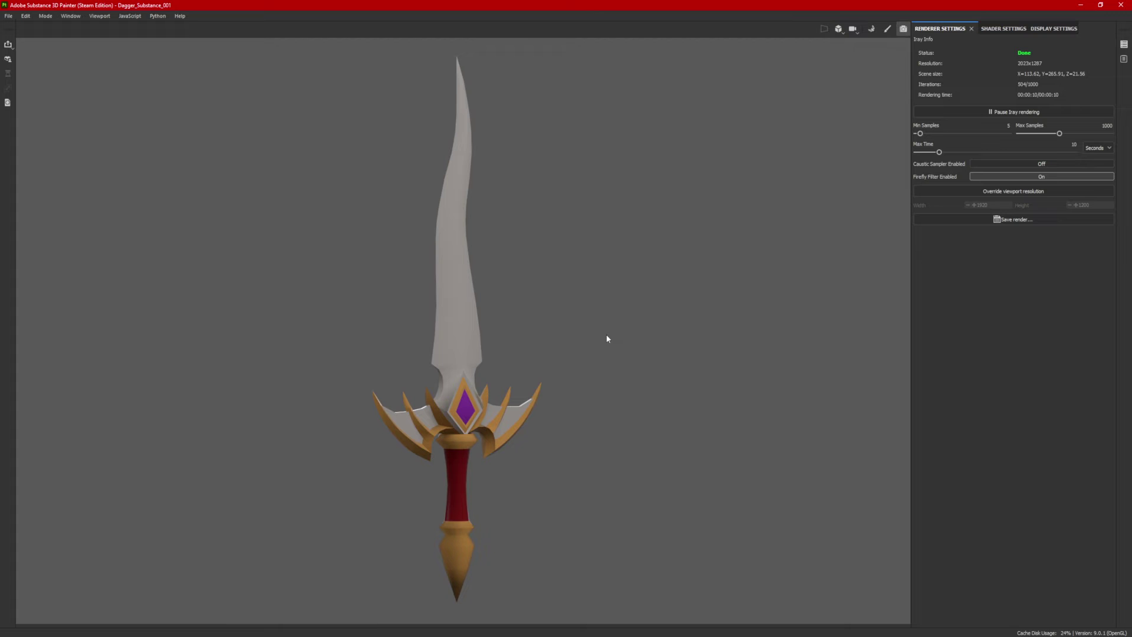
# Step: Orbit the dagger to a side view and save it as Dagger Side
pyautogui.keyDown('alt'); pyautogui.moveTo(561, 369); pyautogui.dragTo(690, 374); pyautogui.keyUp('alt')
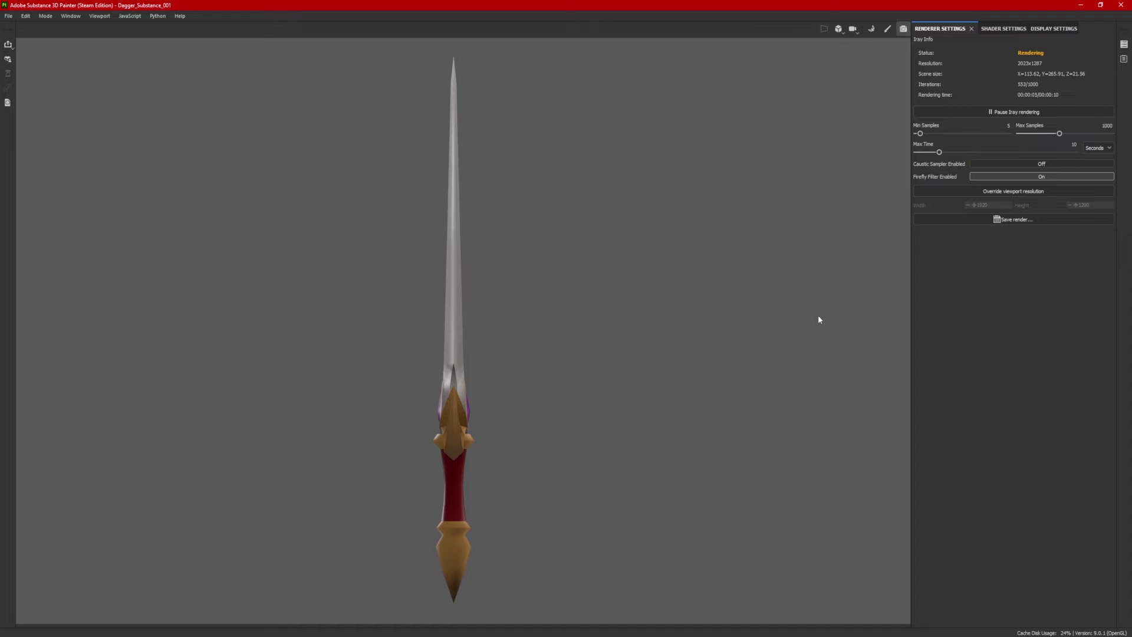
pyautogui.click(1013, 218)
pyautogui.write('Dagger')
pyautogui.click(569, 333)
# Step: Save two more angled renders nearer the front as Dagger 45 variants
pyautogui.keyDown('alt'); pyautogui.moveTo(457, 263); pyautogui.dragTo(483, 375); pyautogui.keyUp('alt')
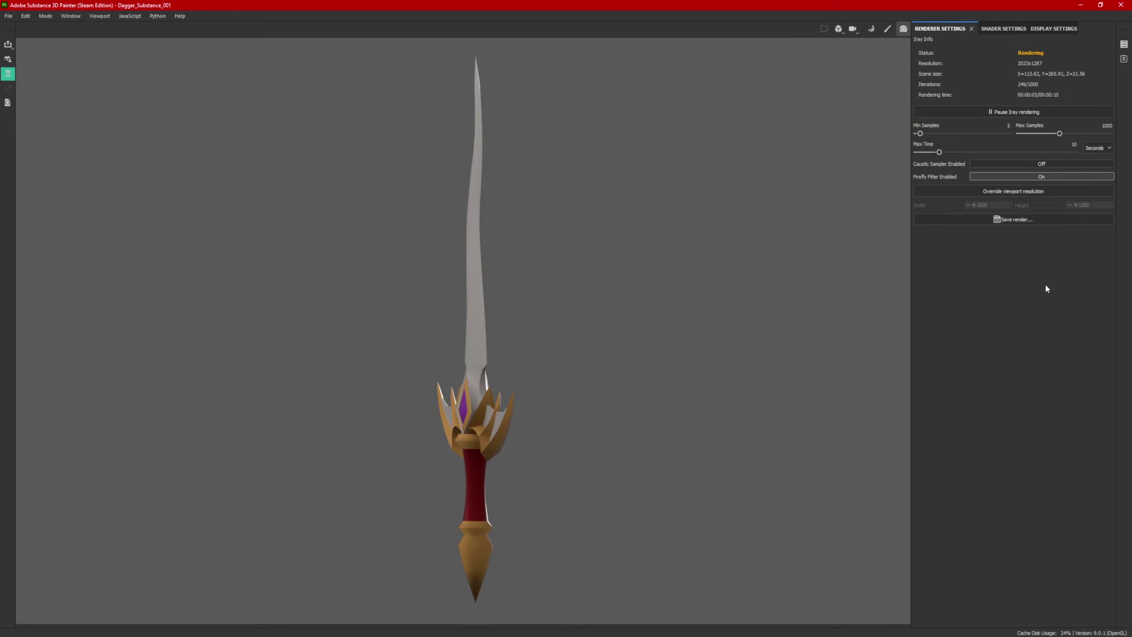
pyautogui.click(1014, 219)
pyautogui.click(423, 132)
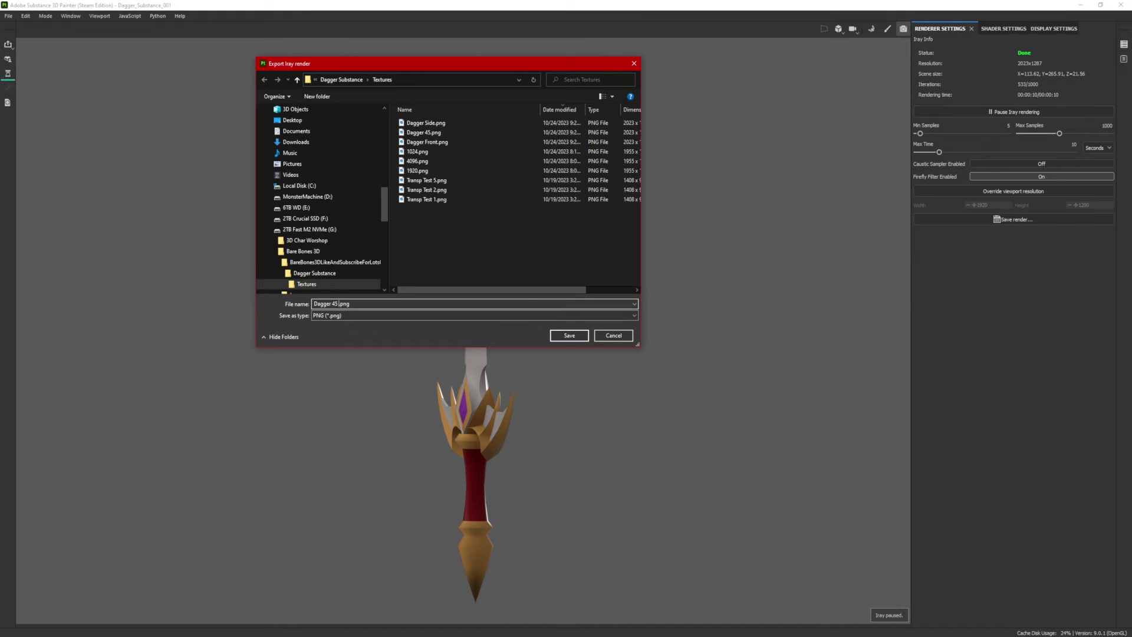
pyautogui.click(569, 335)
pyautogui.keyDown('alt'); pyautogui.moveTo(569, 348); pyautogui.dragTo(759, 399); pyautogui.keyUp('alt')
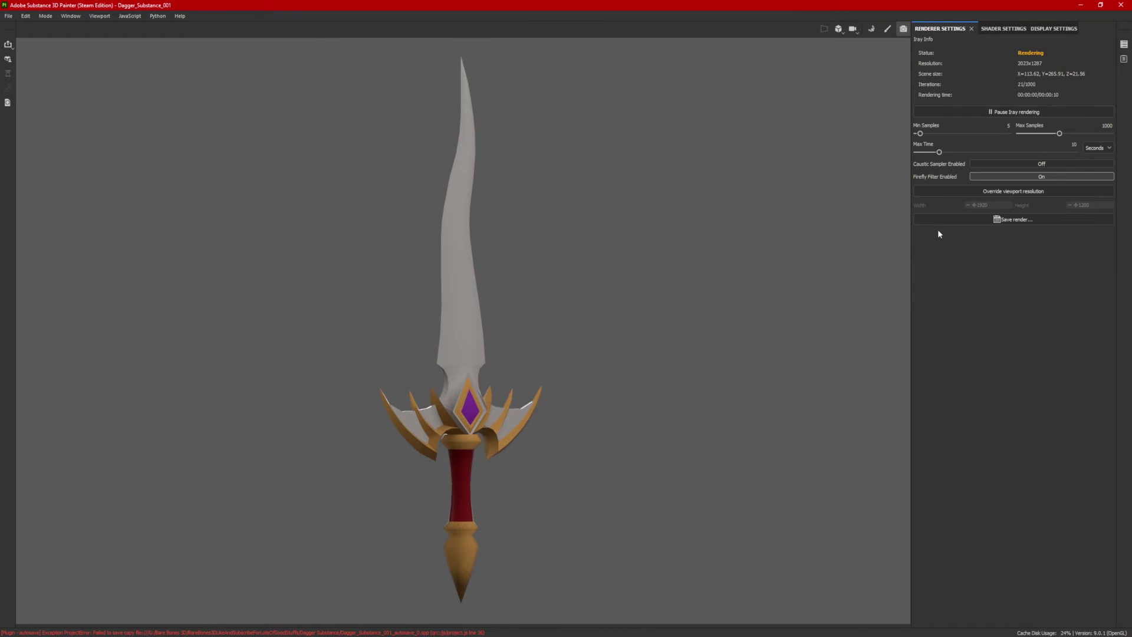
pyautogui.click(1014, 219)
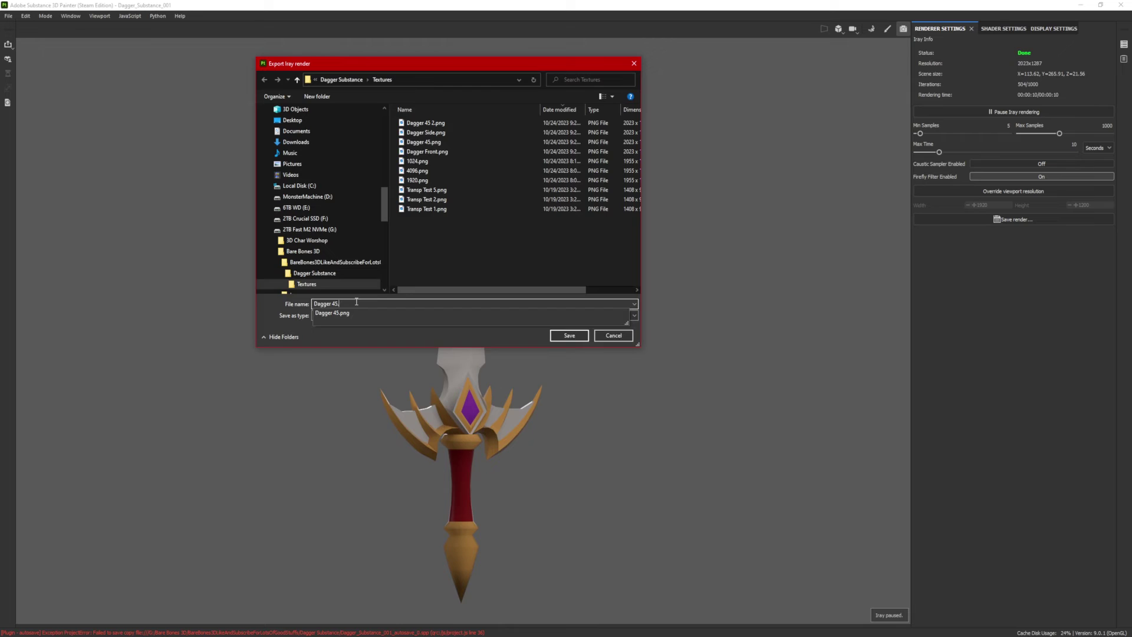
pyautogui.press('Return')
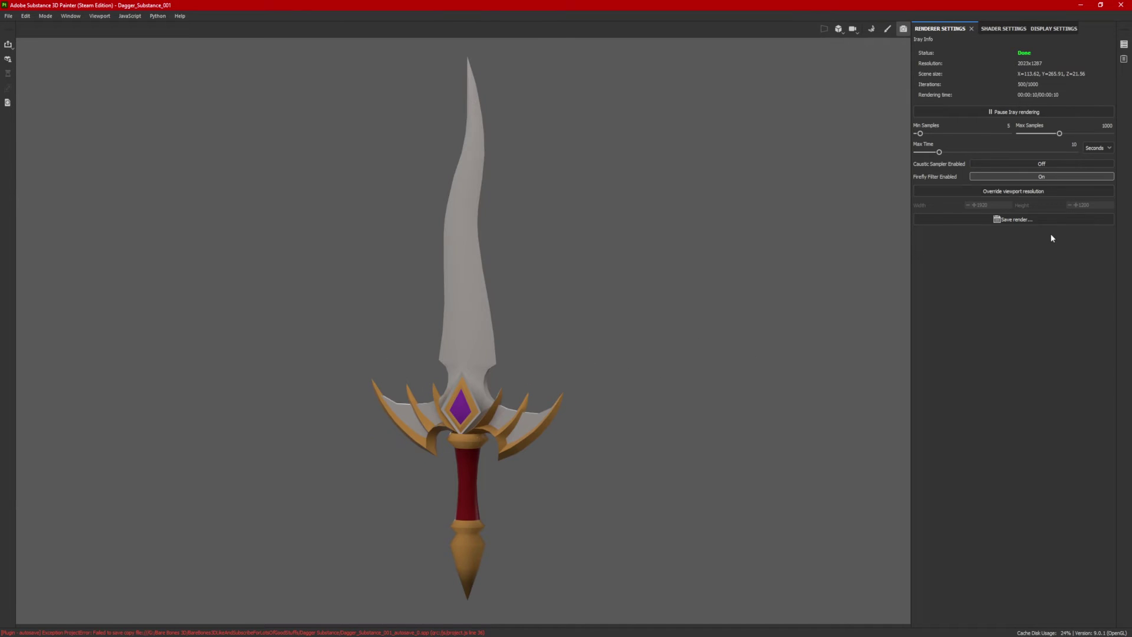
# Step: Save the final beauty render as 'Dagger Beauty'
pyautogui.click(1038, 220)
pyautogui.write('Dagger Beaut')
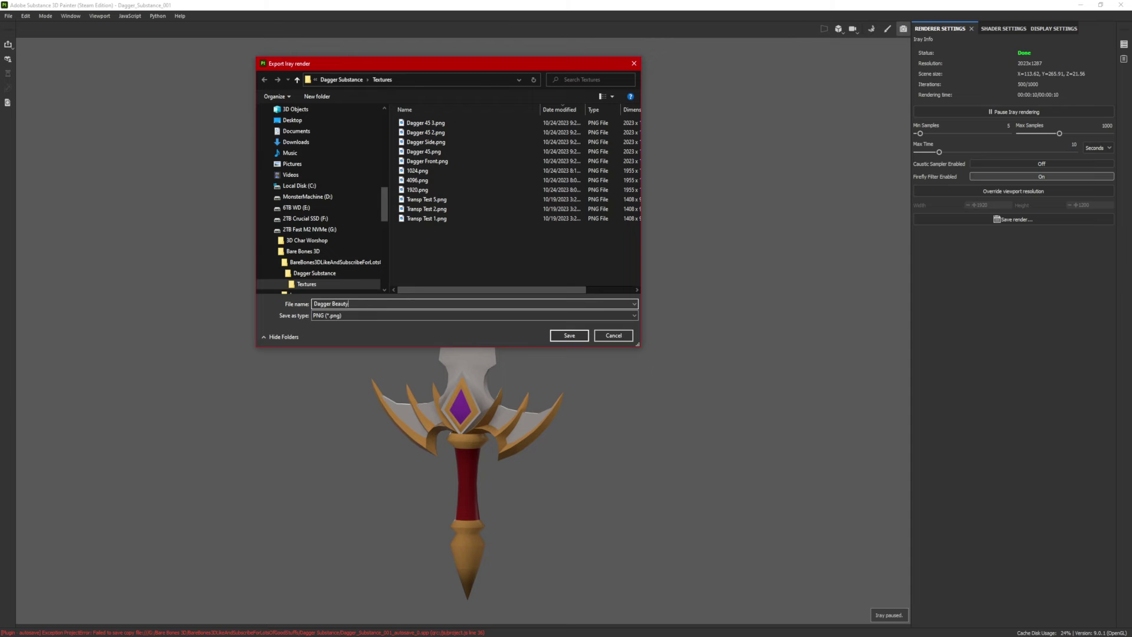
pyautogui.write('y')
pyautogui.press('Return')
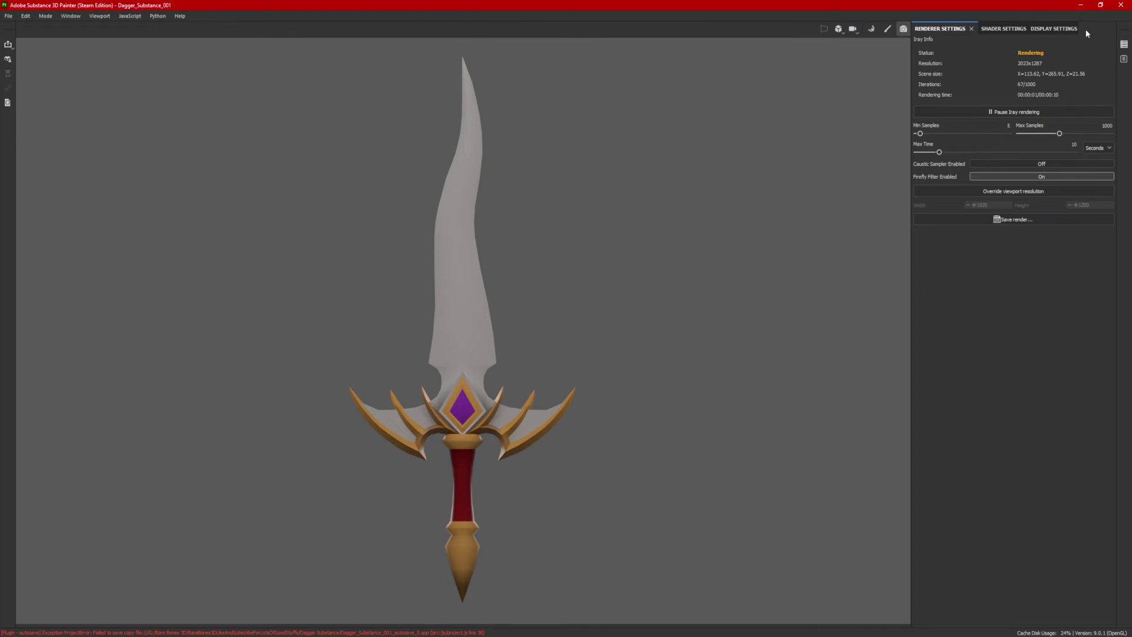
# Step: Review the Environment section of Substance Painter's Display Settings, then return to Maya
pyautogui.click(1068, 28)
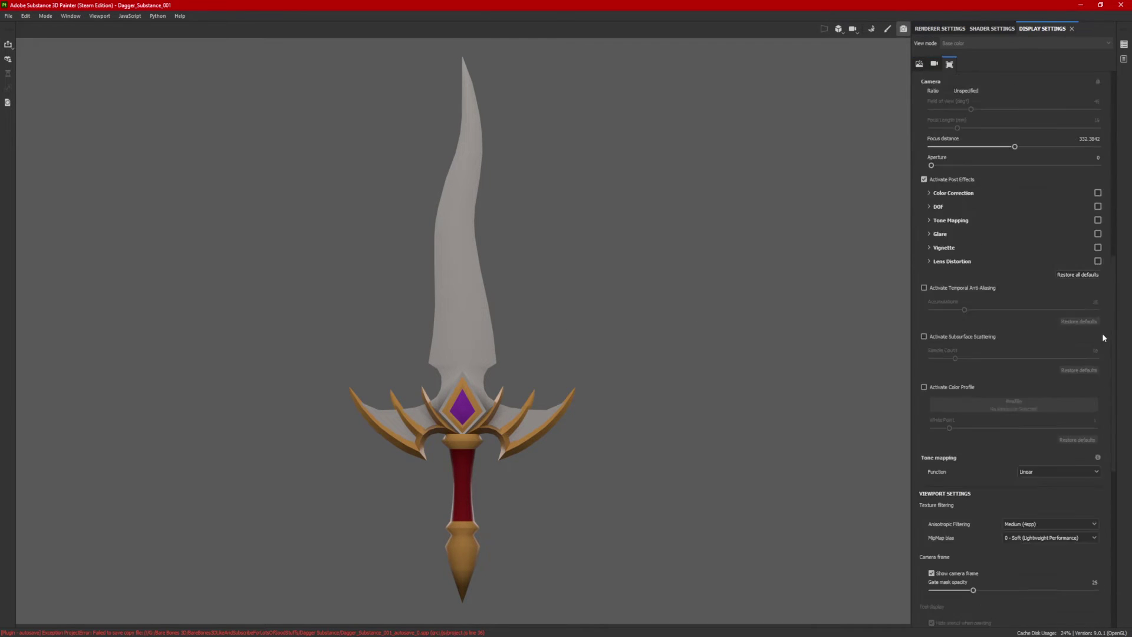
pyautogui.scroll(-5, 1104, 337)
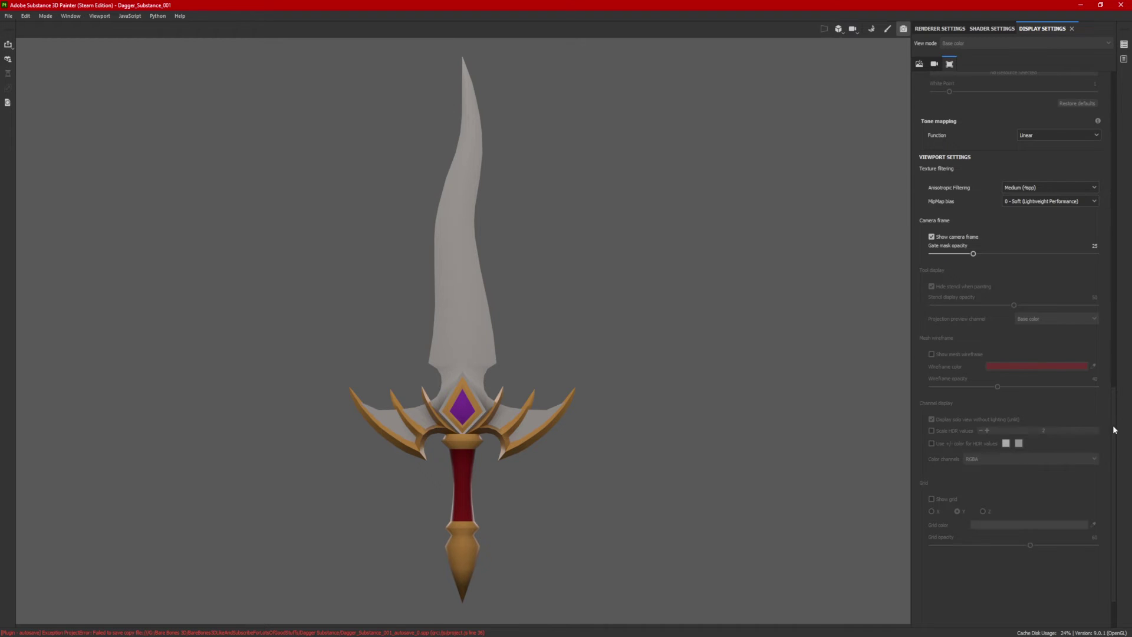
pyautogui.click(919, 63)
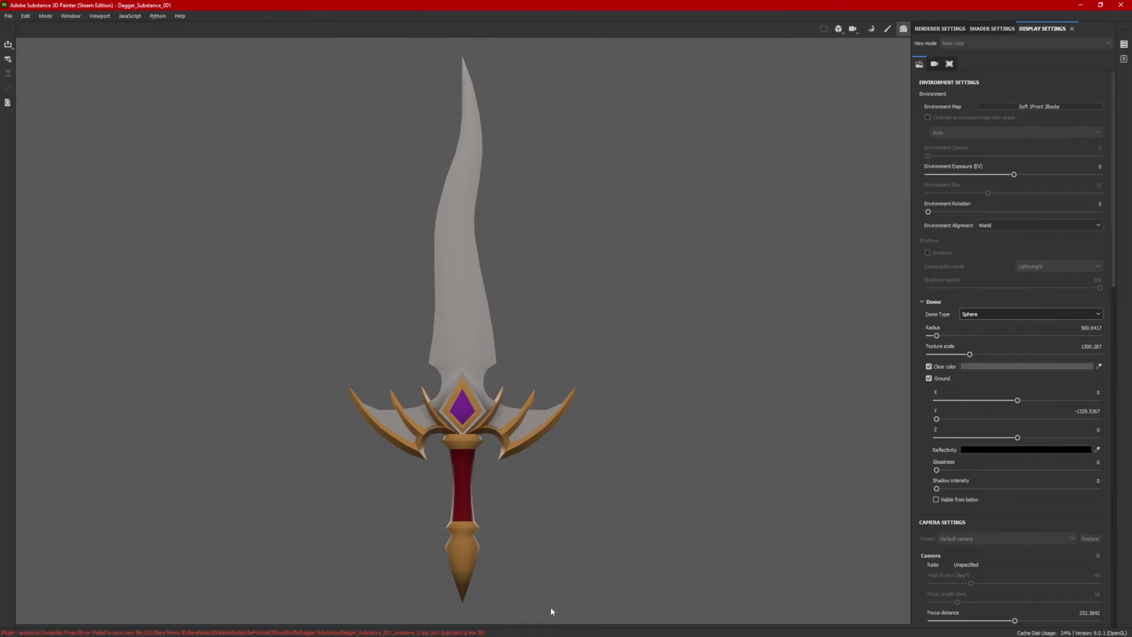
pyautogui.hotkey('alt', 'Tab')
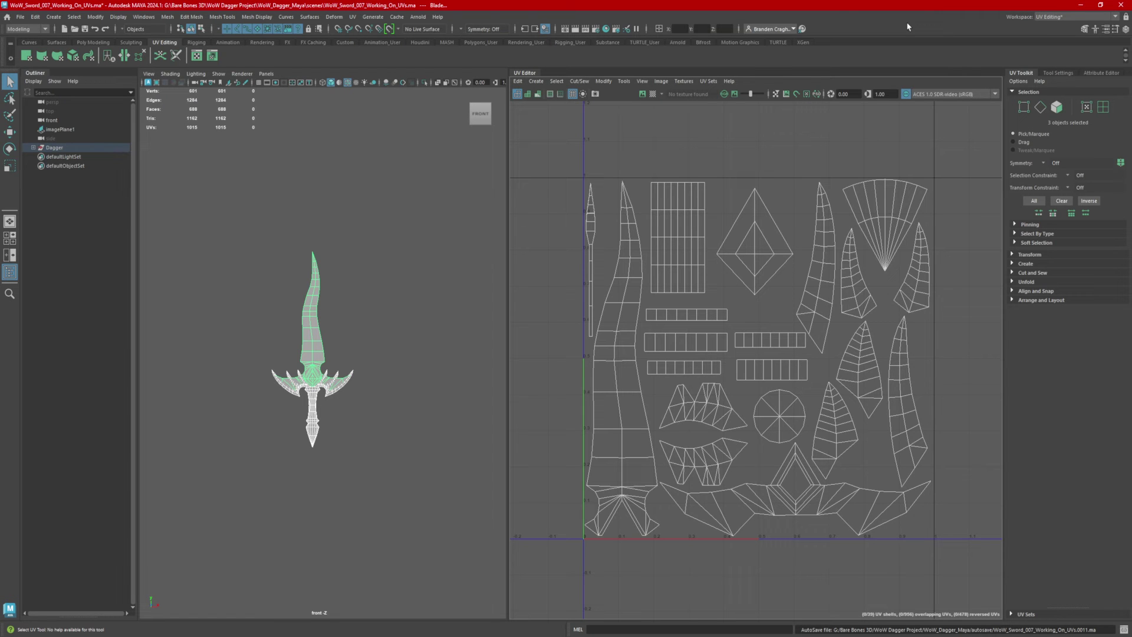
pyautogui.click(1048, 18)
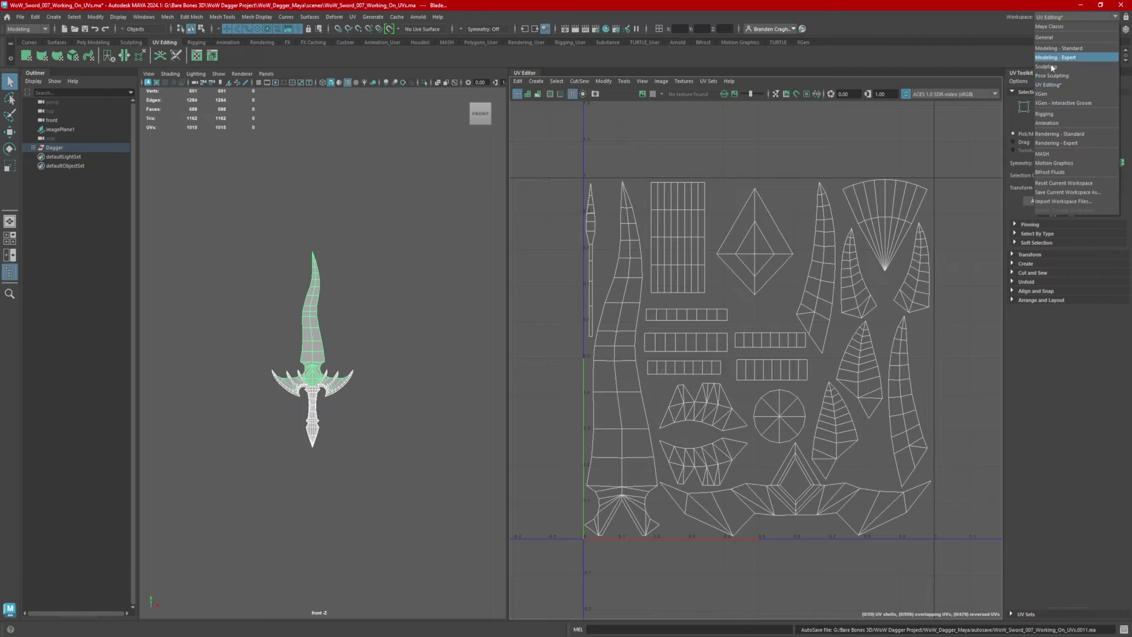
pyautogui.click(1056, 85)
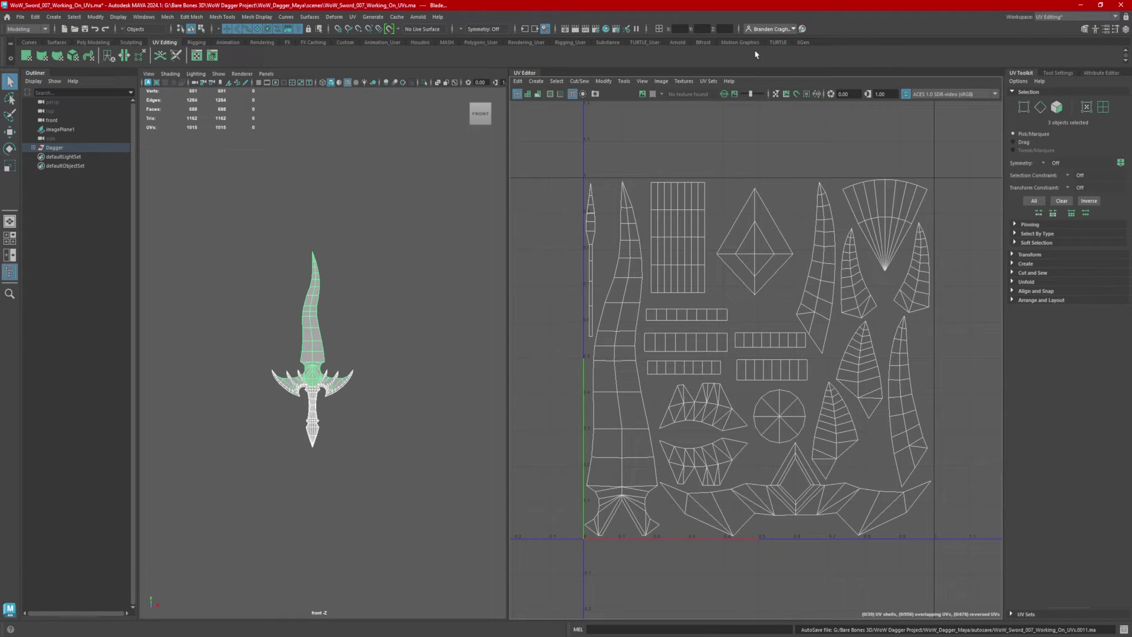
pyautogui.click(596, 96)
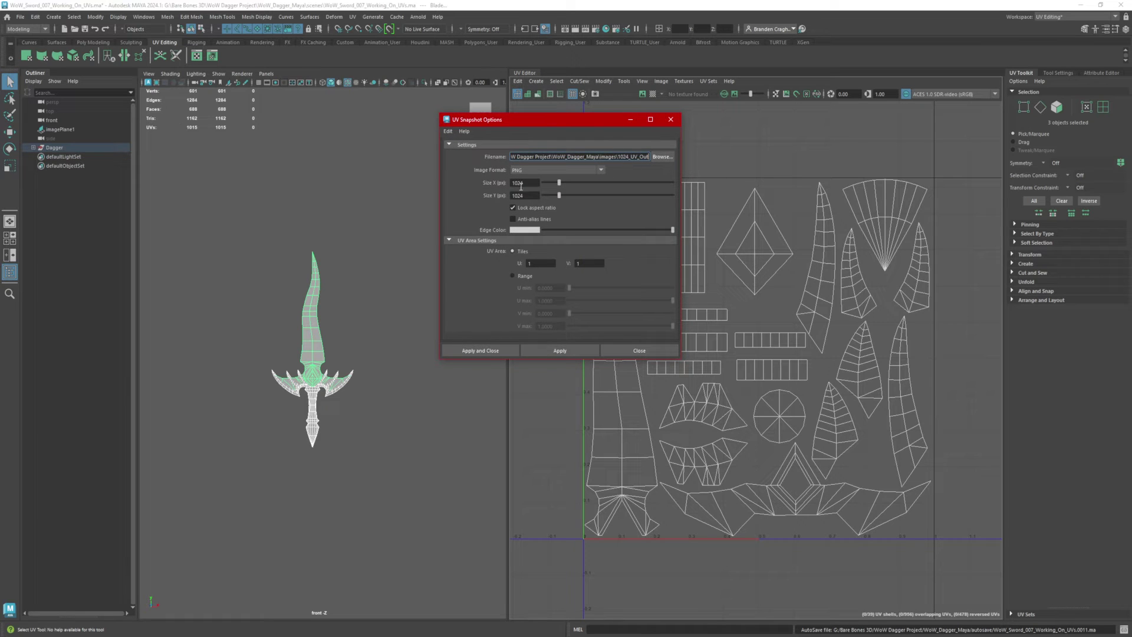
# Step: Set the snapshot size to 1920, name the file 1920_UV_Out.png, and disable anti-aliased lines
pyautogui.doubleClick(519, 184)
pyautogui.write('192')
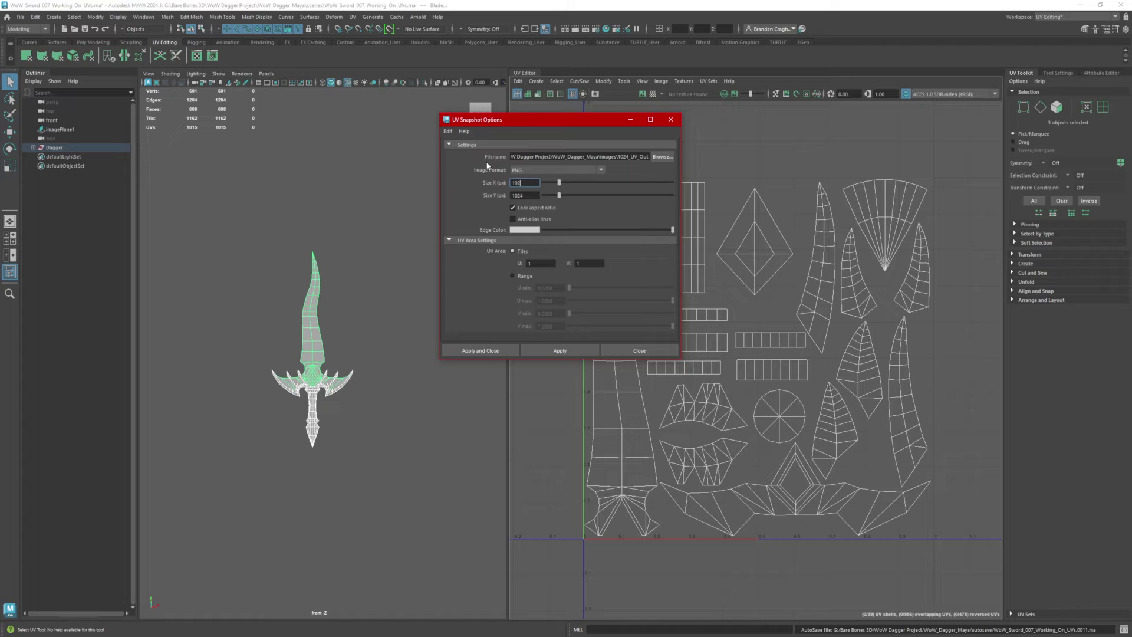
pyautogui.write('0')
pyautogui.click(536, 195)
pyautogui.click(629, 157)
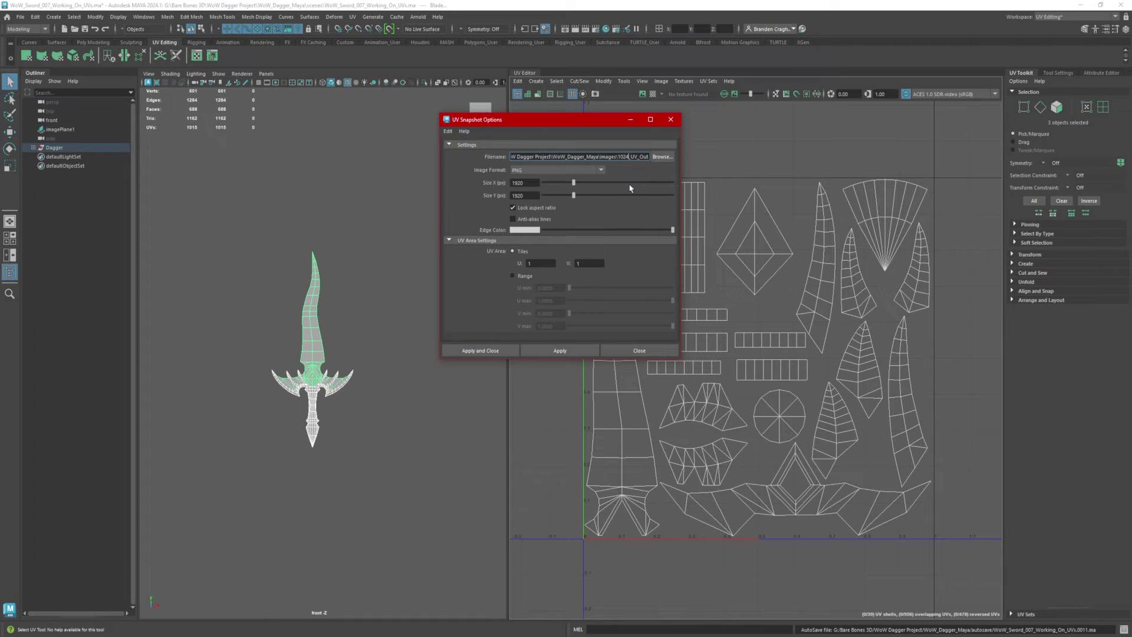
pyautogui.press('BackSpace')
pyautogui.press('BackSpace')
pyautogui.press('BackSpace')
pyautogui.press('BackSpace')
pyautogui.write('1920')
pyautogui.scroll(10, 322, 195)
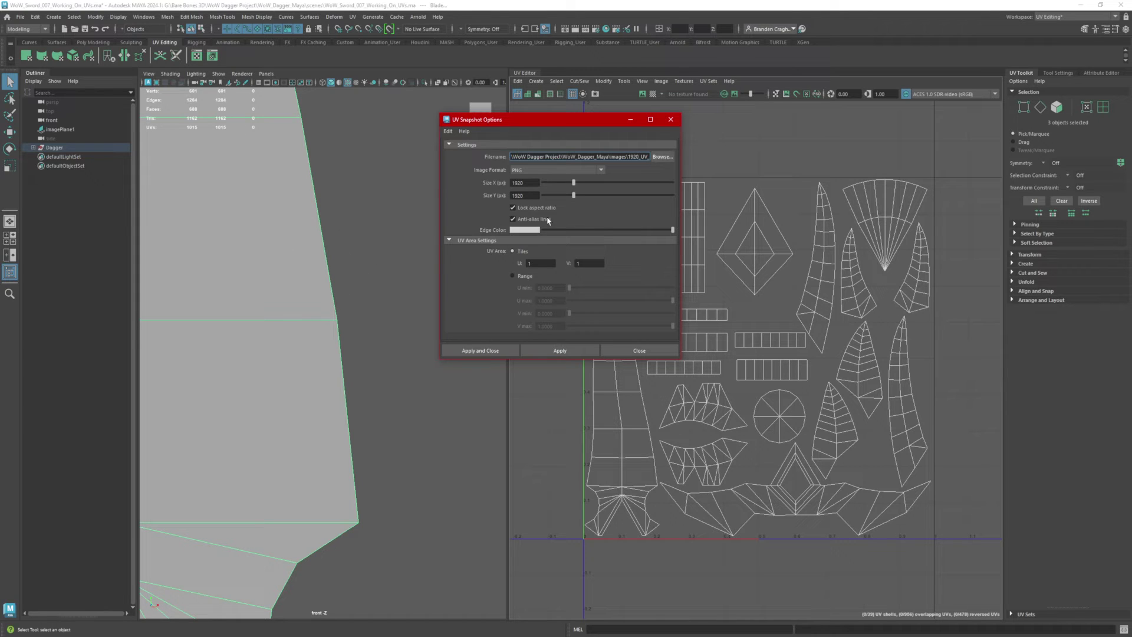
pyautogui.click(513, 219)
# Step: Export the UV snapshot as PNG, overwriting the existing 1920_UV_Out.png
pyautogui.press('Return')
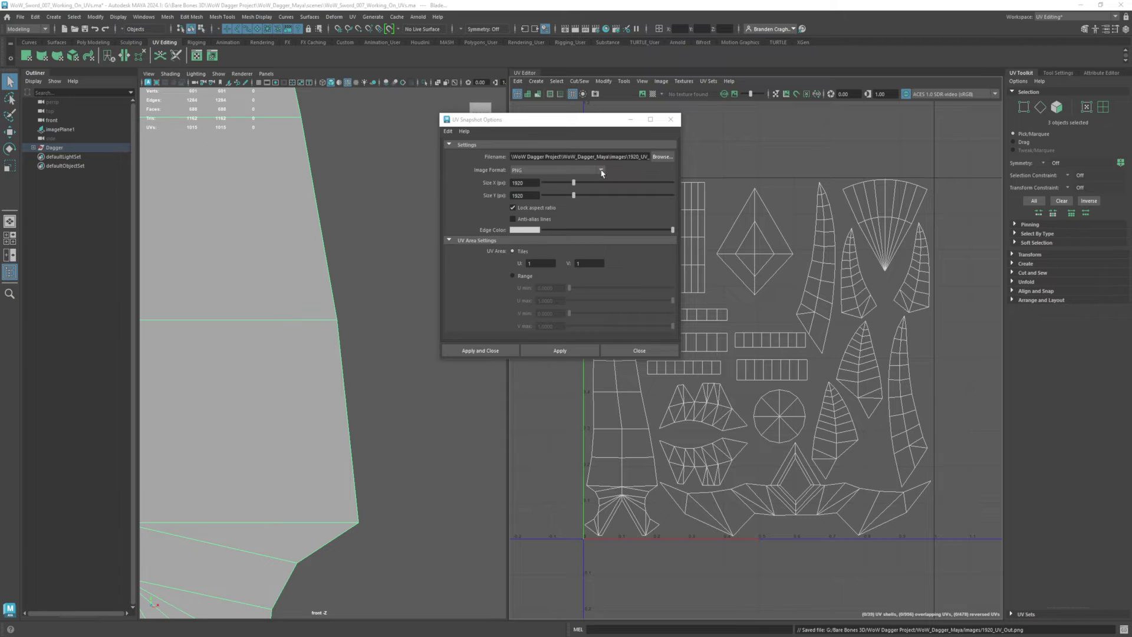
pyautogui.click(543, 171)
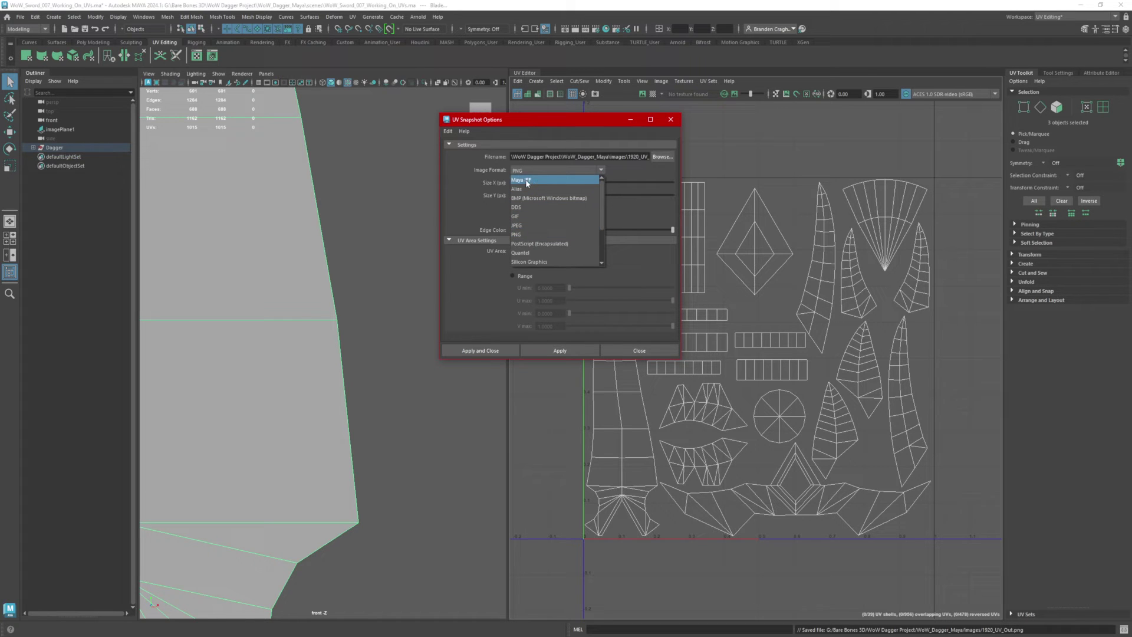
pyautogui.click(526, 233)
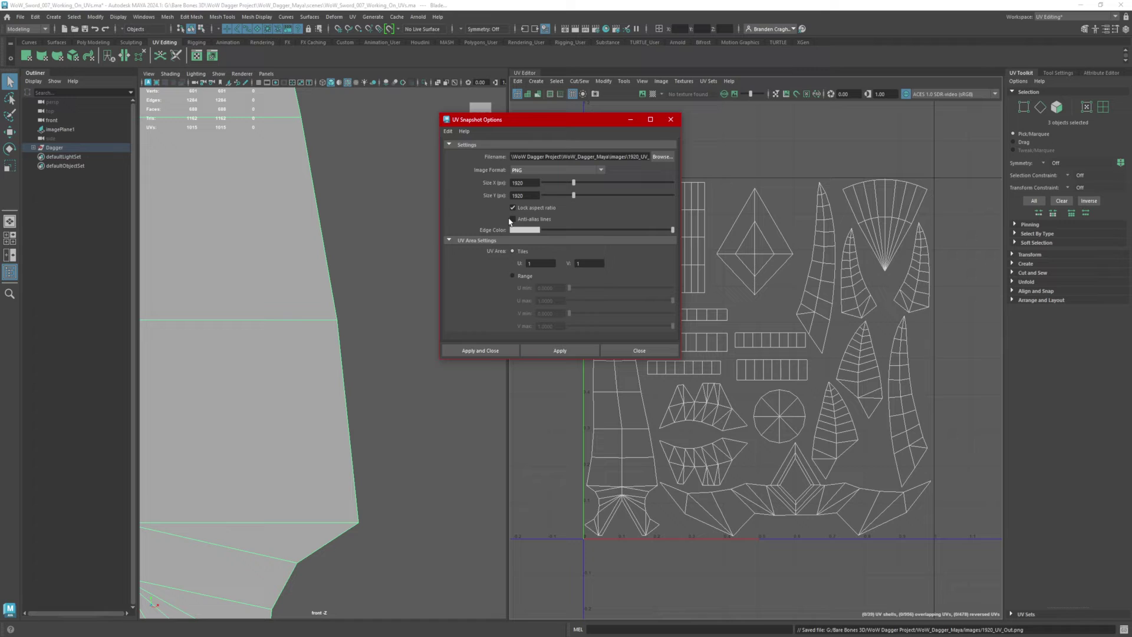
pyautogui.click(561, 351)
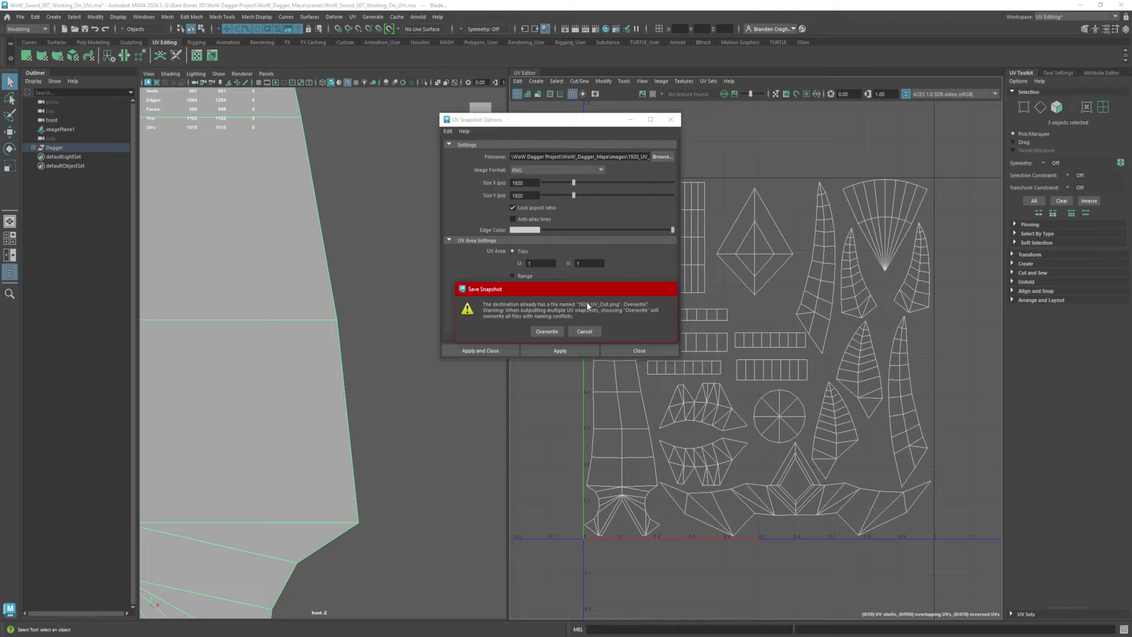
pyautogui.click(548, 332)
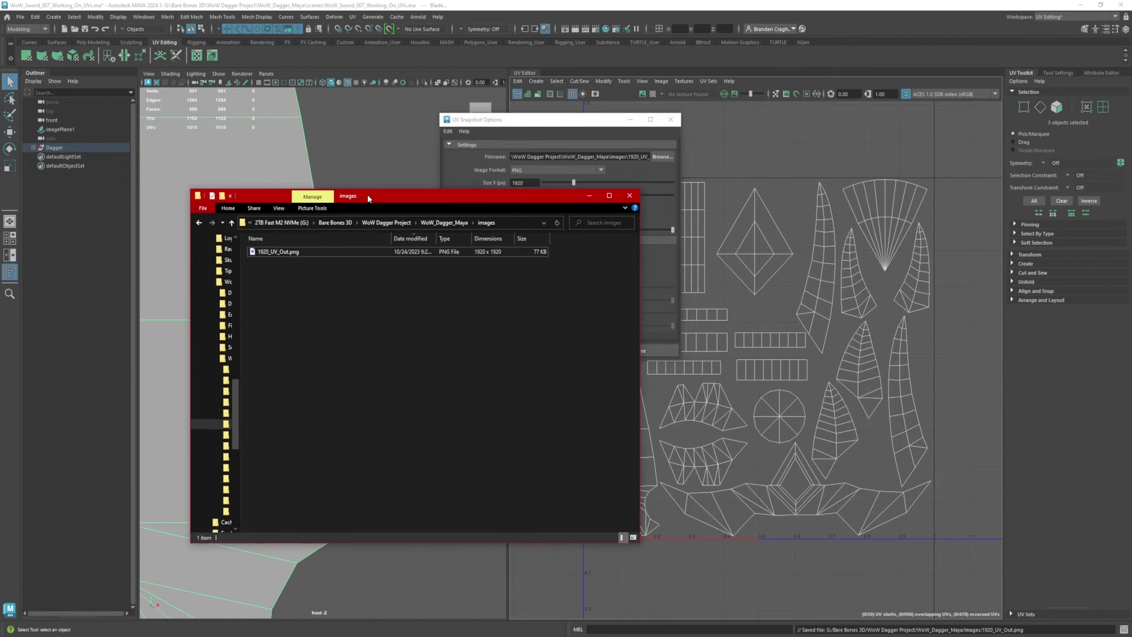
# Step: Confirm 1920_UV_Out.png is in the WoW_Dagger_Maya project's images folder
pyautogui.moveTo(368, 198); pyautogui.dragTo(371, 195)
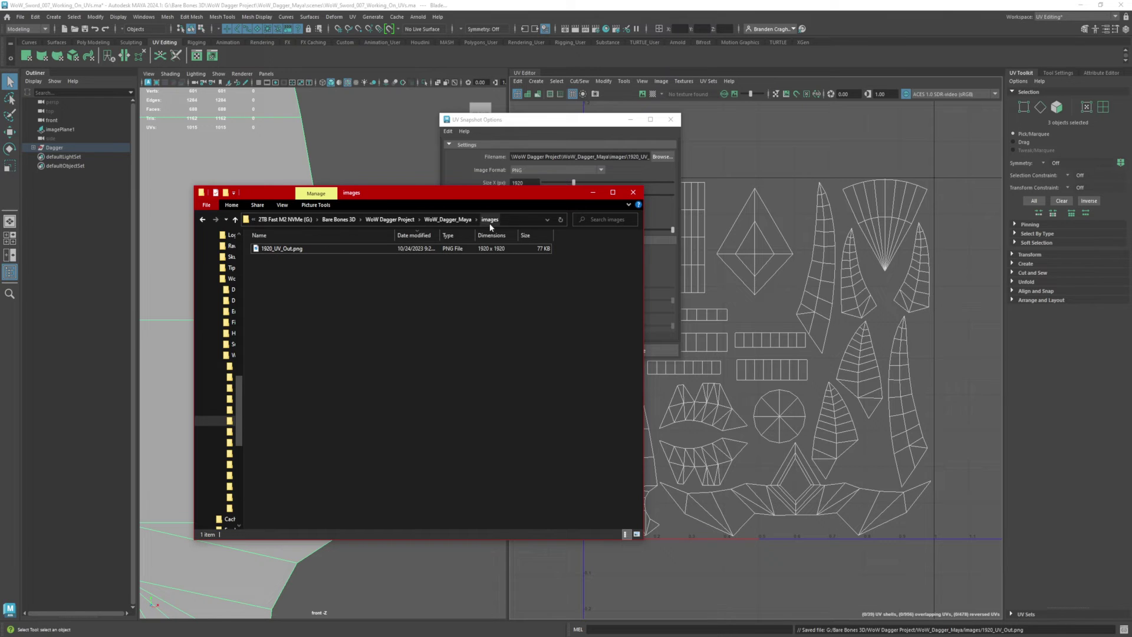
pyautogui.click(447, 220)
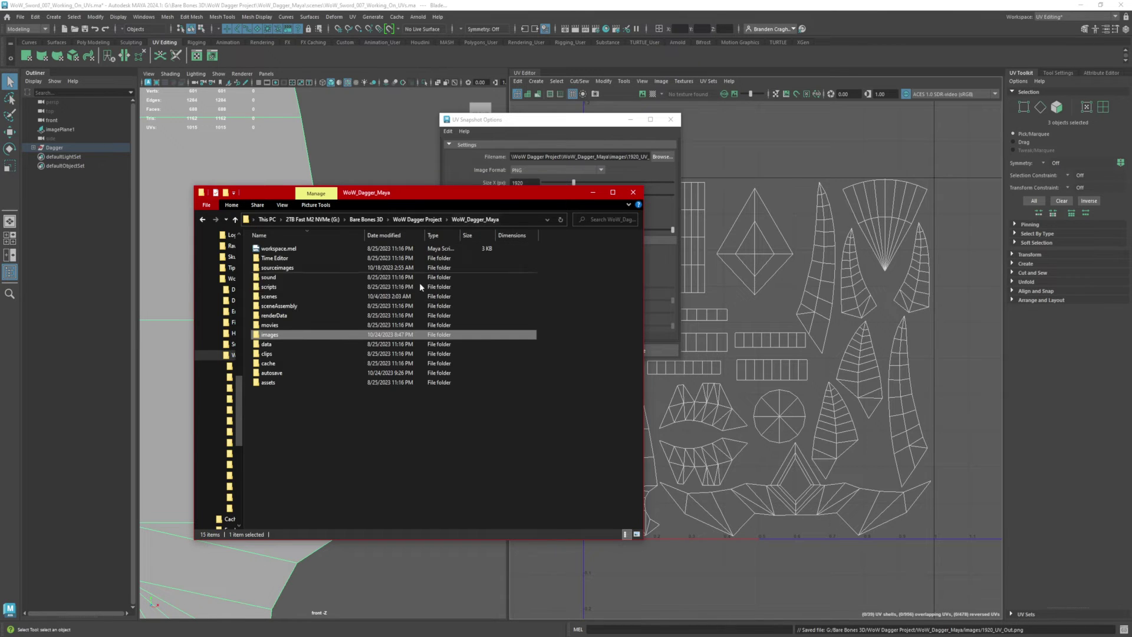
pyautogui.doubleClick(269, 338)
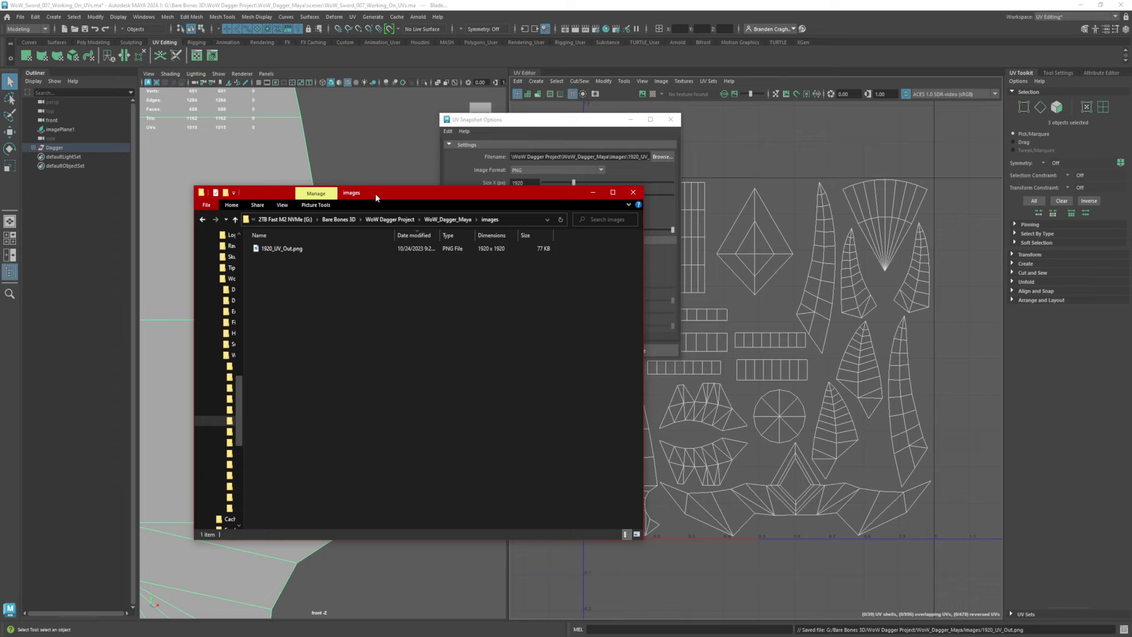
pyautogui.moveTo(375, 193); pyautogui.dragTo(294, 195)
pyautogui.click(80, 217)
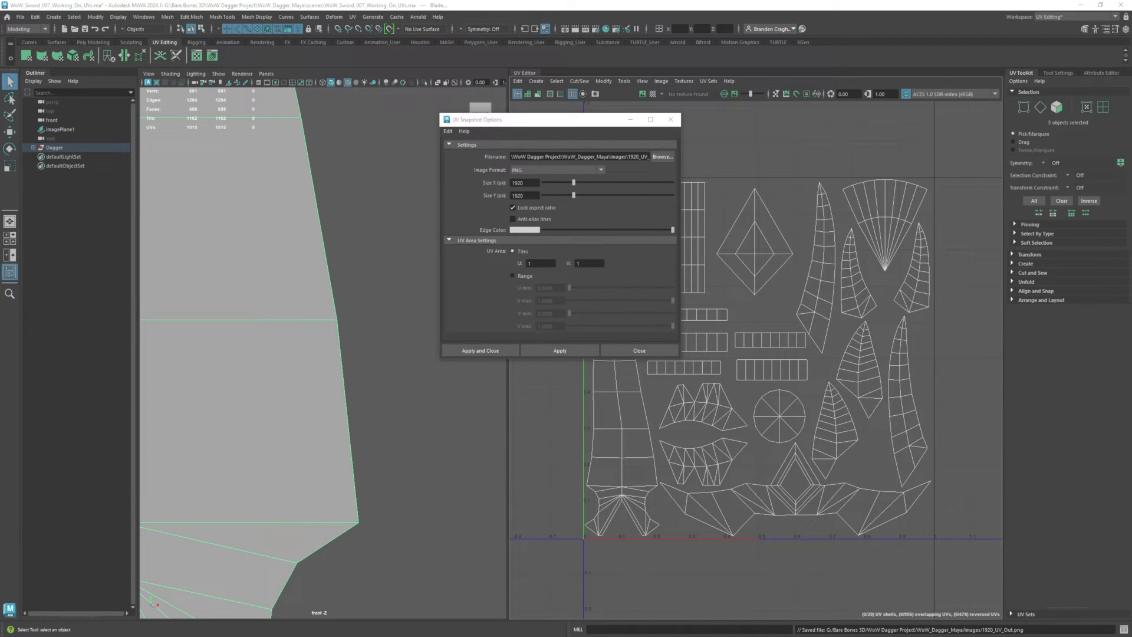
pyautogui.click(593, 599)
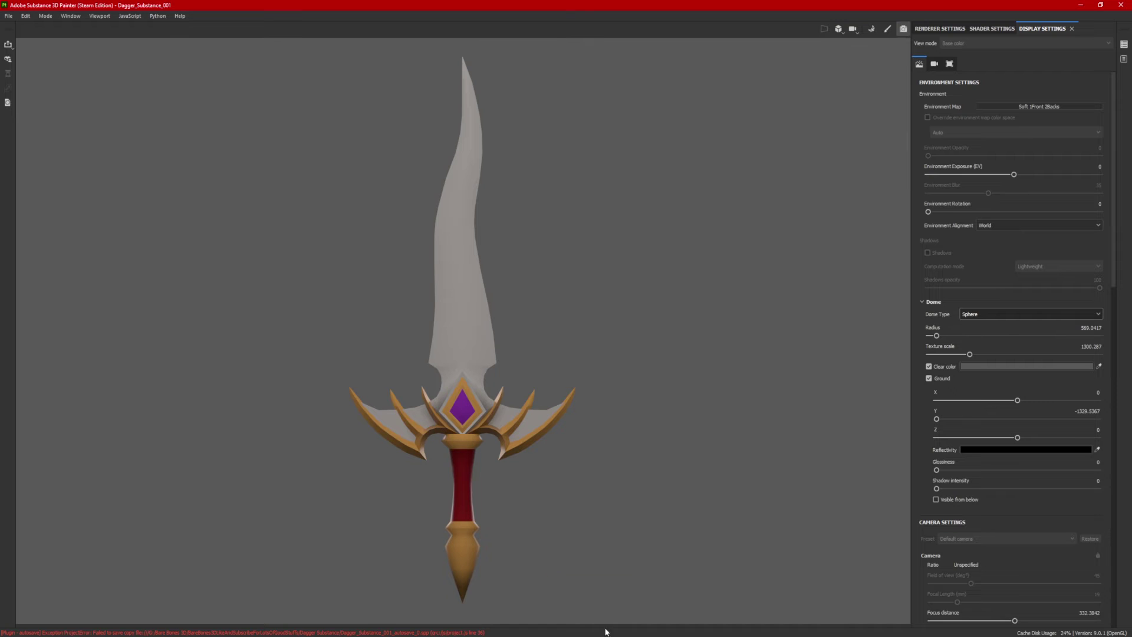
# Step: Switch to Painting mode and add a new Fill layer at the top of the layer stack
pyautogui.click(888, 30)
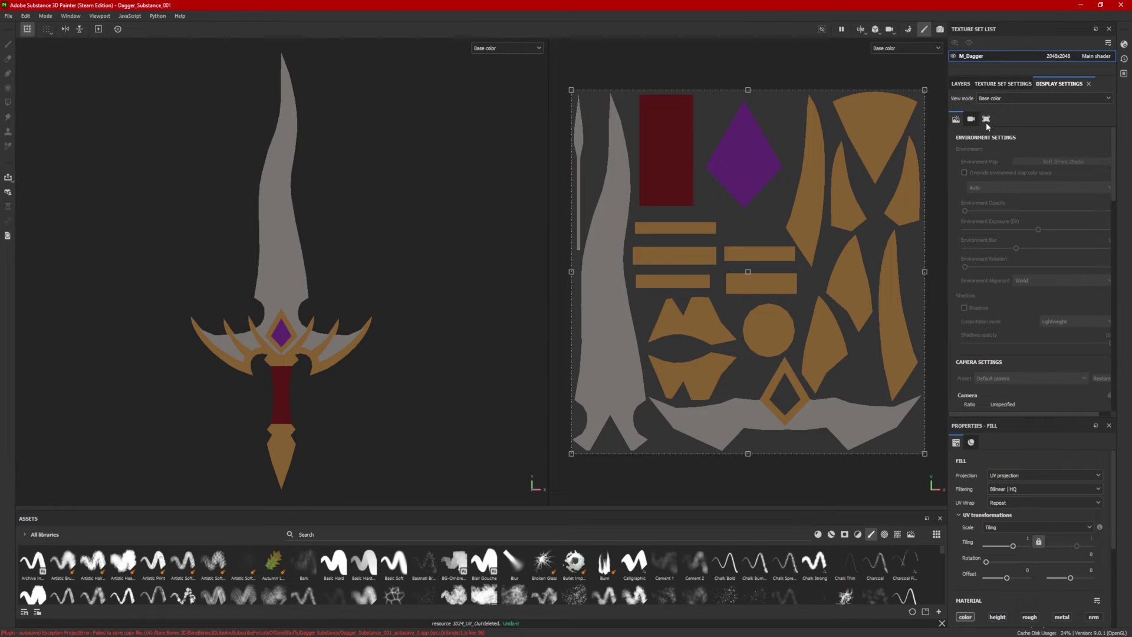
pyautogui.click(960, 84)
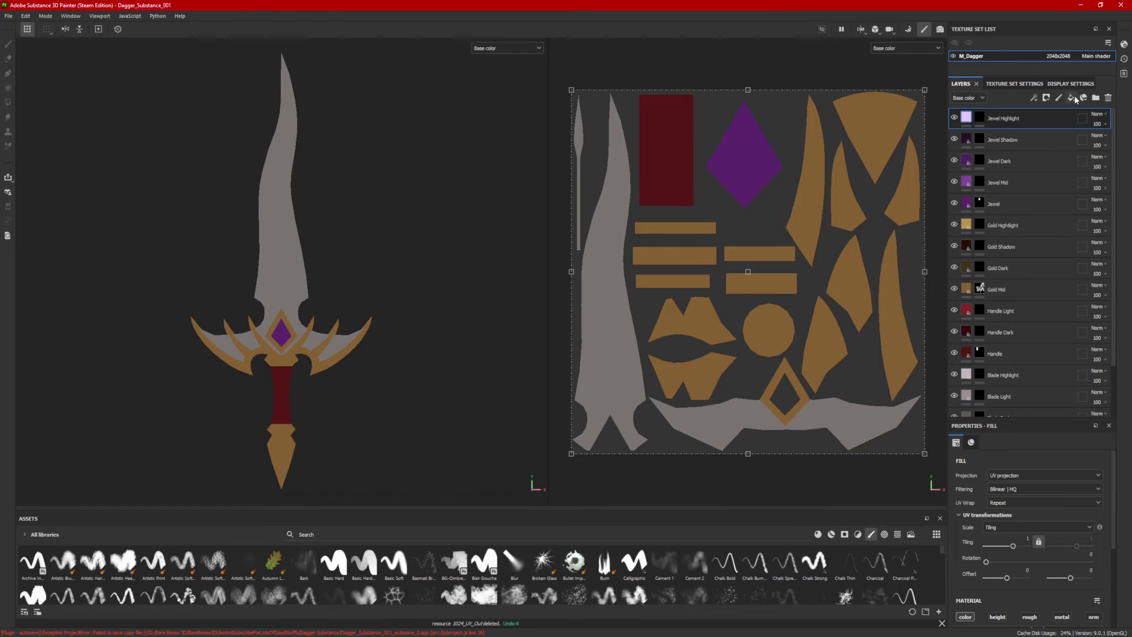
pyautogui.click(1071, 98)
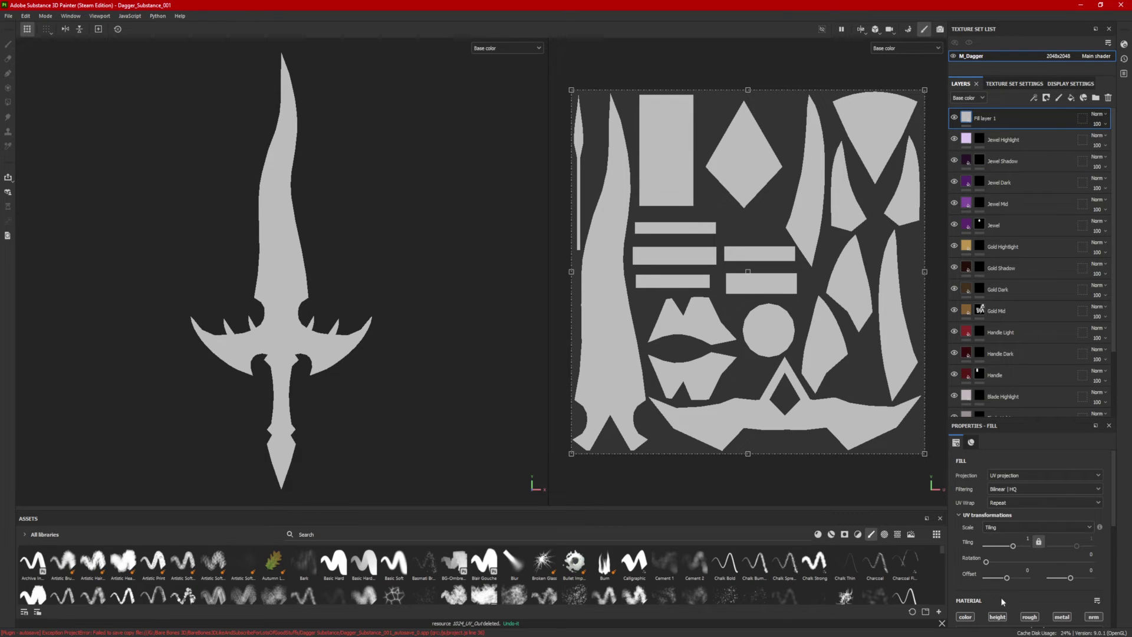
# Step: Disable the fill's height, roughness, metallic and normal channels, and open Import resources
pyautogui.scroll(-1, 1003, 554)
pyautogui.click(997, 562)
pyautogui.click(1029, 562)
pyautogui.click(1062, 562)
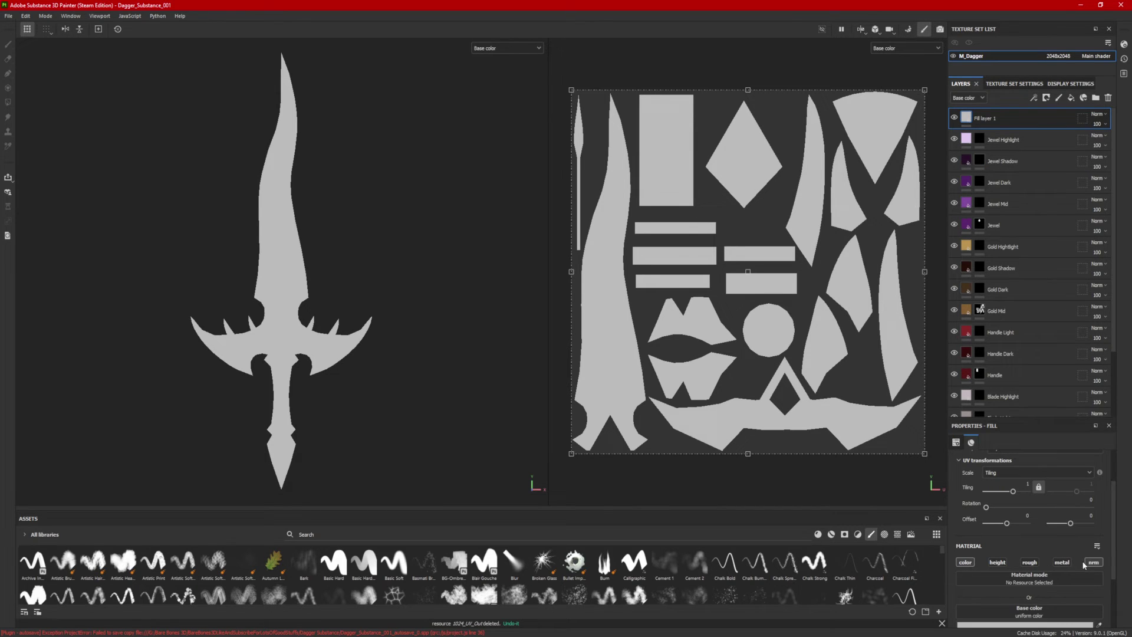
pyautogui.click(1094, 562)
pyautogui.scroll(-1, 1038, 527)
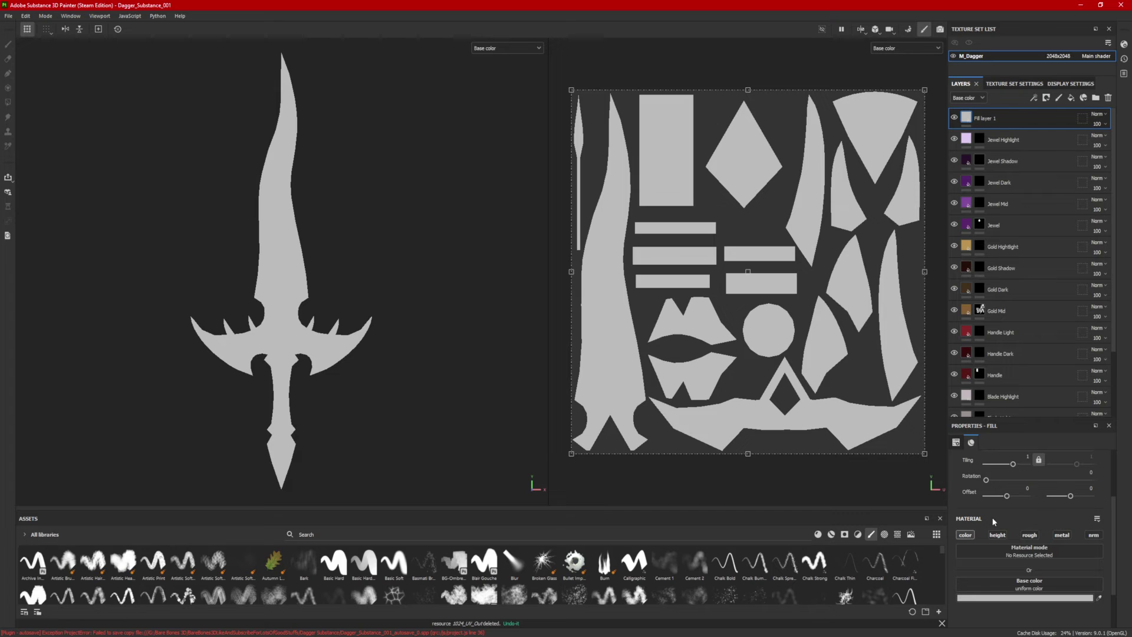
pyautogui.click(939, 612)
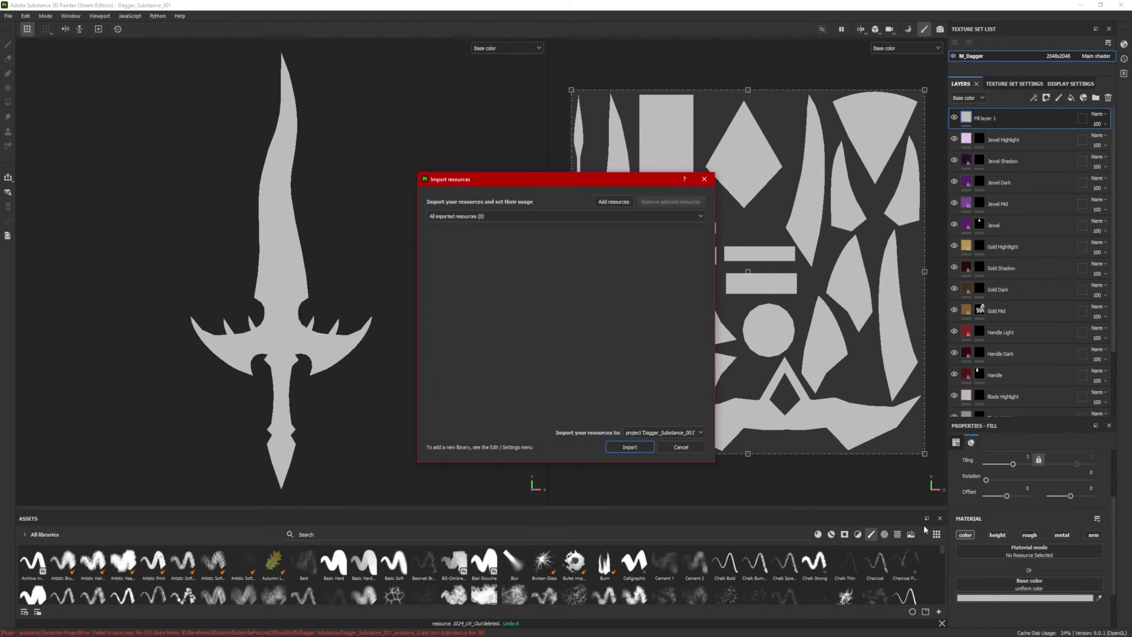
# Step: Add 1920_UV_Out.png from the pasted Maya images folder to the import list
pyautogui.click(614, 201)
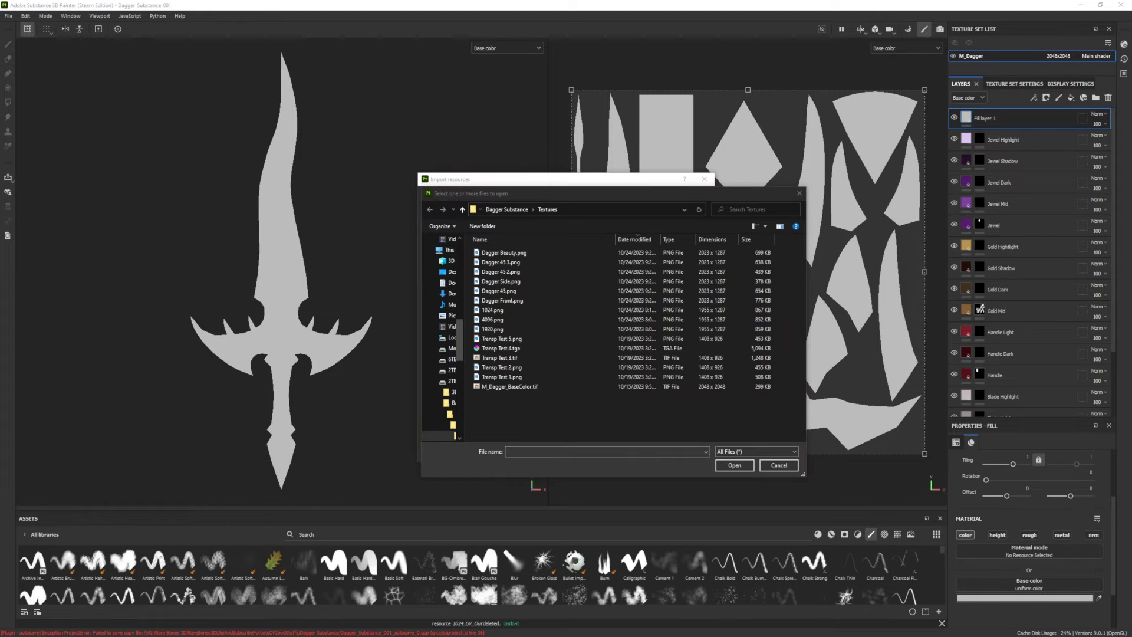
pyautogui.click(579, 211)
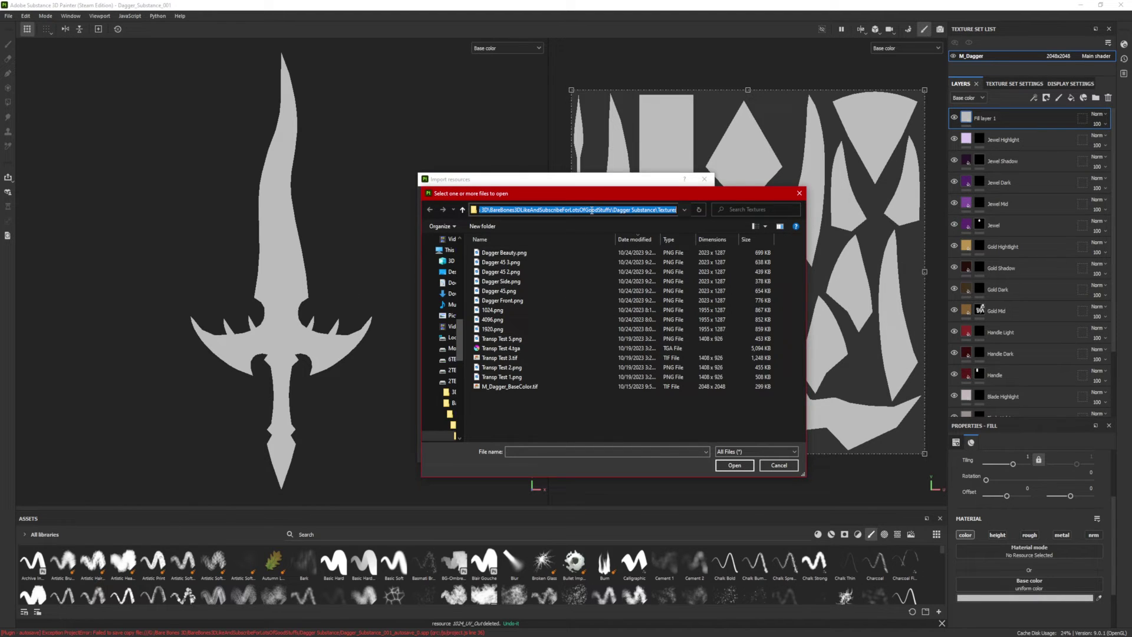
pyautogui.write('G:\\Bare Bones 3D\\WoW Dagger Project\\WoW_Dagger_Maya\\images')
pyautogui.press('Return')
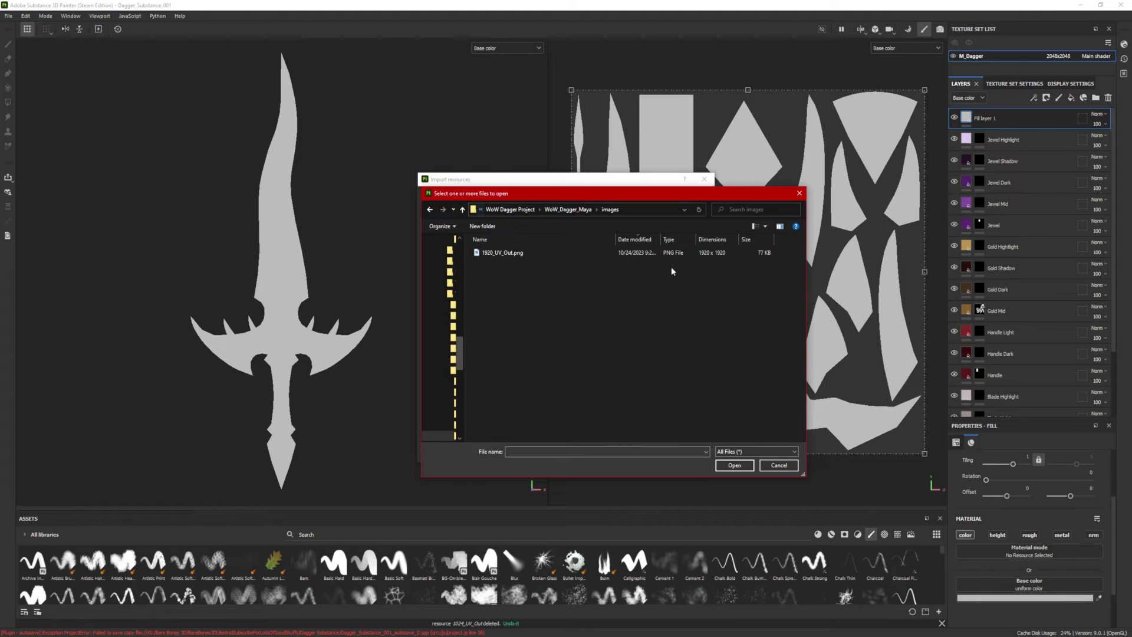
pyautogui.click(519, 255)
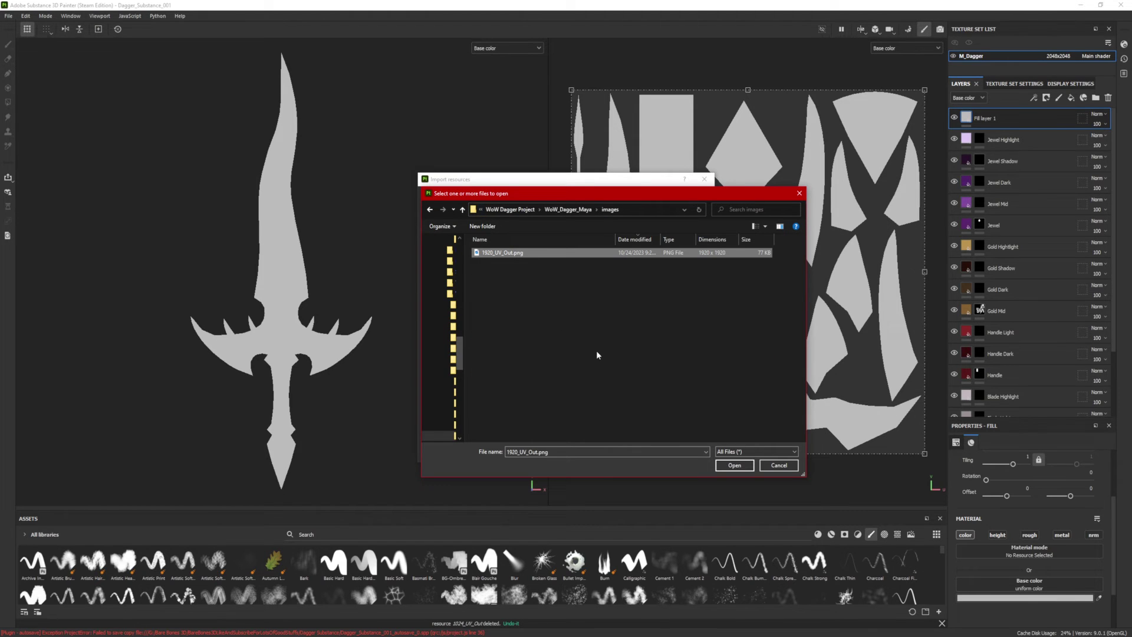
pyautogui.click(737, 465)
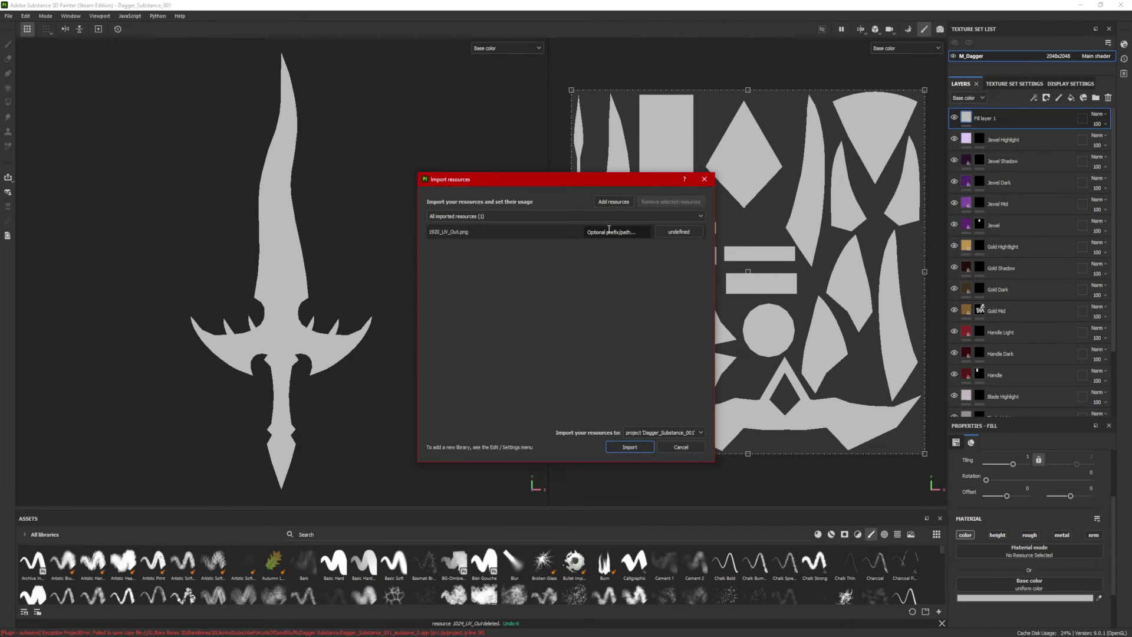
# Step: Import it as a texture into the Dagger_Substance_001 project
pyautogui.click(678, 232)
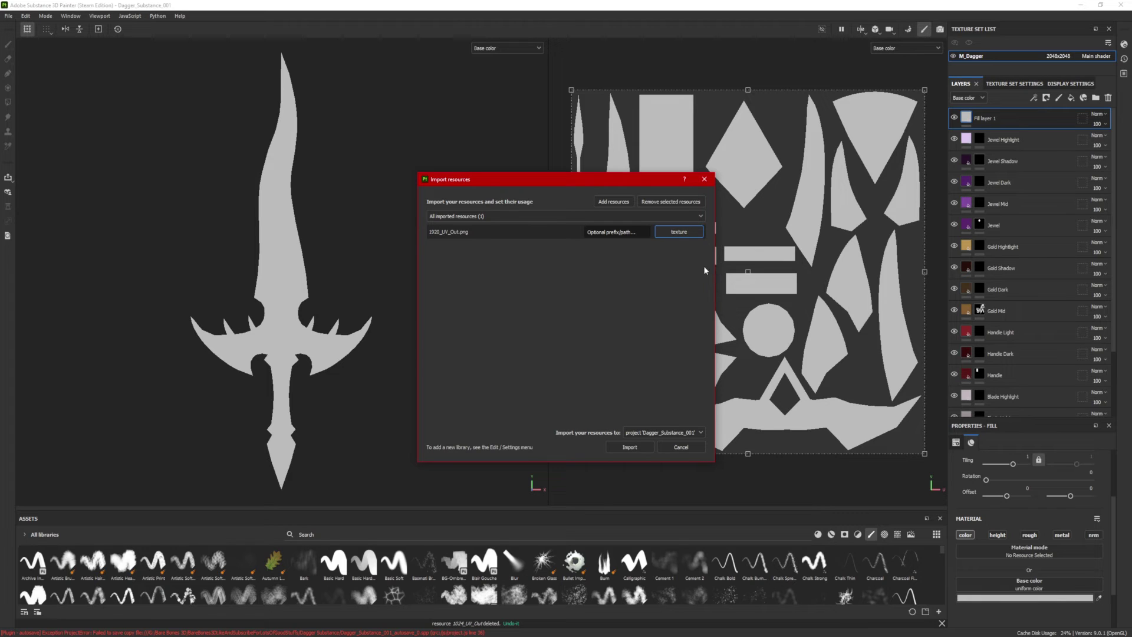
pyautogui.click(665, 433)
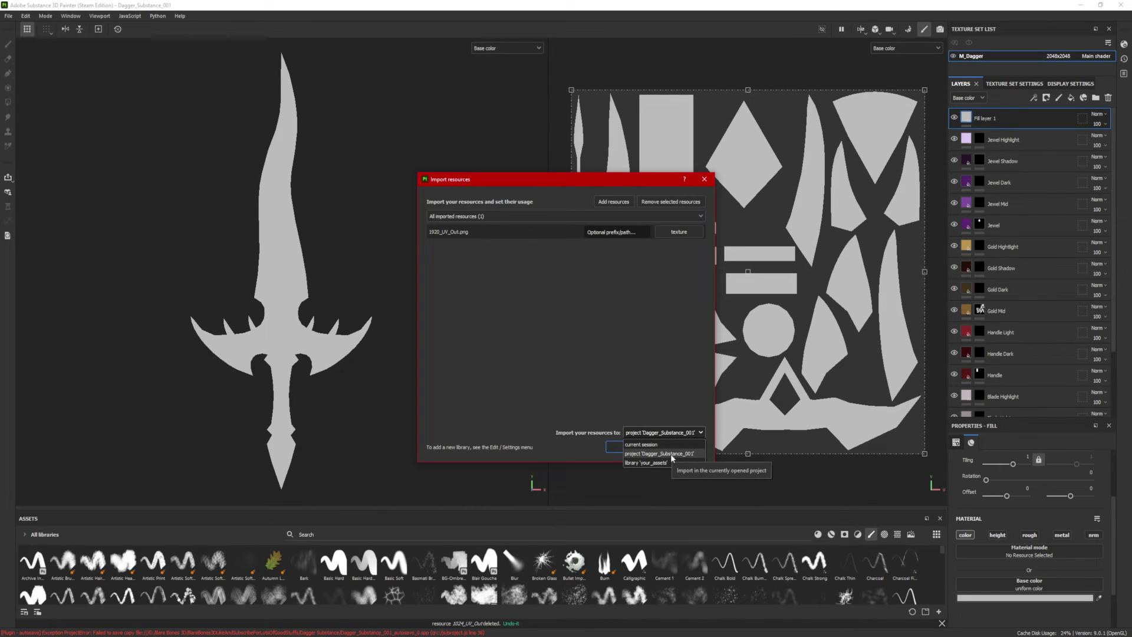
pyautogui.click(661, 454)
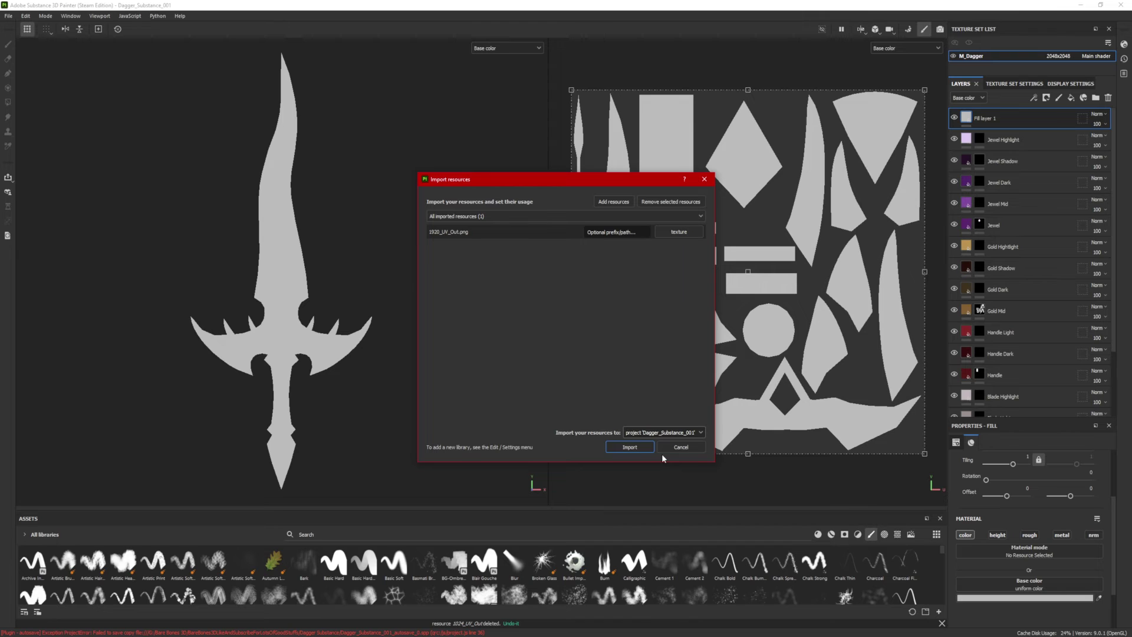
pyautogui.click(630, 447)
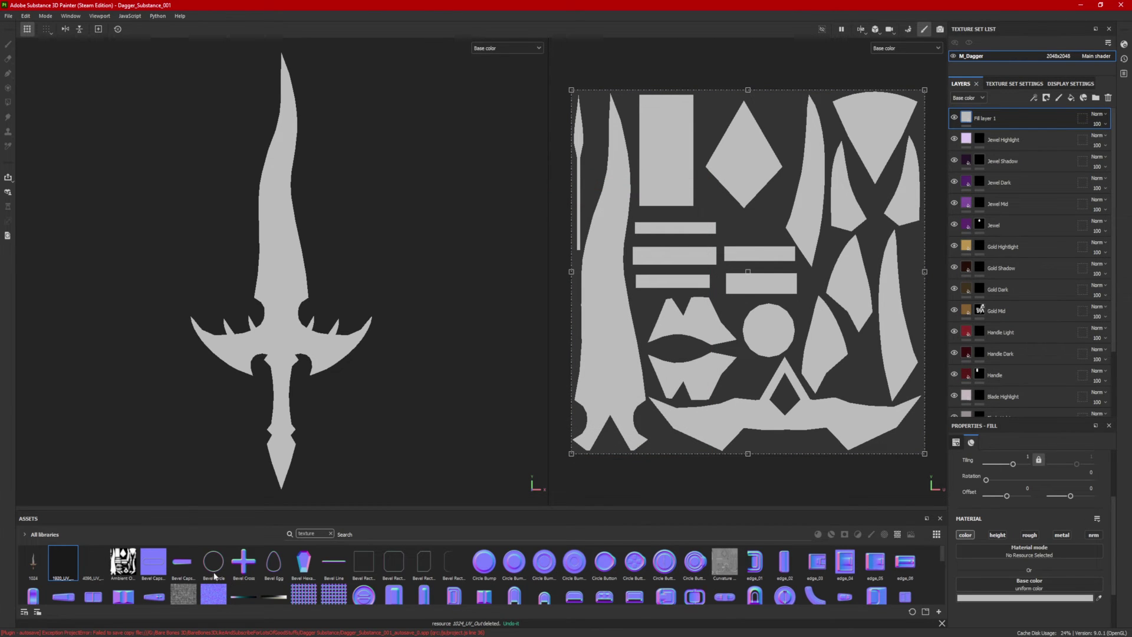
# Step: Use 1920_UV_Out as Fill layer 1's base colour, compare it on and off, and view the render
pyautogui.moveTo(61, 567); pyautogui.dragTo(1039, 588)
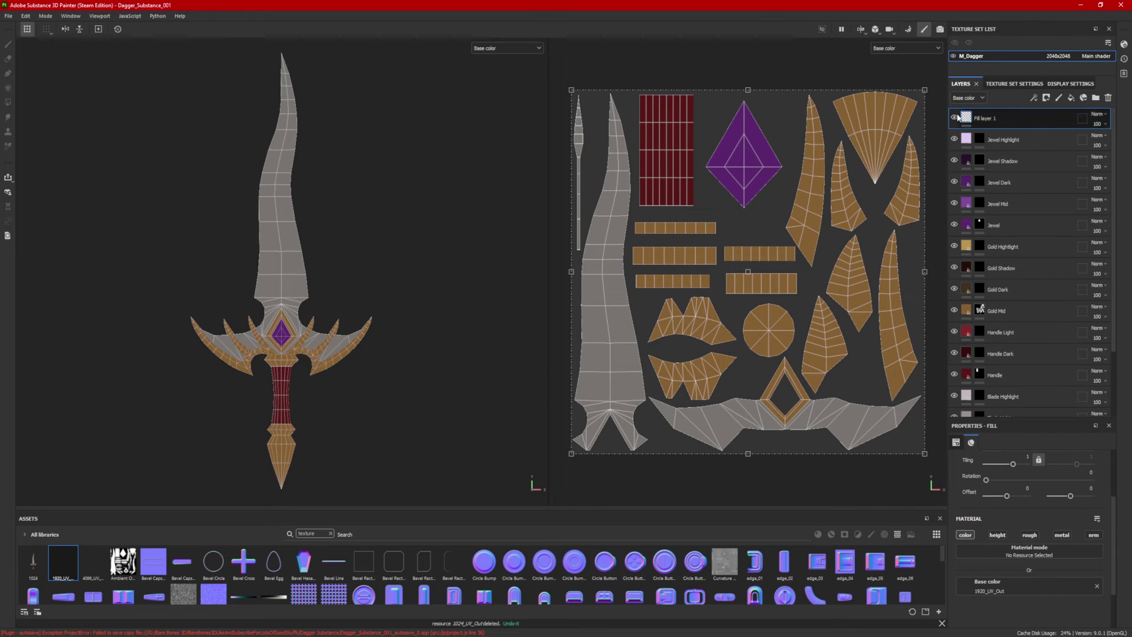
pyautogui.click(955, 117)
pyautogui.click(956, 117)
pyautogui.click(956, 118)
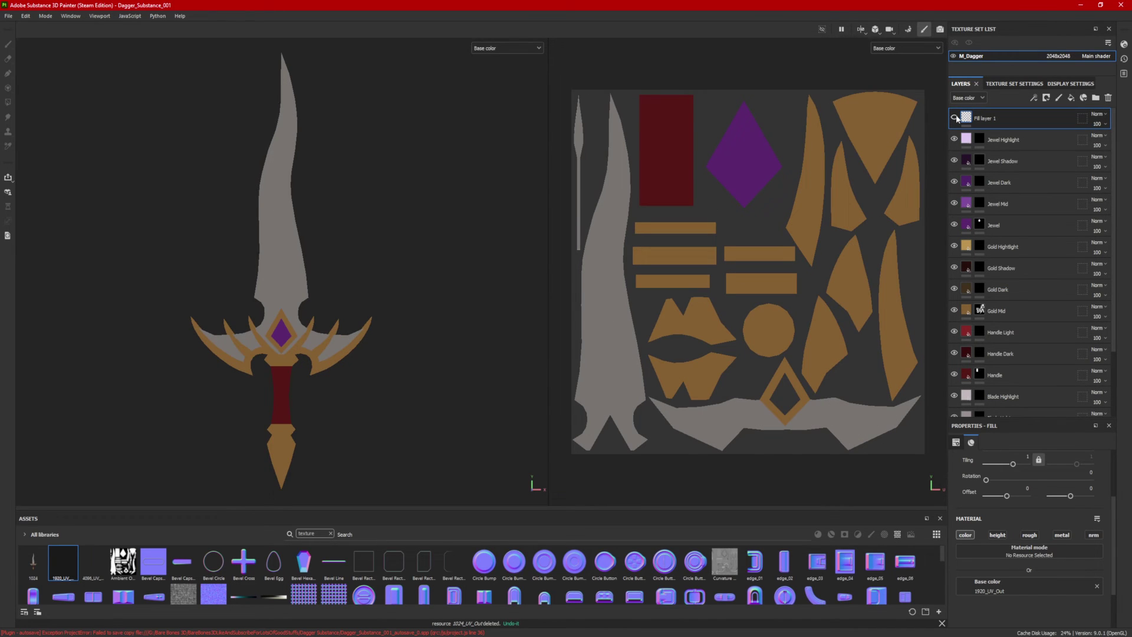
pyautogui.click(956, 117)
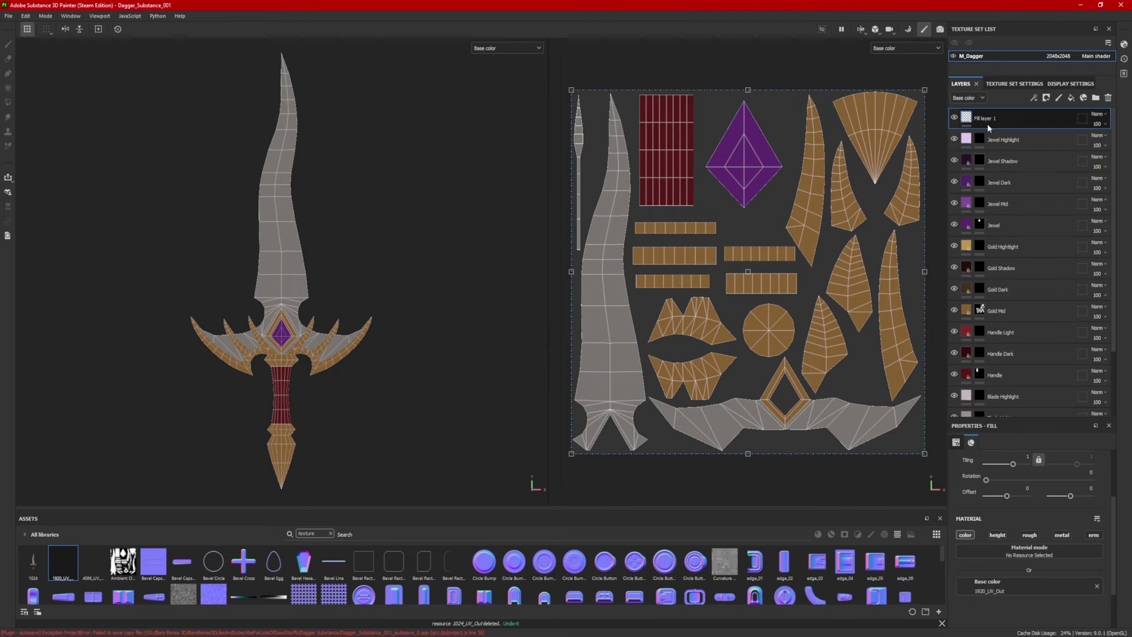
pyautogui.click(941, 30)
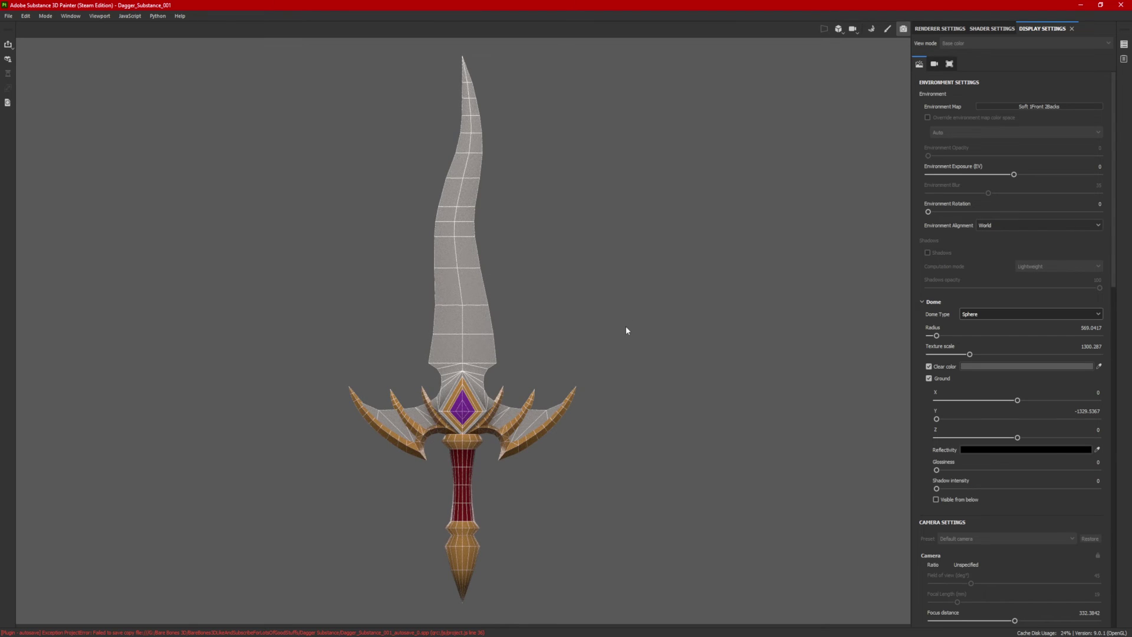
# Step: Orbit the dagger back to a front view and start an Iray render
pyautogui.keyDown('alt'); pyautogui.moveTo(626, 330); pyautogui.dragTo(521, 322); pyautogui.keyUp('alt')
pyautogui.keyDown('alt'); pyautogui.moveTo(556, 328); pyautogui.dragTo(664, 328); pyautogui.keyUp('alt')
pyautogui.click(940, 29)
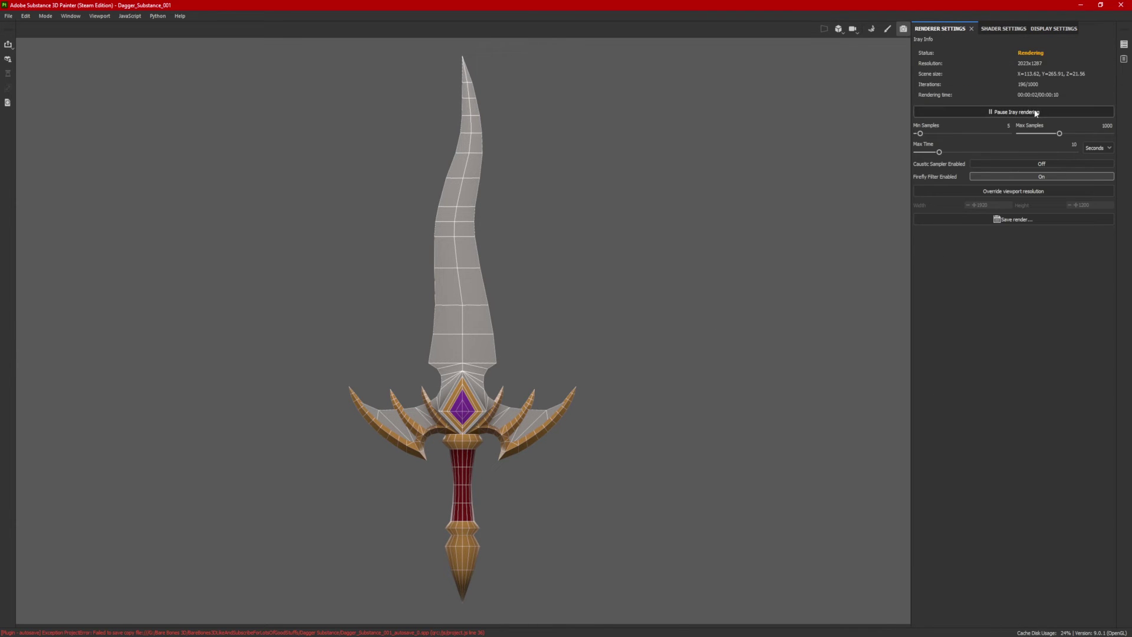
# Step: Save the finished Iray render as the PNG 'Dagger Wire' in the Textures folder
pyautogui.click(1021, 220)
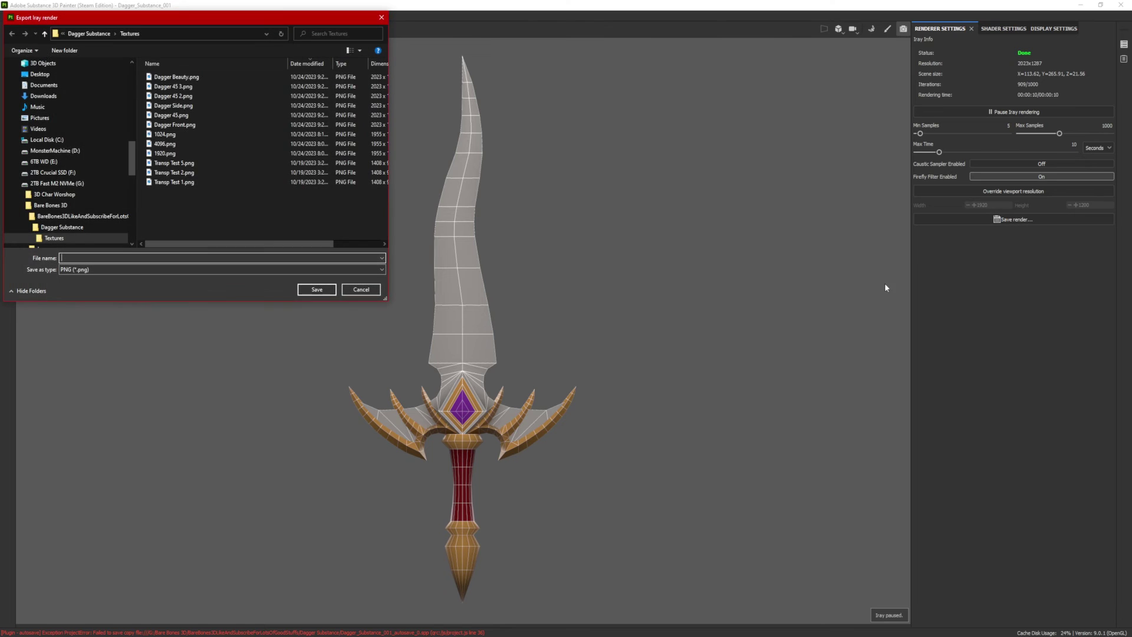
pyautogui.moveTo(239, 22); pyautogui.dragTo(467, 79)
pyautogui.write('Dagger Wire')
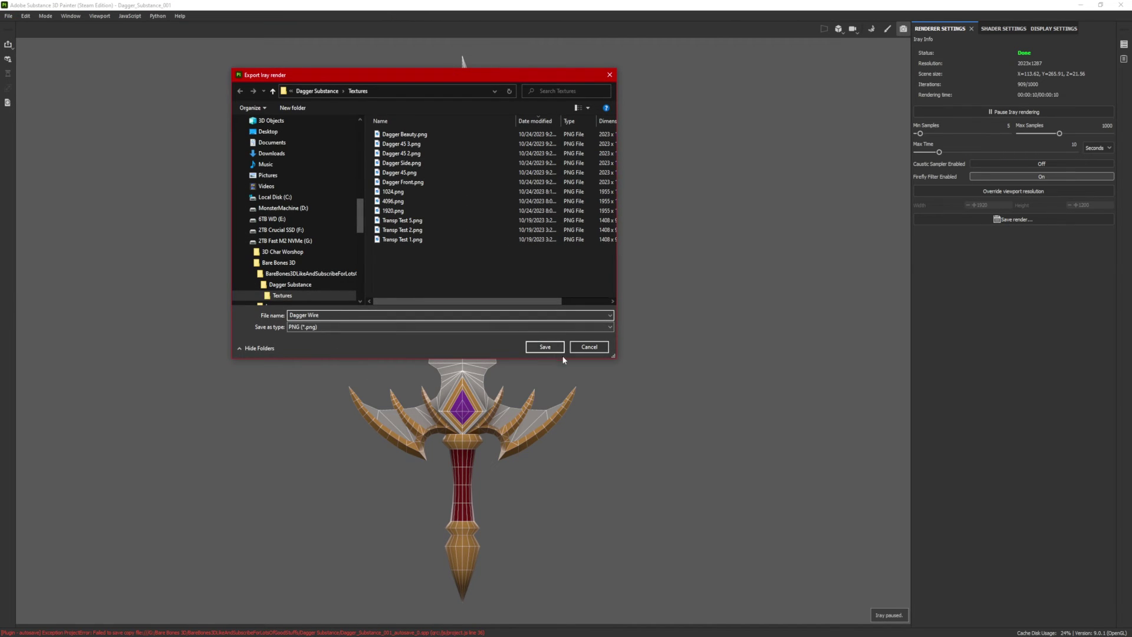
pyautogui.click(549, 348)
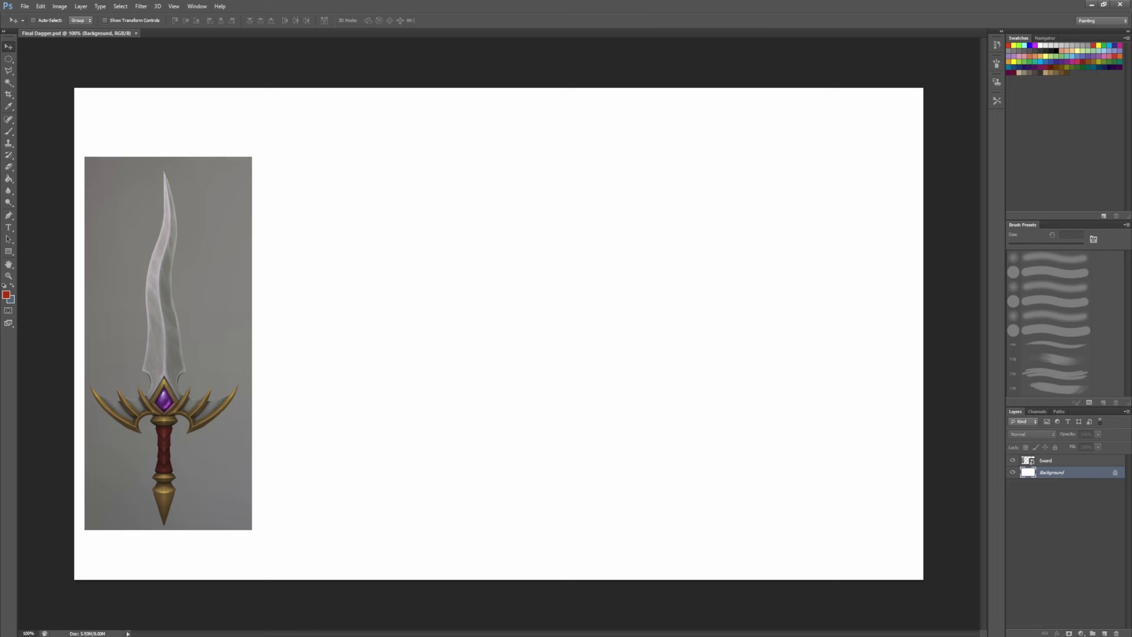
# Step: Place the wireframe and other dagger renders, setting the wireframe dagger left of centre
pyautogui.moveTo(519, 354); pyautogui.dragTo(513, 345)
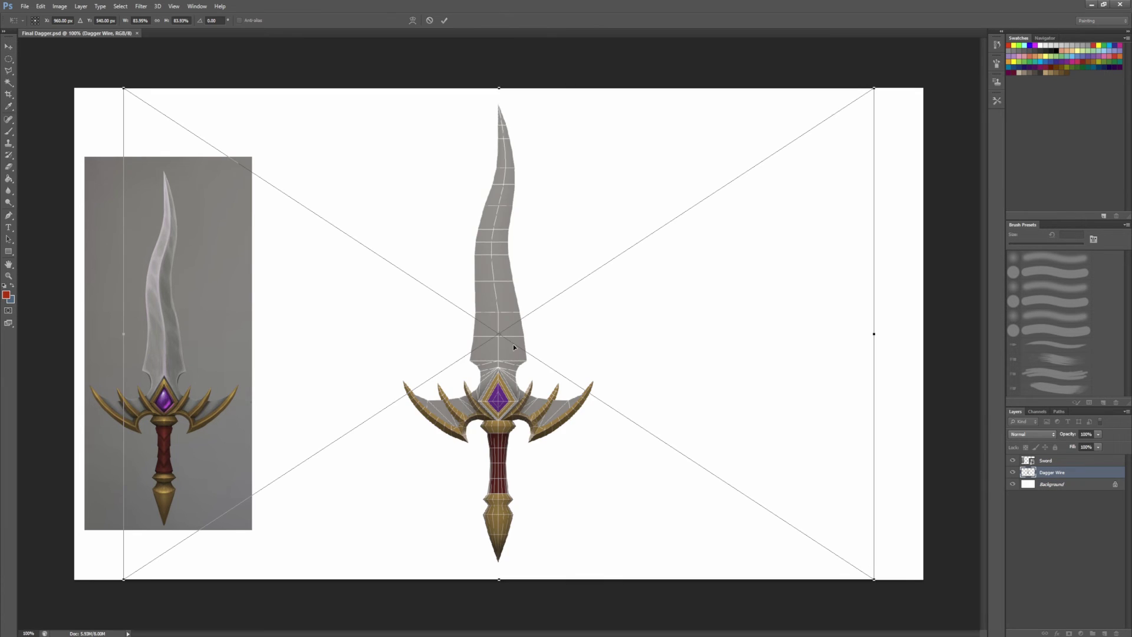
pyautogui.press('Return')
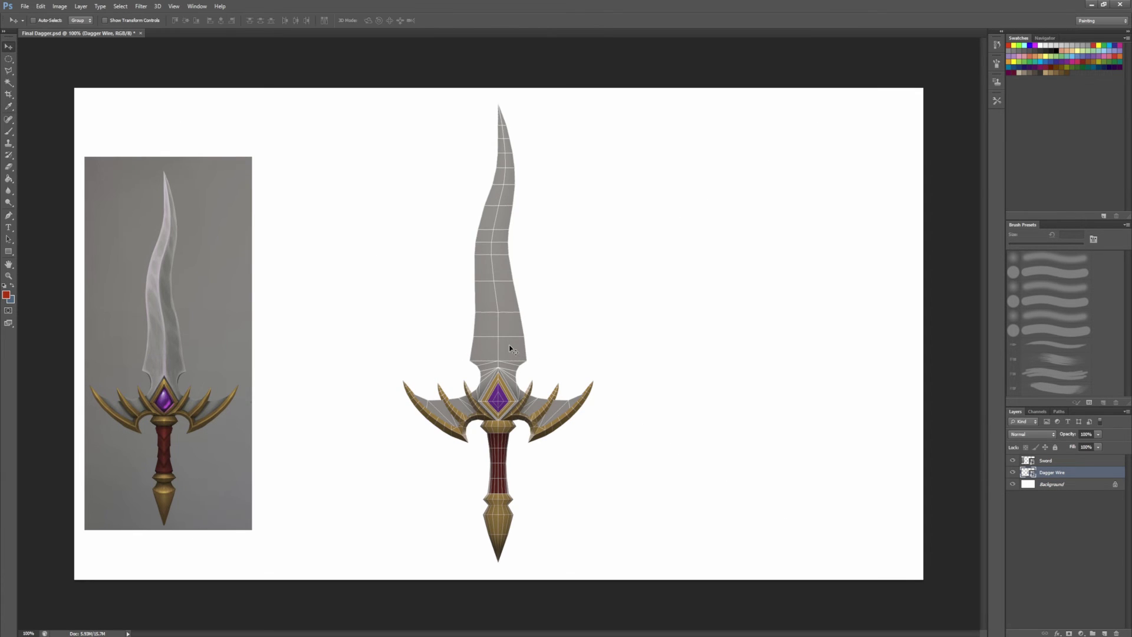
pyautogui.moveTo(502, 346); pyautogui.dragTo(357, 345)
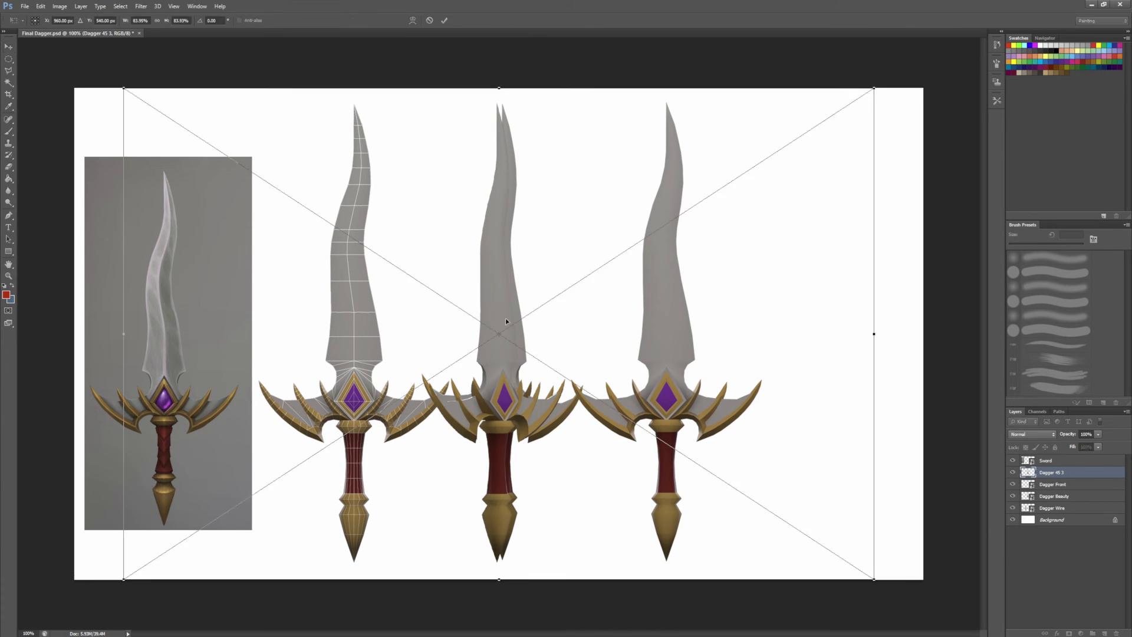
pyautogui.press('Return')
pyautogui.press('Return')
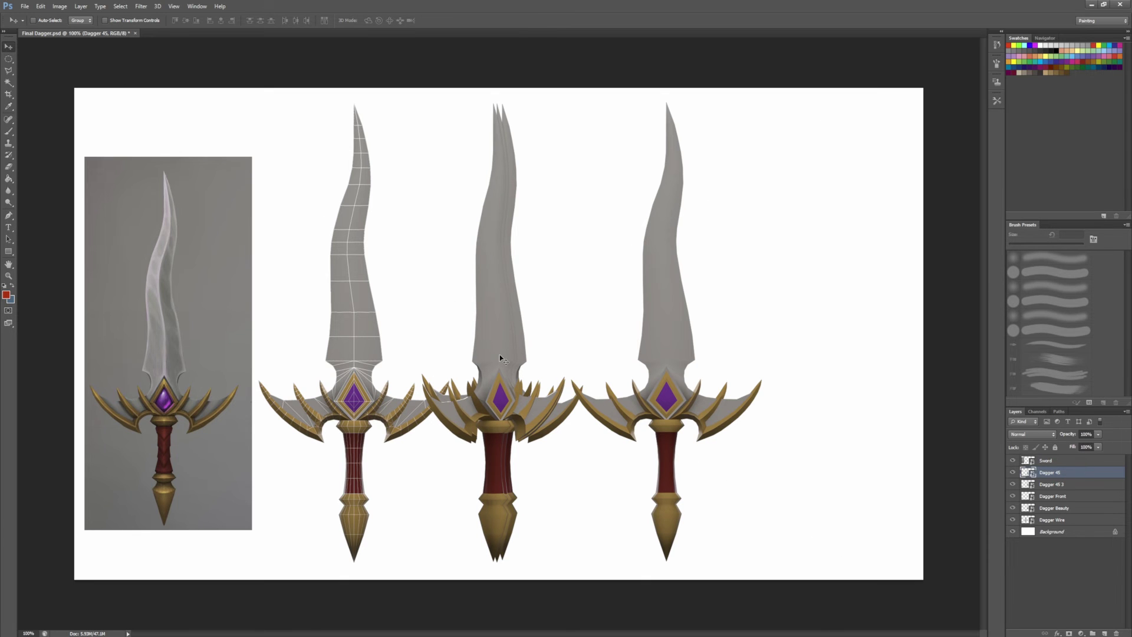
# Step: Move the 45-degree dagger right, duplicate it into a gap, and nudge the wireframe left
pyautogui.moveTo(497, 354); pyautogui.dragTo(837, 358)
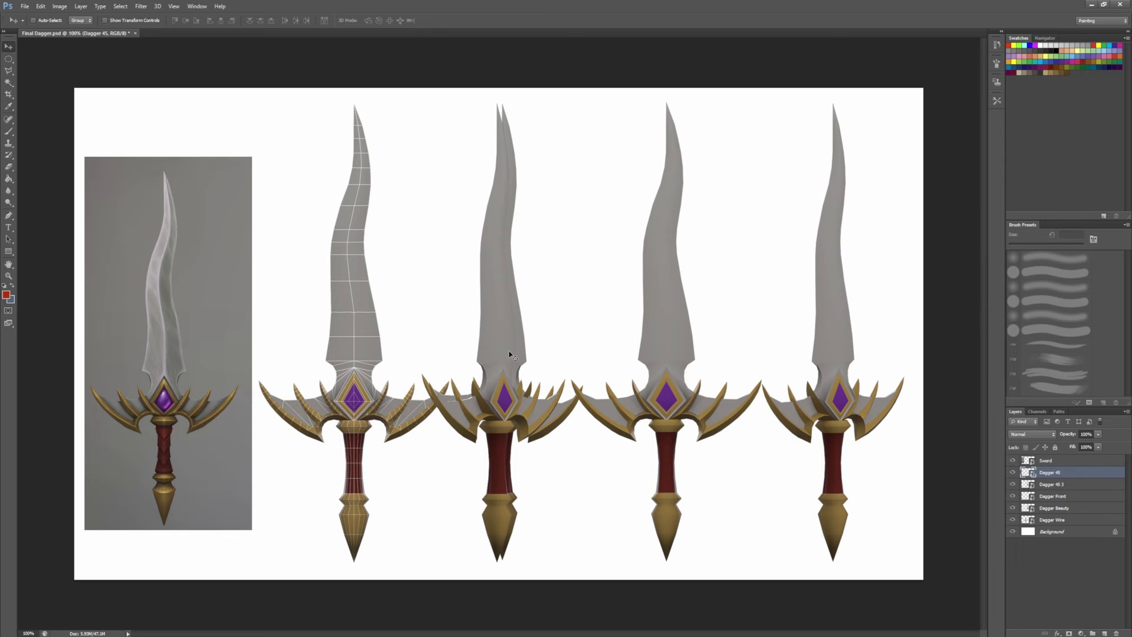
pyautogui.keyDown('alt'); pyautogui.moveTo(498, 345); pyautogui.dragTo(434, 343); pyautogui.keyUp('alt')
pyautogui.keyDown('ctrl'); pyautogui.moveTo(359, 344); pyautogui.dragTo(352, 340); pyautogui.keyUp('ctrl')
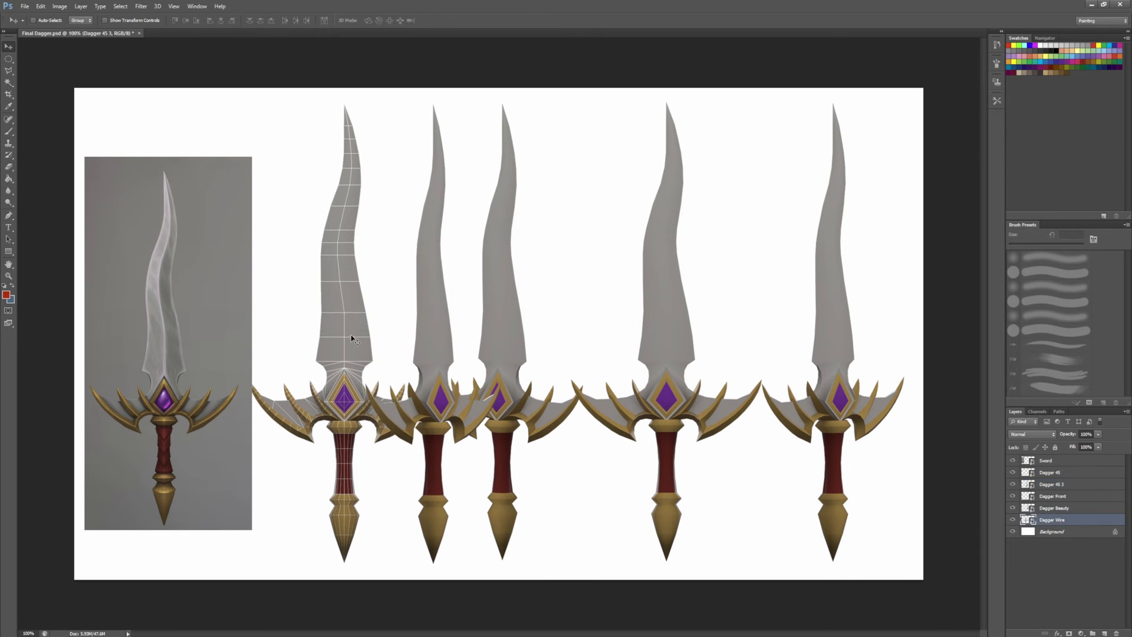
# Step: Set the foreground colour to mid grey and add a new empty layer
pyautogui.click(7, 296)
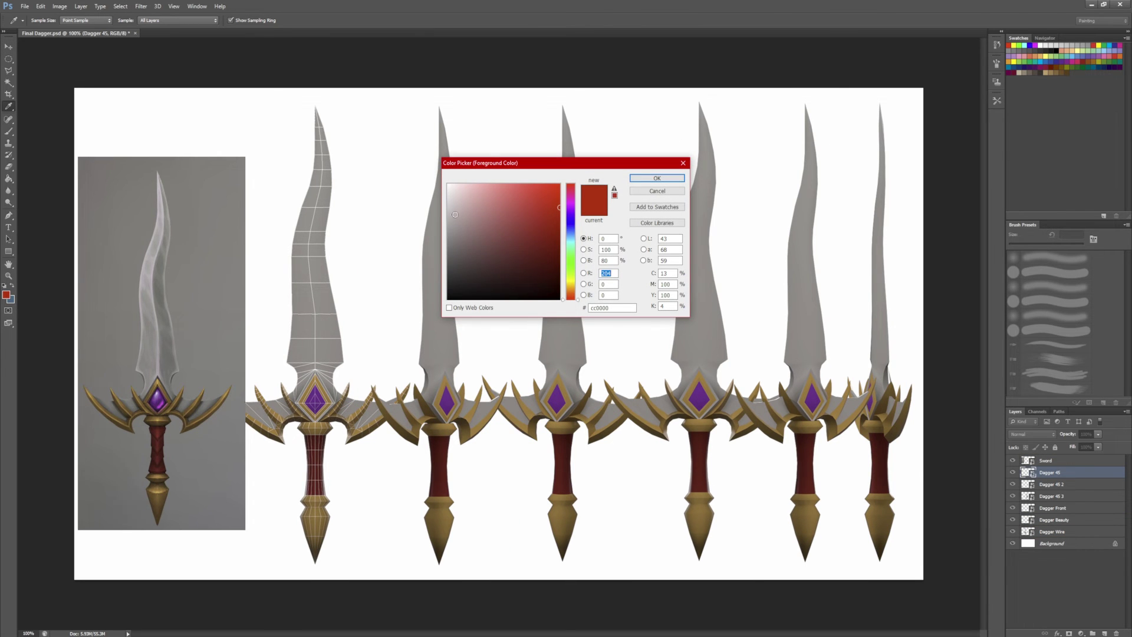
pyautogui.moveTo(455, 214)
pyautogui.mouseDown()
pyautogui.moveTo(444, 208)
pyautogui.moveTo(441, 229)
pyautogui.mouseUp()
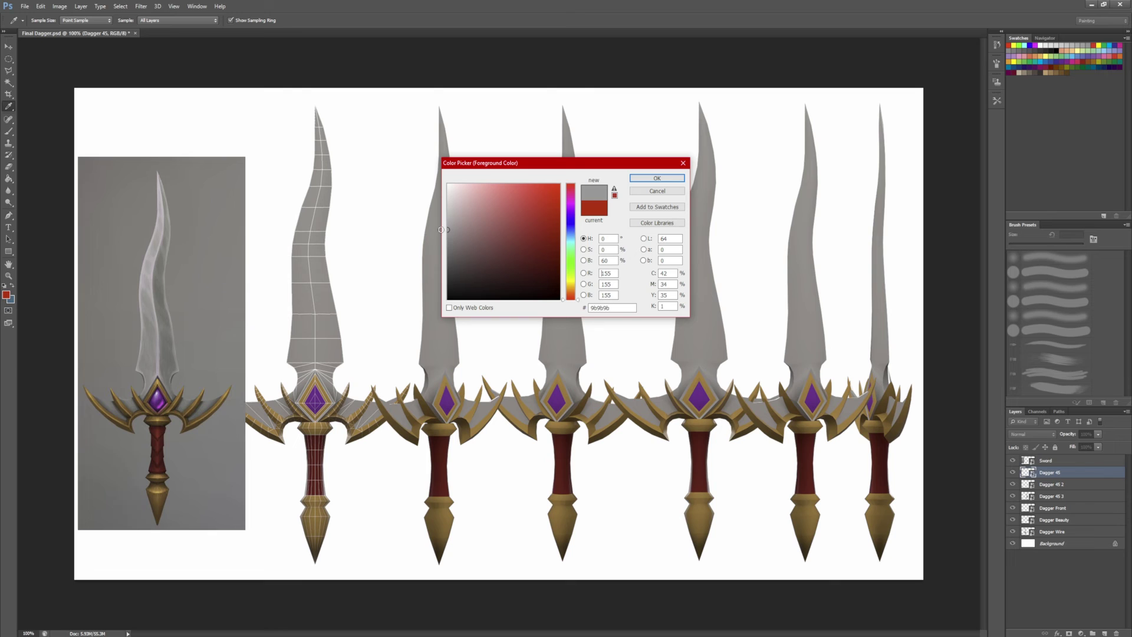
pyautogui.press('Return')
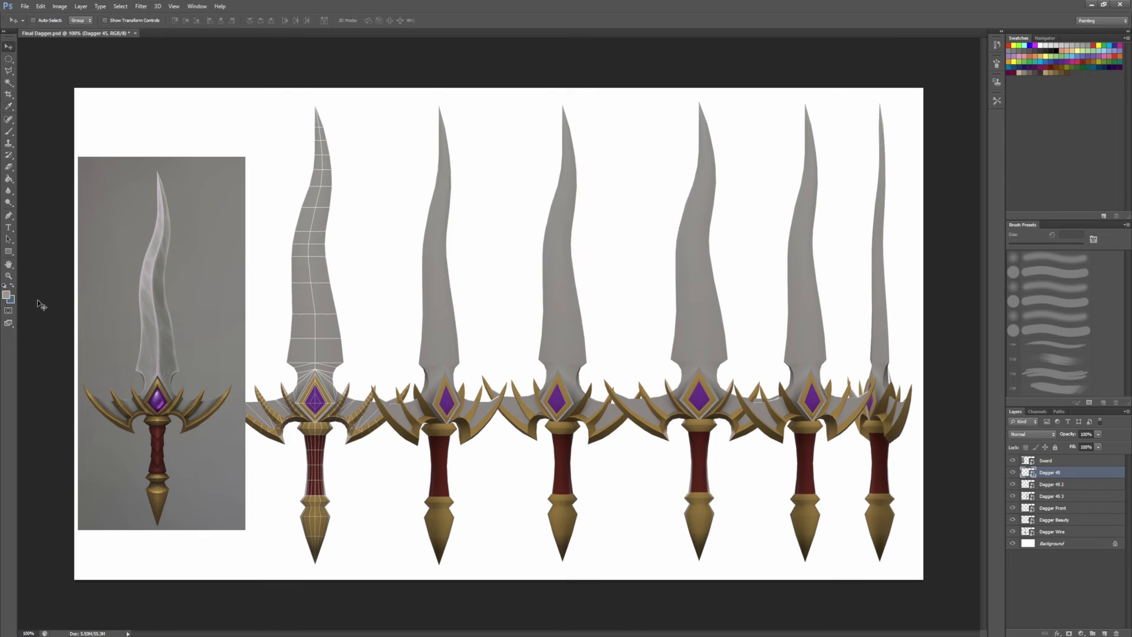
pyautogui.click(10, 300)
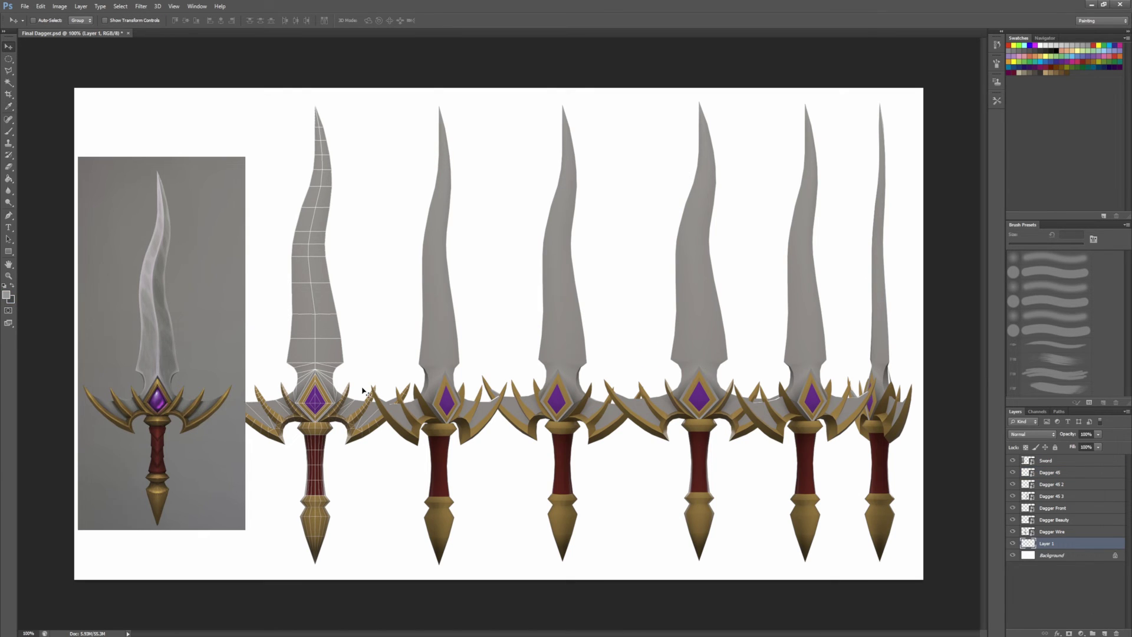
# Step: Test several grey gradients with the Gradient Tool on the new layer, undoing each one
pyautogui.click(8, 179)
pyautogui.click(48, 178)
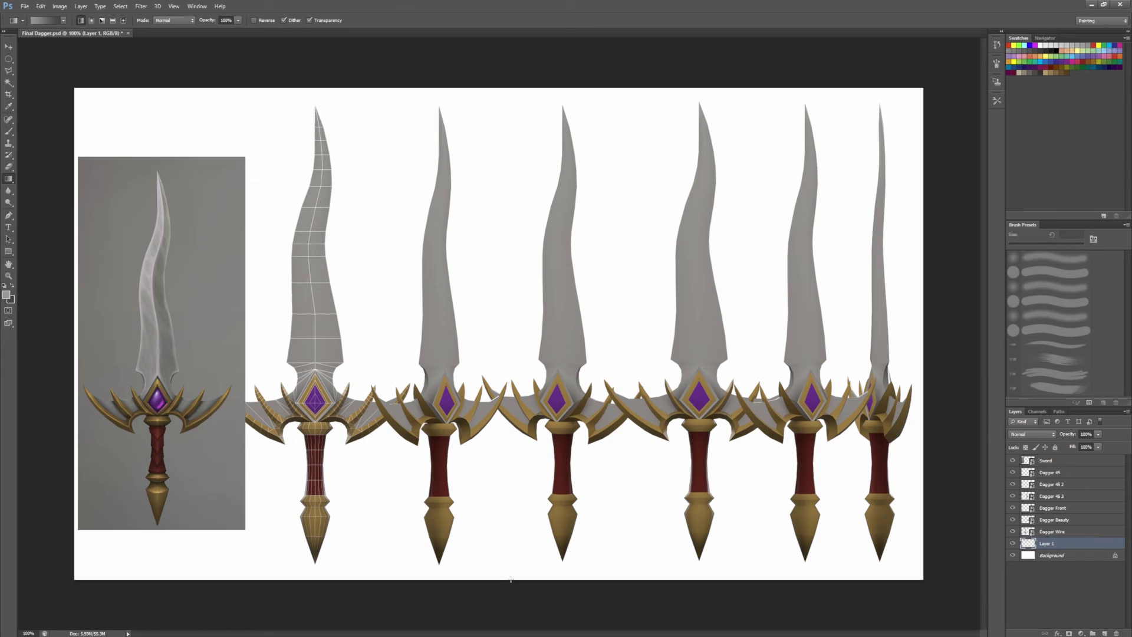
pyautogui.moveTo(510, 581); pyautogui.dragTo(509, 338)
pyautogui.hotkey('ctrl', 'z')
pyautogui.moveTo(496, 93); pyautogui.dragTo(504, 384)
pyautogui.hotkey('ctrl', 'z')
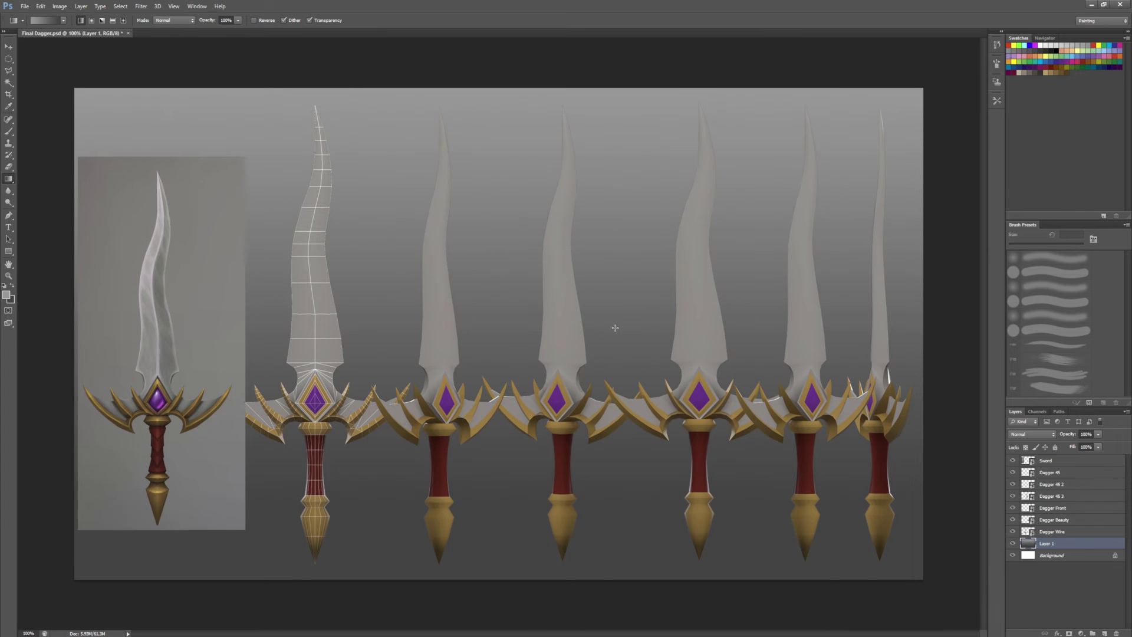
pyautogui.hotkey('ctrl', 'z')
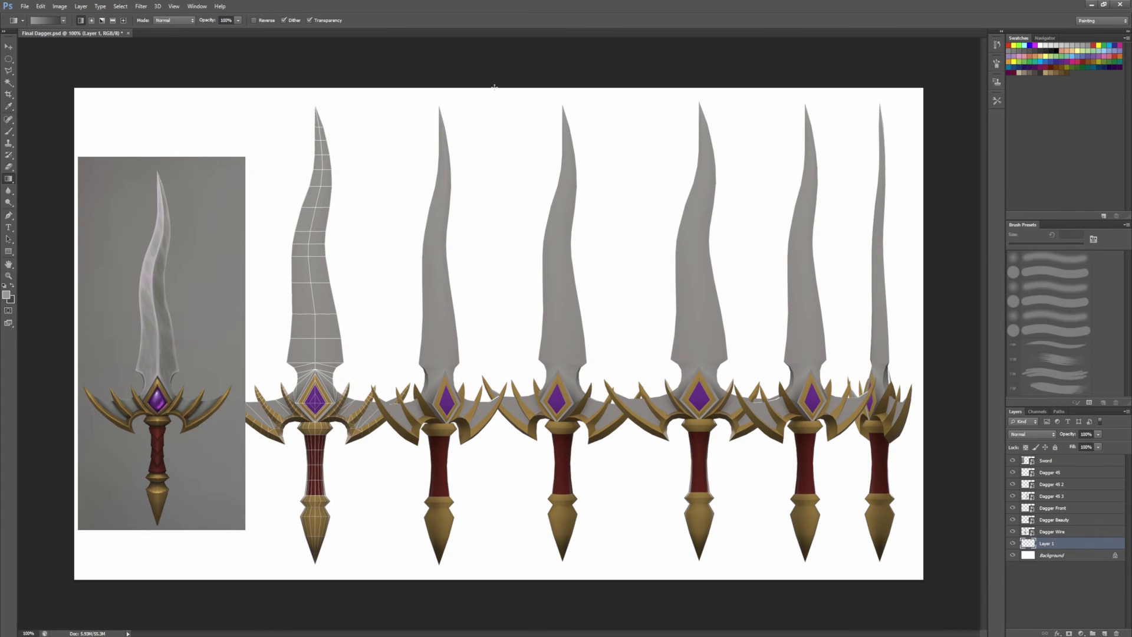
pyautogui.moveTo(494, 87); pyautogui.dragTo(494, 531)
pyautogui.click(7, 296)
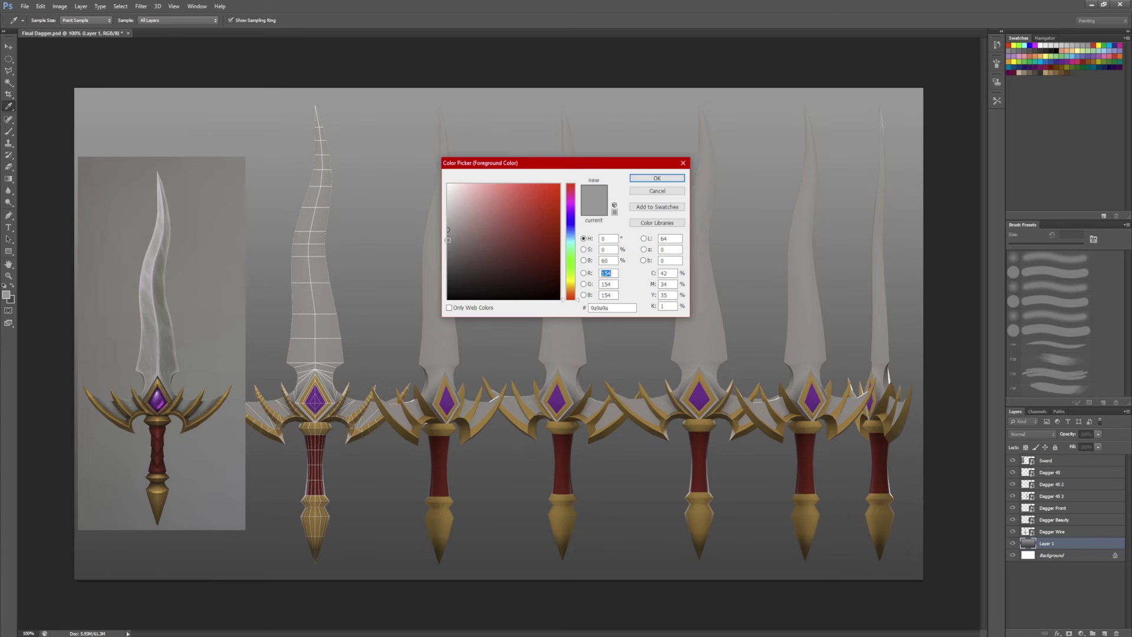
pyautogui.press('Escape')
pyautogui.hotkey('ctrl', 'z')
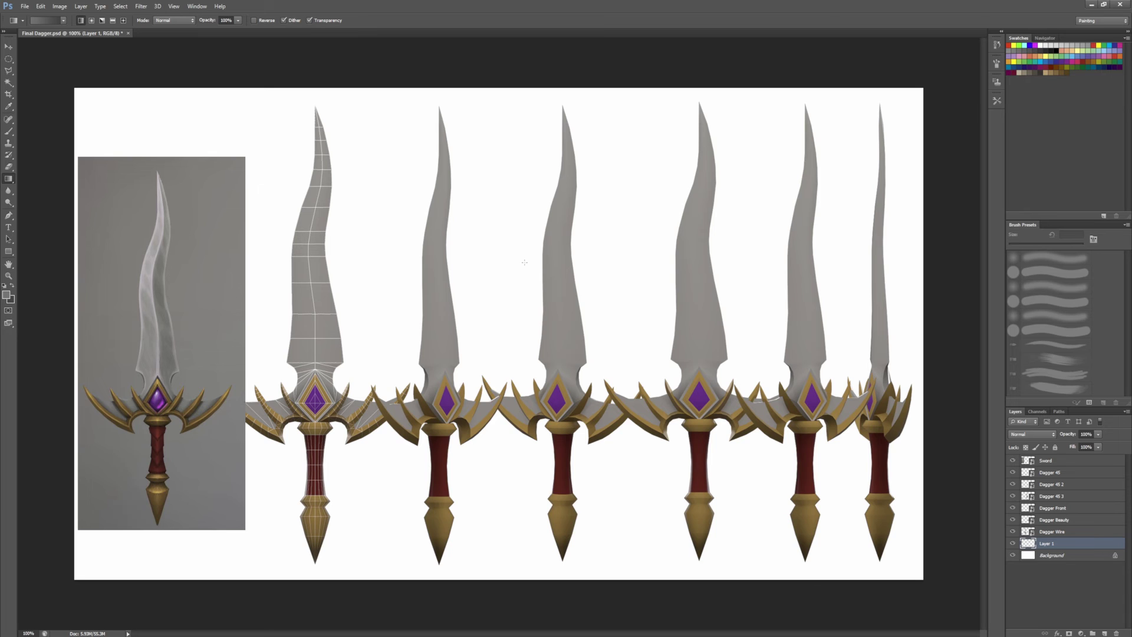
# Step: Fill Layer 1 with a top-to-bottom grey gradient and rearrange the daggers across the sheet
pyautogui.moveTo(522, 88); pyautogui.dragTo(521, 498)
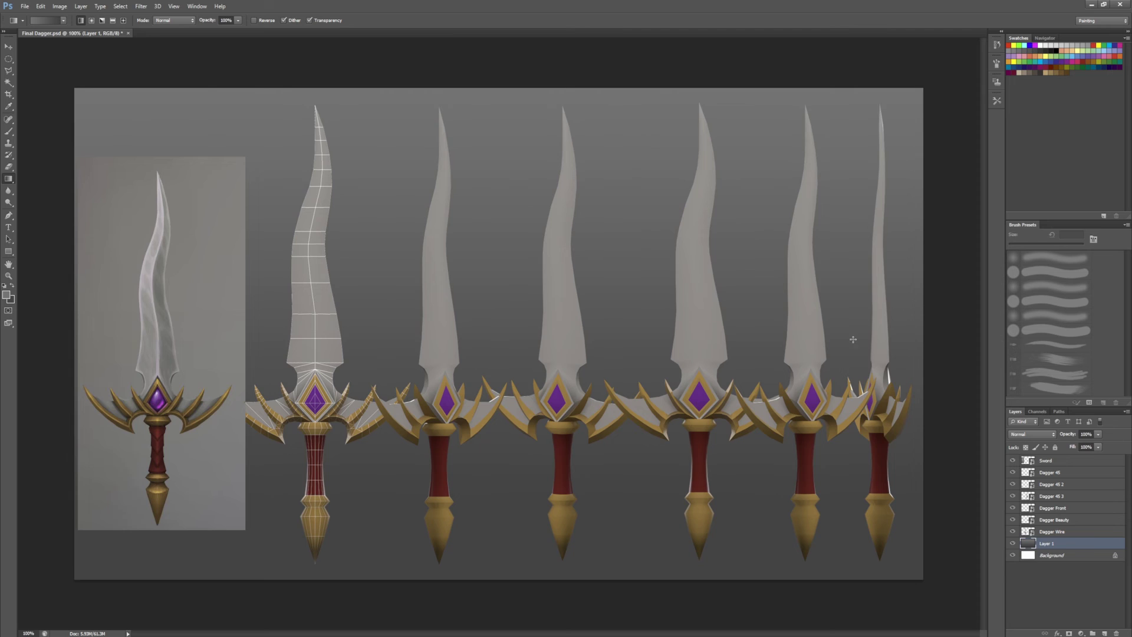
pyautogui.hotkey('ctrl', '-')
pyautogui.press('v')
pyautogui.moveTo(708, 322); pyautogui.dragTo(314, 385)
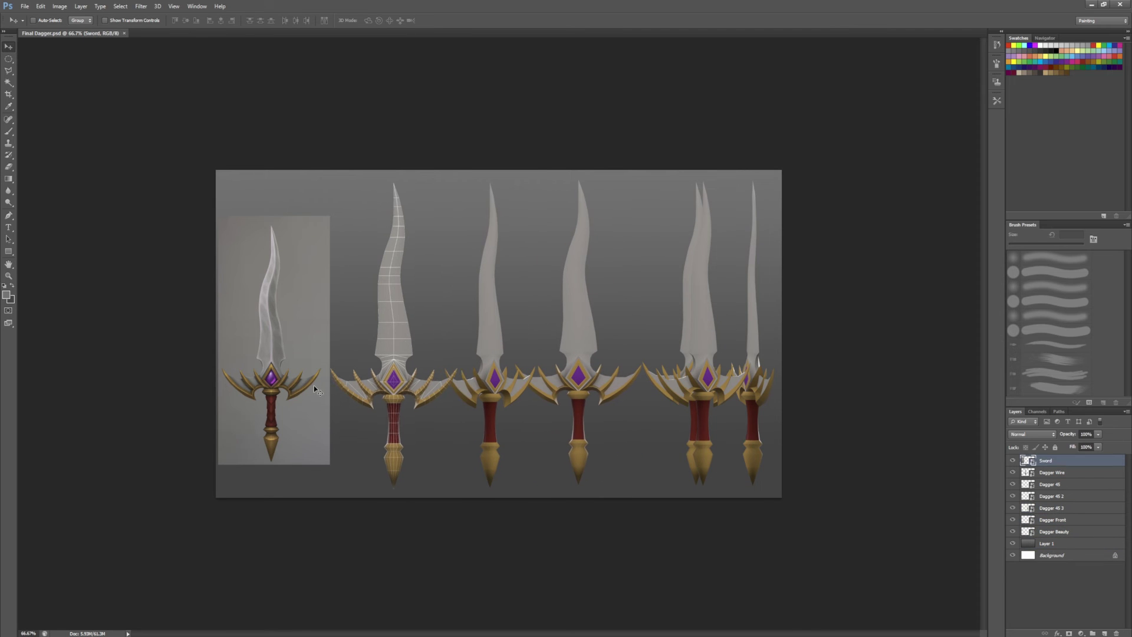
# Step: Scale the concept art panel down and move it up, shifting the wireframe dagger left
pyautogui.hotkey('ctrl', 't')
pyautogui.moveTo(330, 465); pyautogui.dragTo(297, 397)
pyautogui.moveTo(265, 307); pyautogui.dragTo(266, 265)
pyautogui.moveTo(298, 355); pyautogui.dragTo(291, 337)
pyautogui.press('Return')
pyautogui.hotkey('alt', '[')
pyautogui.moveTo(570, 338); pyautogui.dragTo(538, 319)
# Step: Scale the five dagger layers down together and move the row into place
pyautogui.keyDown('shift'); pyautogui.click(1054, 520); pyautogui.keyUp('shift')
pyautogui.hotkey('ctrl', 't')
pyautogui.moveTo(766, 476)
pyautogui.mouseDown()
pyautogui.moveTo(759, 458)
pyautogui.moveTo(745, 474)
pyautogui.mouseUp()
pyautogui.moveTo(637, 360); pyautogui.dragTo(656, 366)
pyautogui.press('Return')
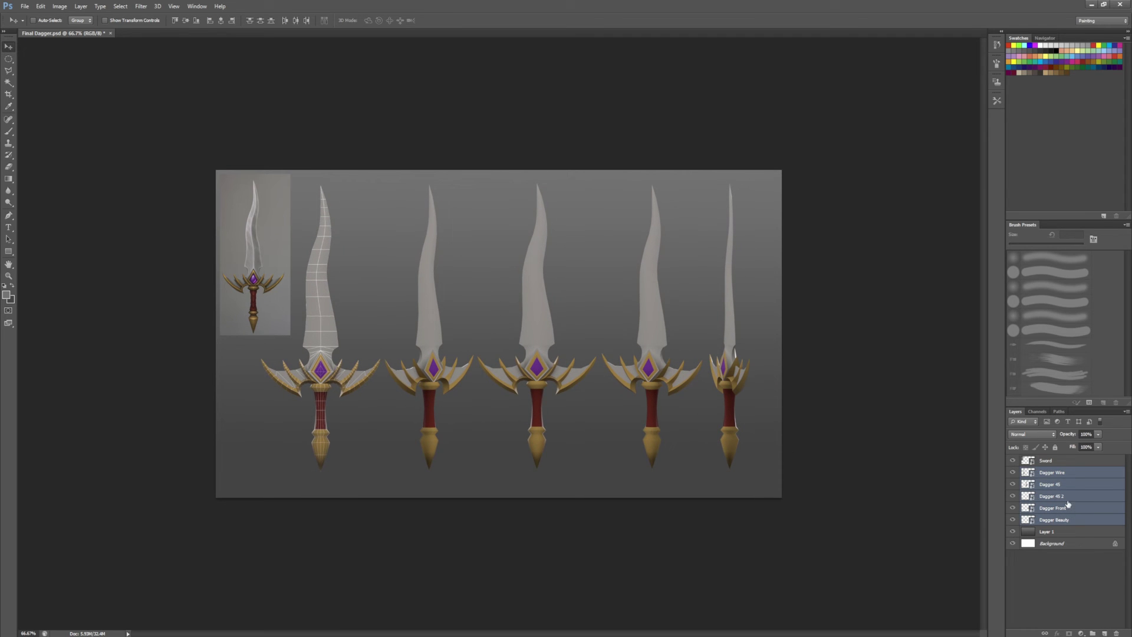
# Step: Add a new layer and draw a 48 pt text box at the lower left
pyautogui.click(1105, 633)
pyautogui.press('t')
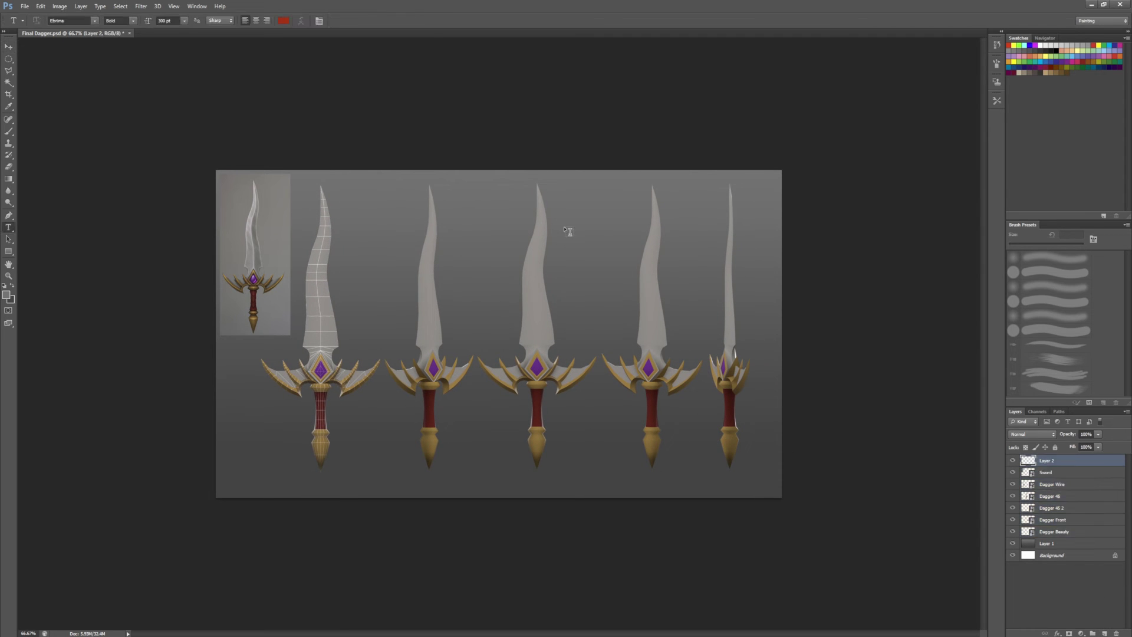
pyautogui.moveTo(229, 458); pyautogui.dragTo(401, 489)
pyautogui.click(184, 21)
pyautogui.click(178, 155)
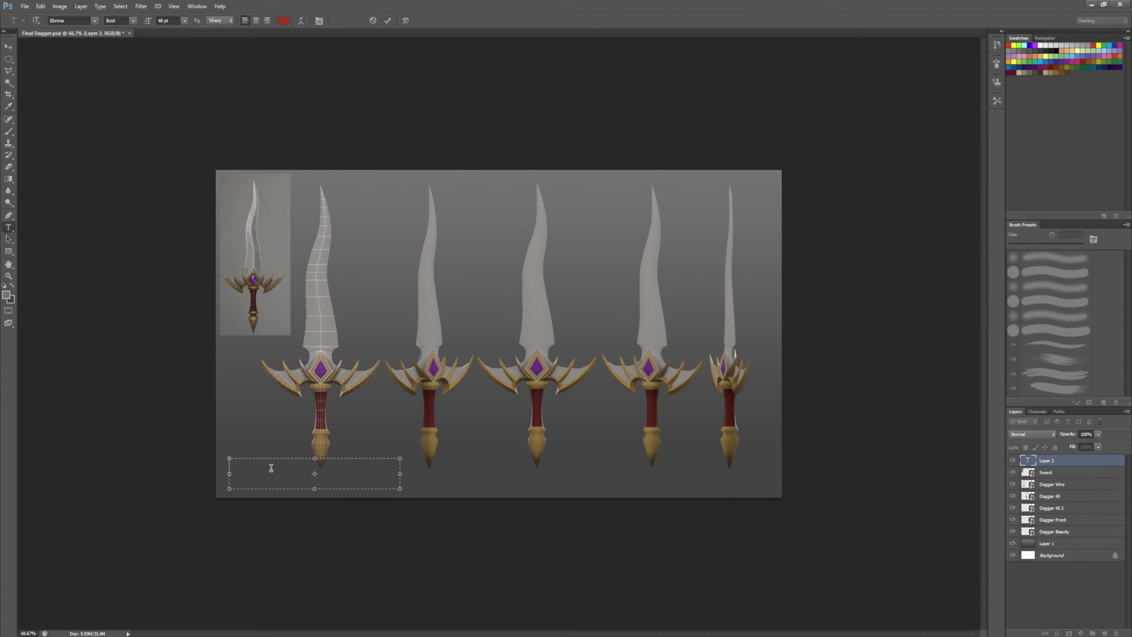
# Step: Set the credit text colour to a very dark grey
pyautogui.hotkey('ctrl', 'a')
pyautogui.click(284, 21)
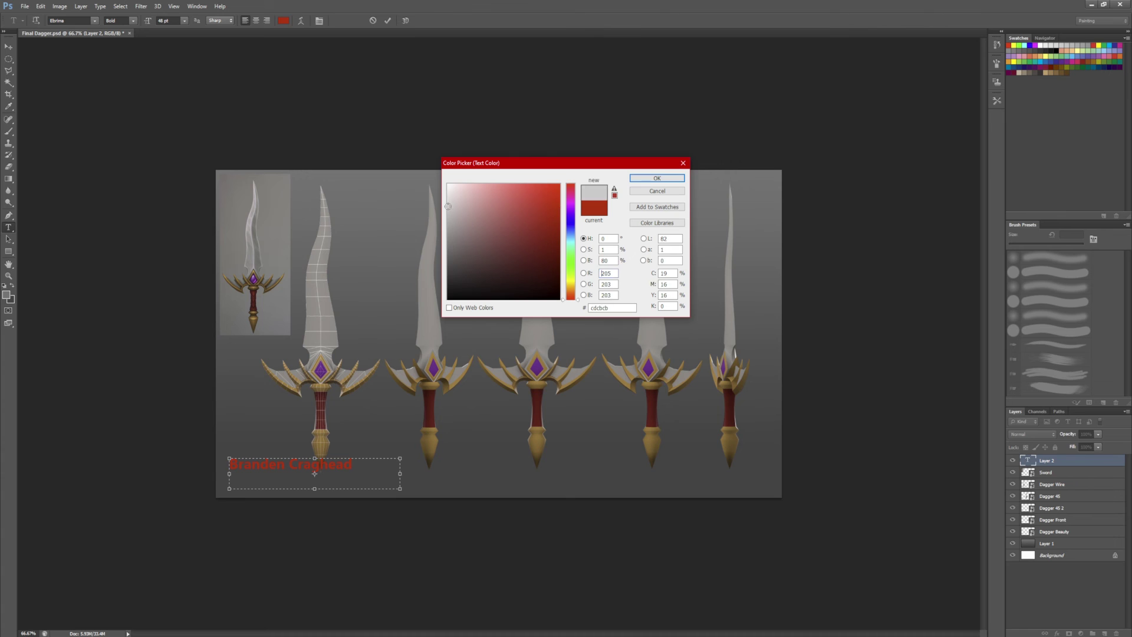
pyautogui.moveTo(466, 236); pyautogui.dragTo(447, 299)
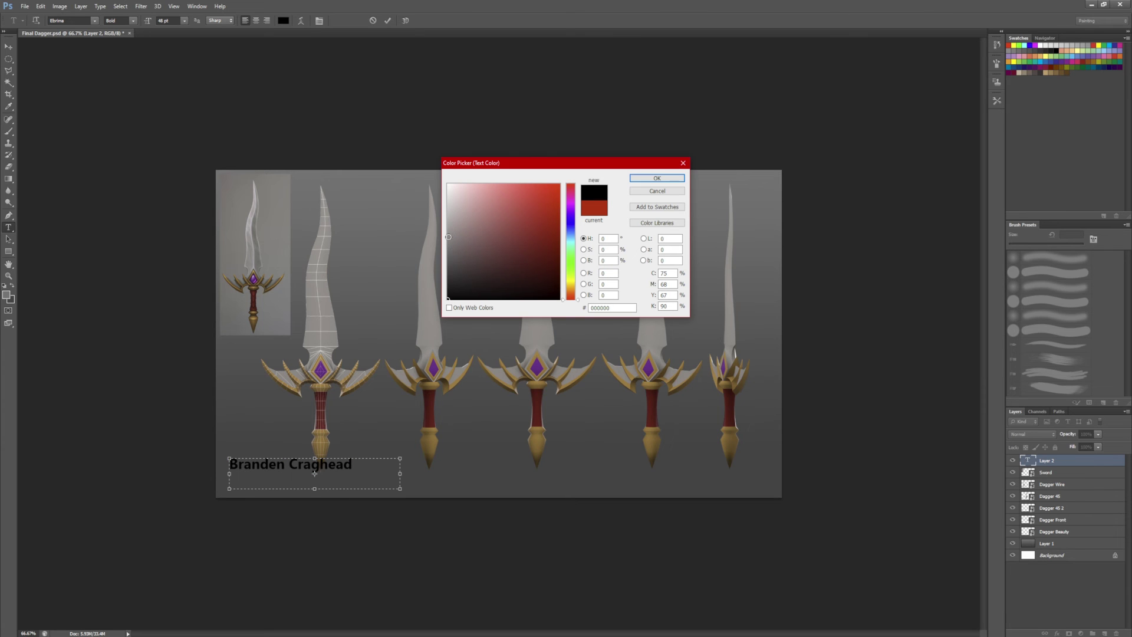
pyautogui.moveTo(448, 237)
pyautogui.mouseDown()
pyautogui.moveTo(463, 277)
pyautogui.moveTo(449, 286)
pyautogui.mouseUp()
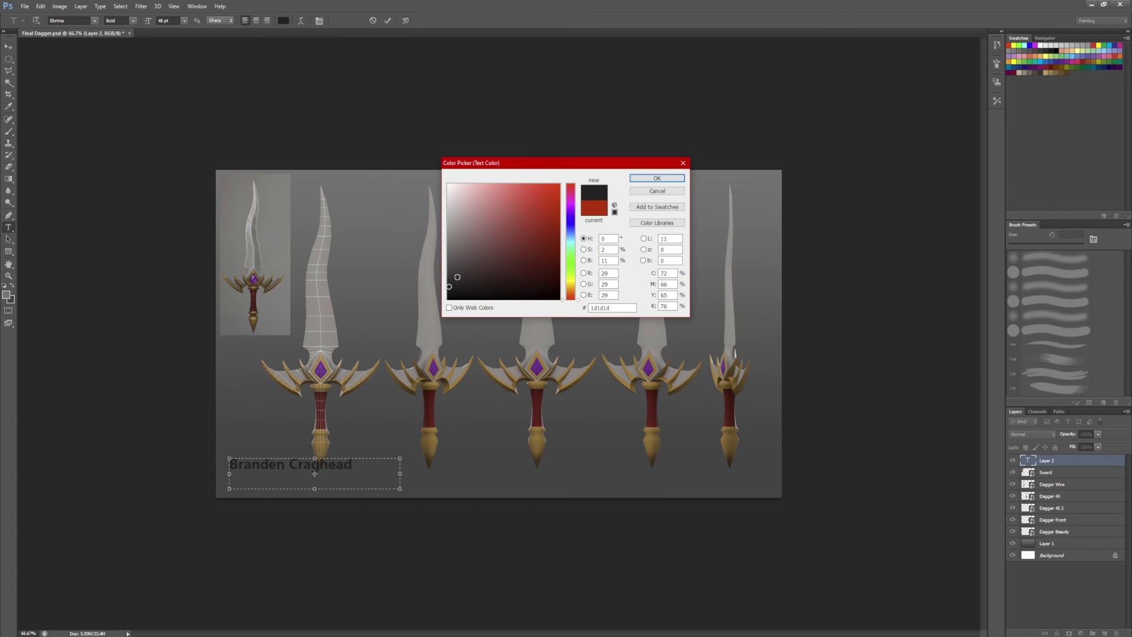
pyautogui.click(450, 204)
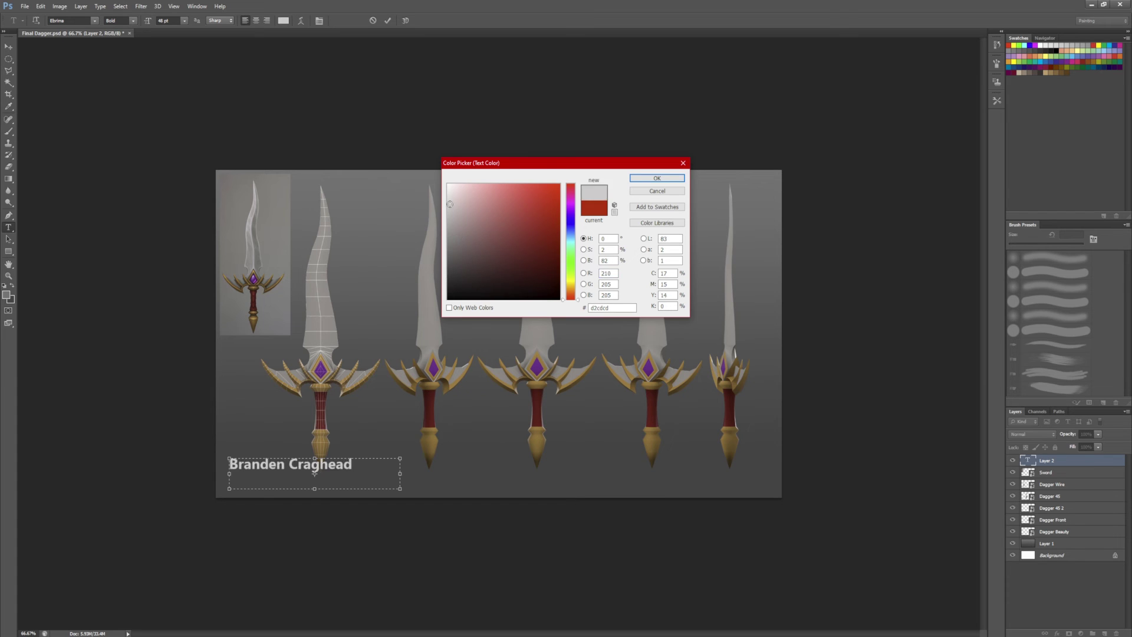
pyautogui.moveTo(450, 217); pyautogui.dragTo(448, 242)
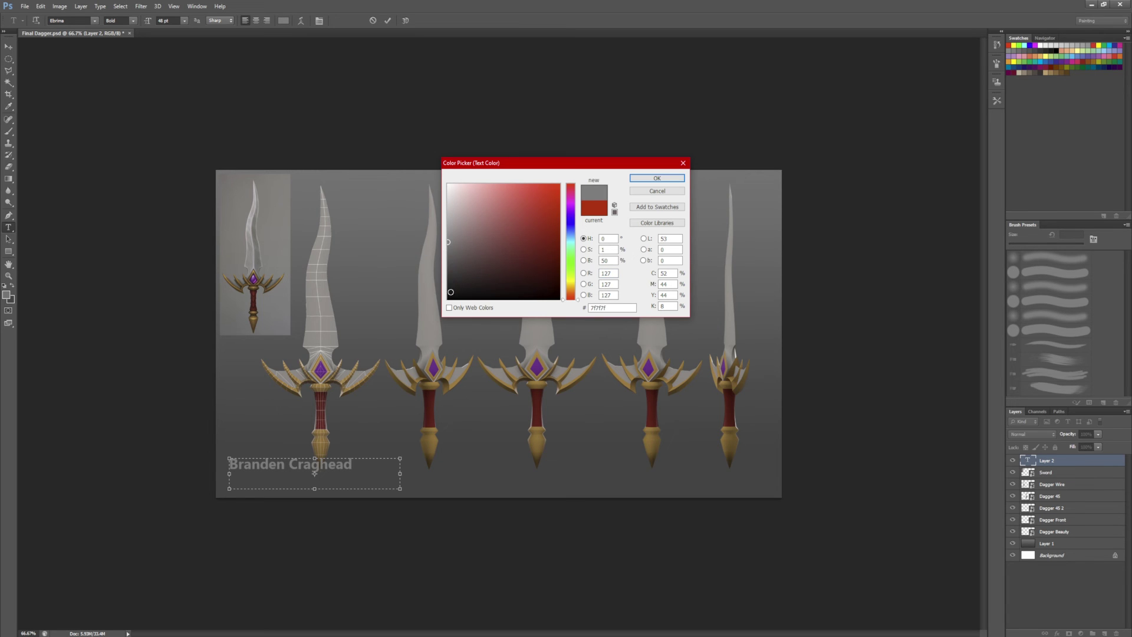
pyautogui.click(448, 285)
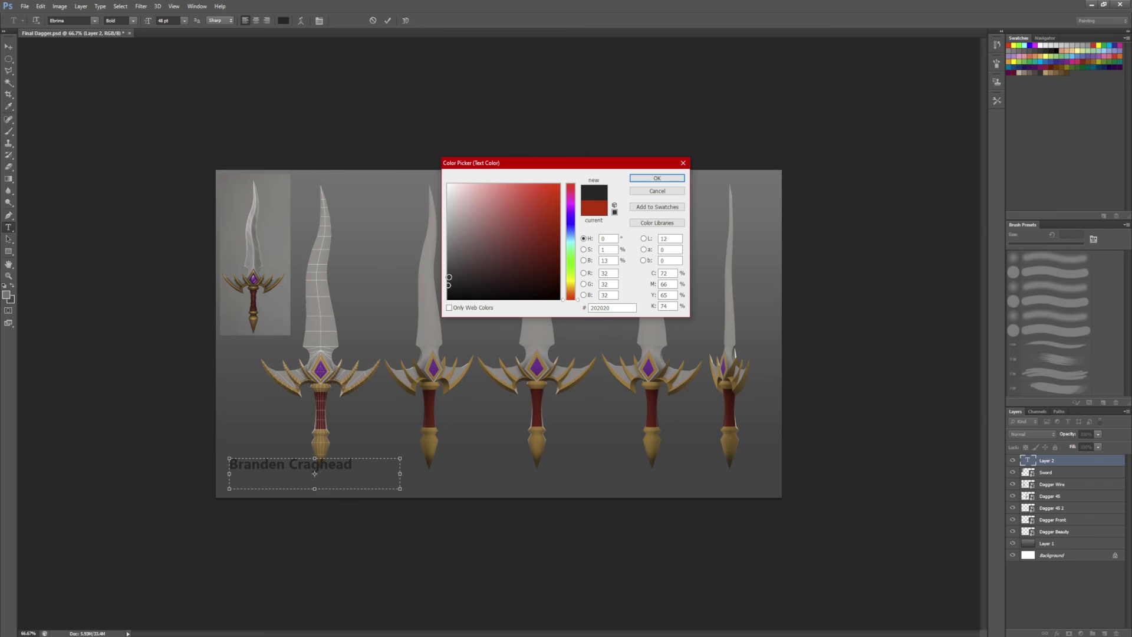
pyautogui.click(449, 278)
pyautogui.click(450, 290)
pyautogui.press('Return')
# Step: Insert 'Model by' before the artist's name, widen the box to one line, and commit
pyautogui.click(269, 465)
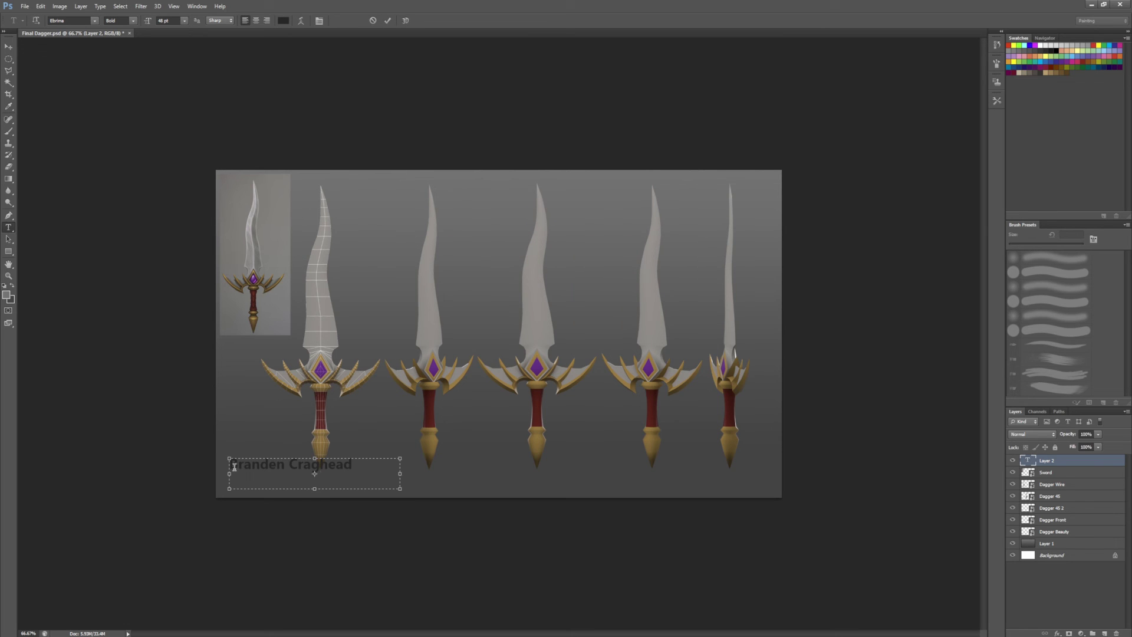
pyautogui.click(240, 461)
pyautogui.write('Model by')
pyautogui.moveTo(400, 473); pyautogui.dragTo(437, 475)
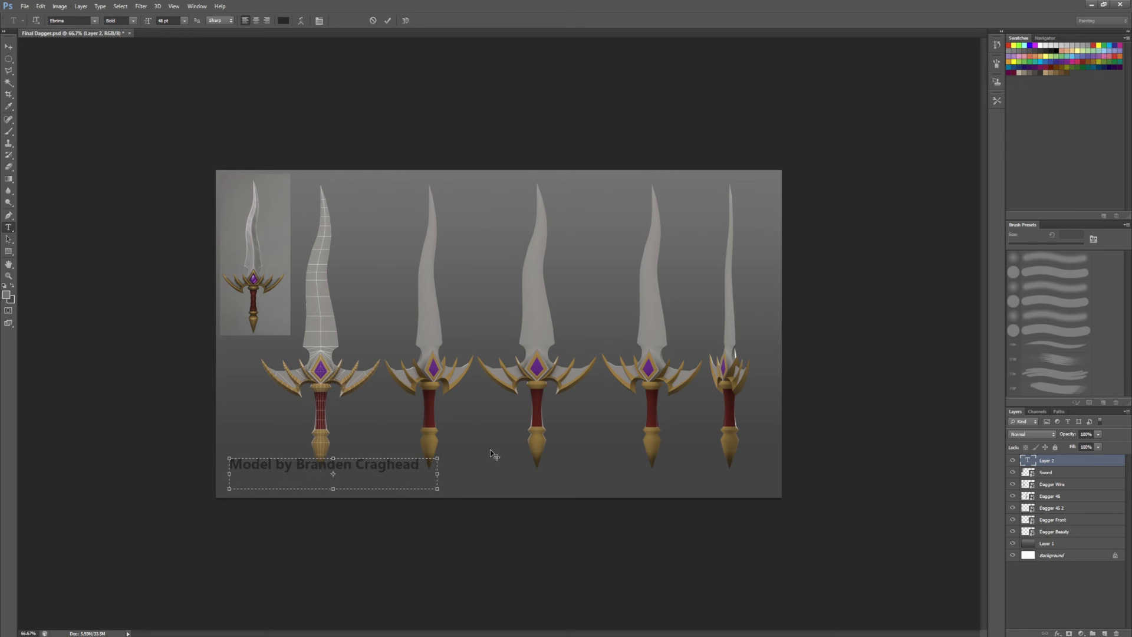
pyautogui.click(1052, 463)
# Step: Duplicate the credit, move the copy to the lower right, and retype it as 'Tri count'
pyautogui.hotkey('ctrl', 'j')
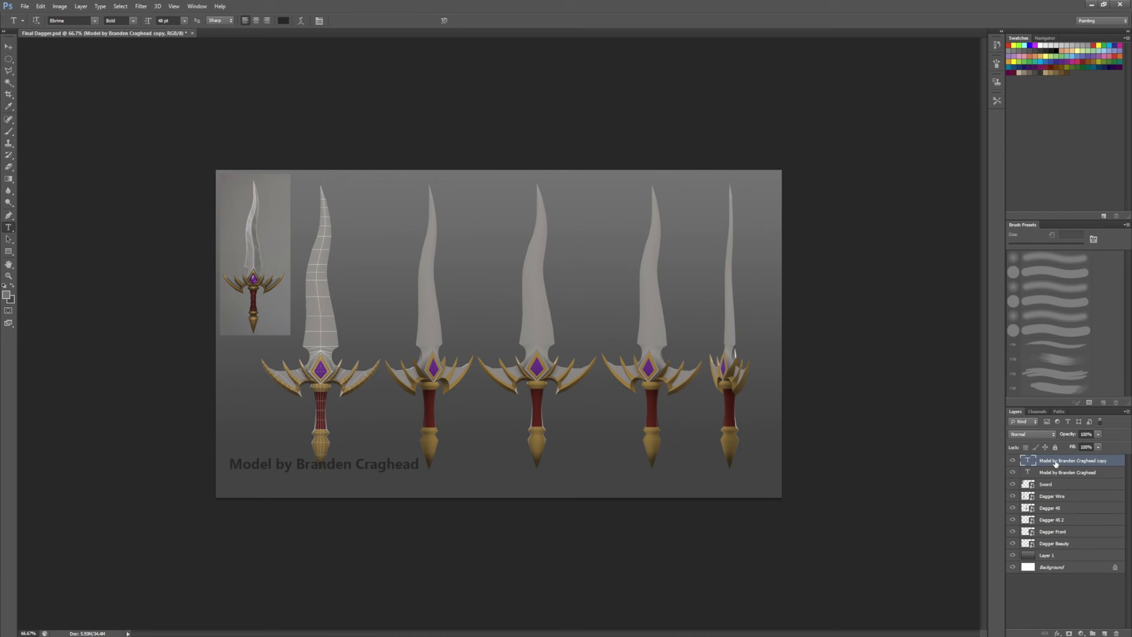
pyautogui.press('v')
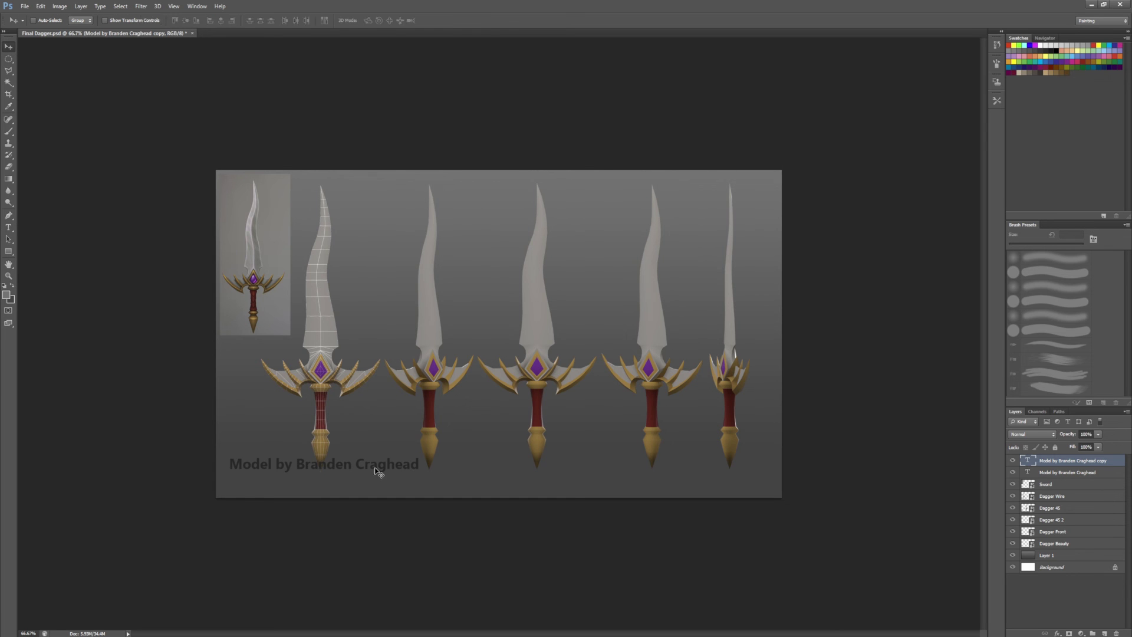
pyautogui.moveTo(380, 470); pyautogui.dragTo(715, 477)
pyautogui.press('t')
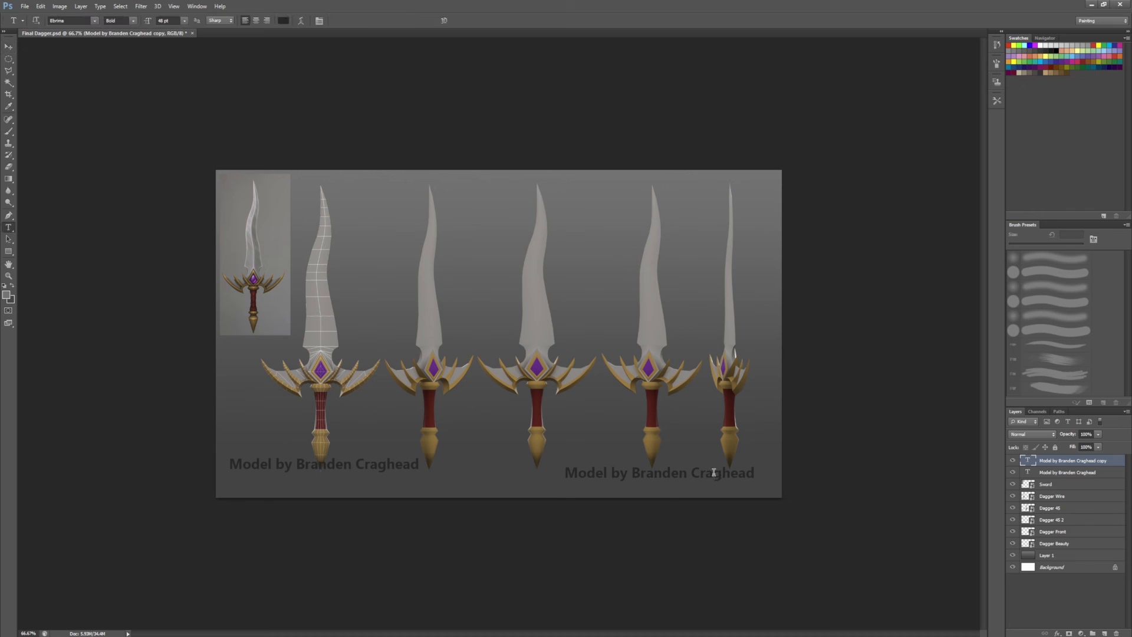
pyautogui.click(714, 477)
pyautogui.hotkey('ctrl', 'a')
pyautogui.write('Tri count')
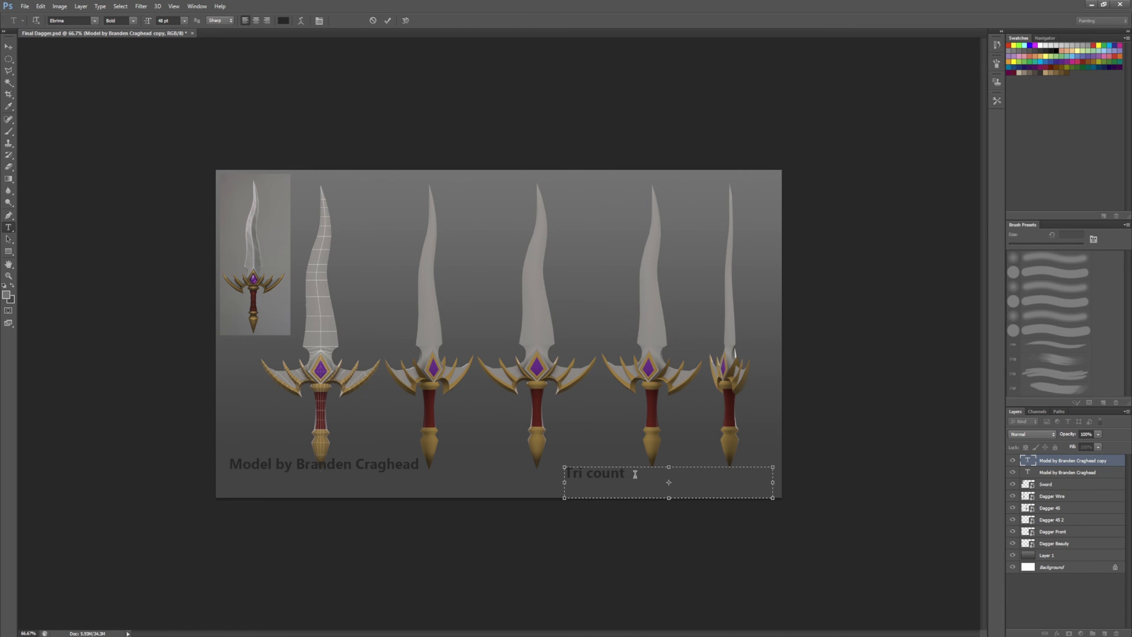
# Step: Finish the label as 'Tri count 1162' and move it to the top of the sheet
pyautogui.write('62')
pyautogui.hotkey('ctrl', 'Return')
pyautogui.press('v')
pyautogui.moveTo(624, 474); pyautogui.dragTo(734, 186)
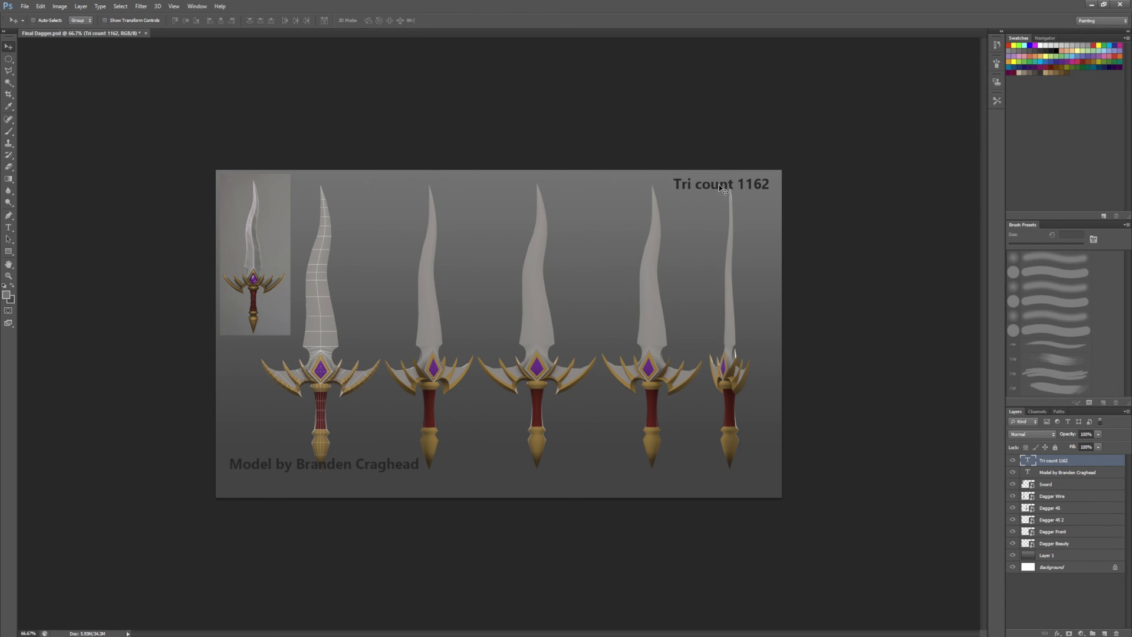
# Step: Recolour the tri count text light grey c7c6c6 and set it to 30 pt
pyautogui.doubleClick(719, 185)
pyautogui.hotkey('ctrl', 'a')
pyautogui.click(283, 21)
pyautogui.click(449, 213)
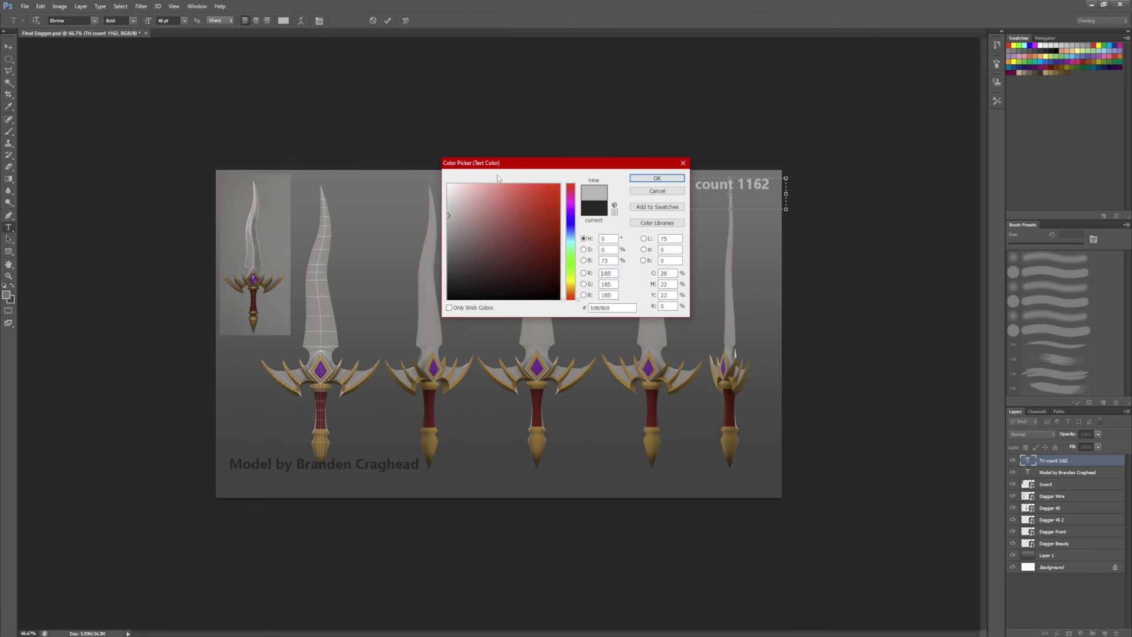
pyautogui.moveTo(531, 163); pyautogui.dragTo(451, 151)
pyautogui.click(369, 197)
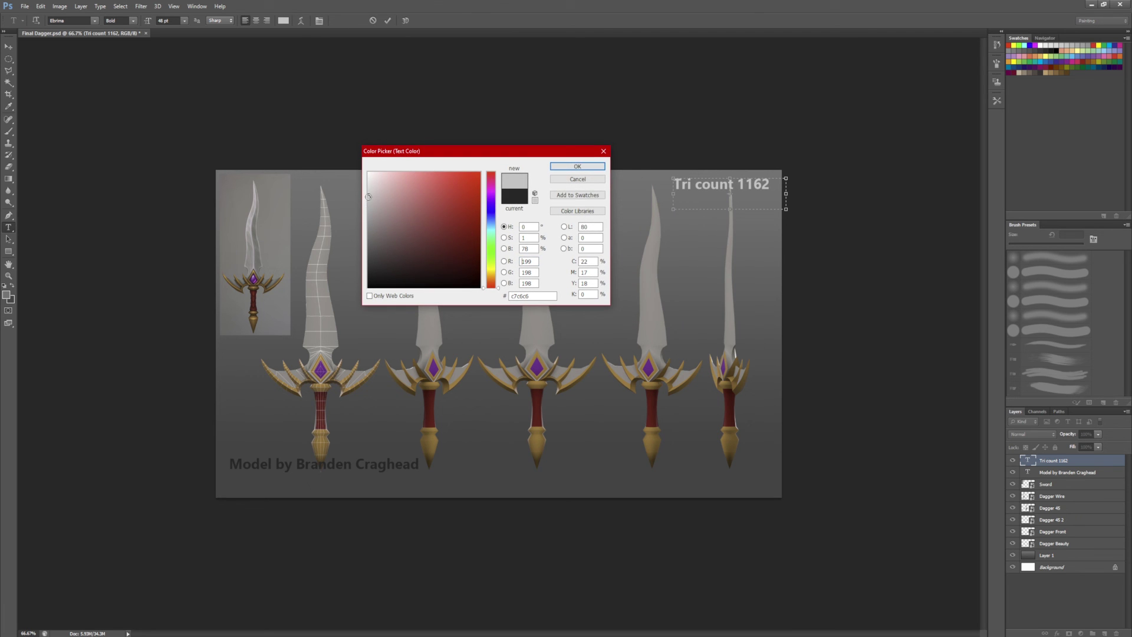
pyautogui.click(578, 167)
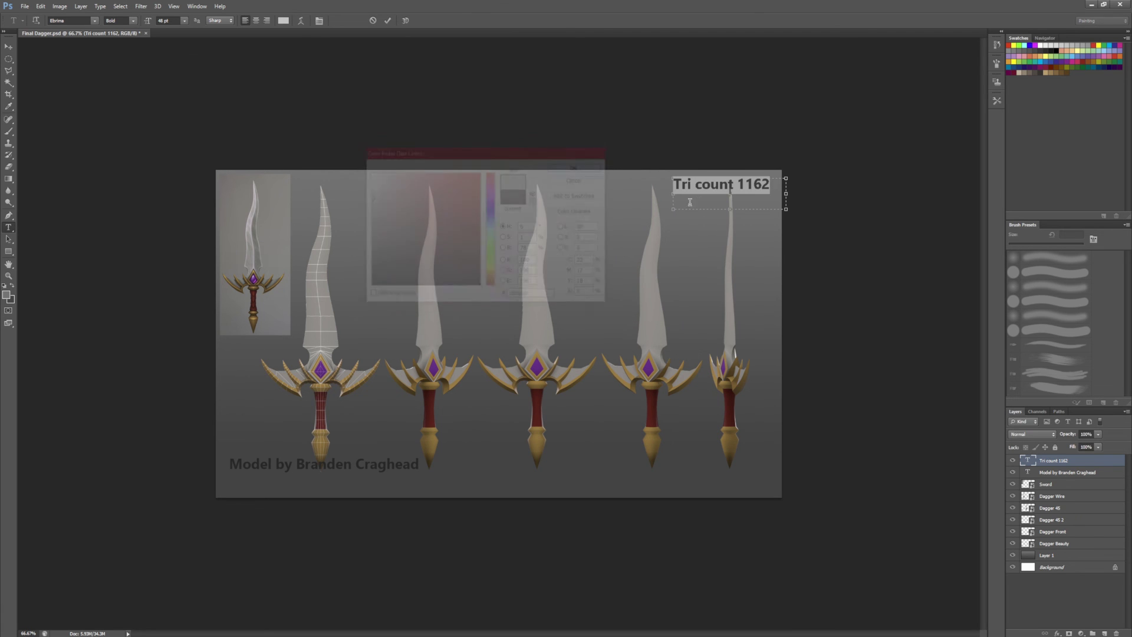
pyautogui.click(185, 21)
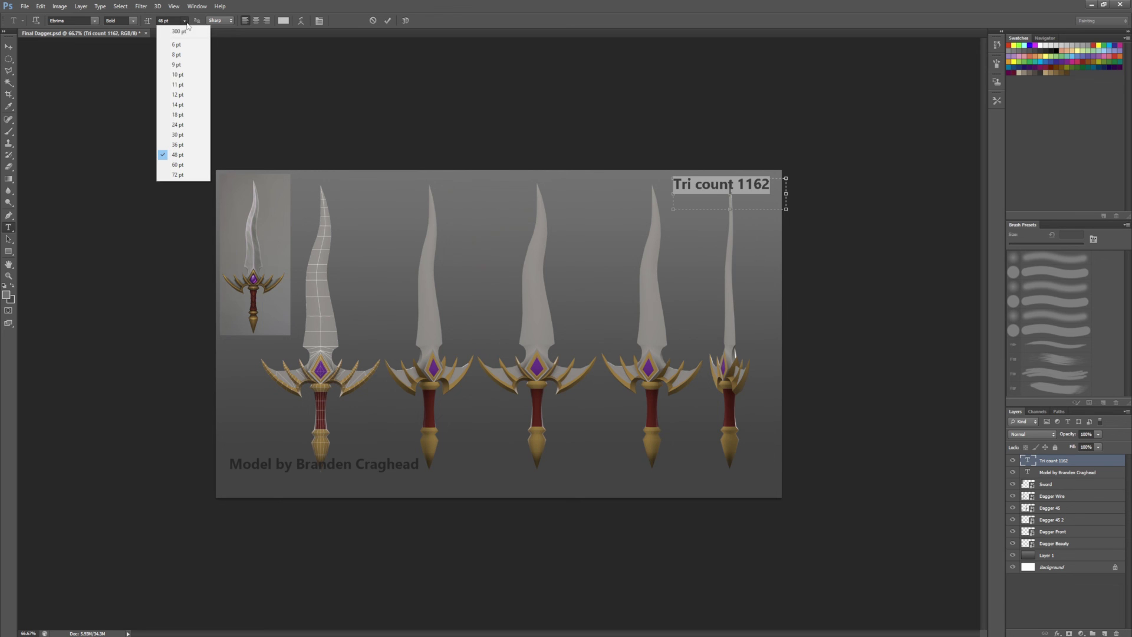
pyautogui.click(193, 135)
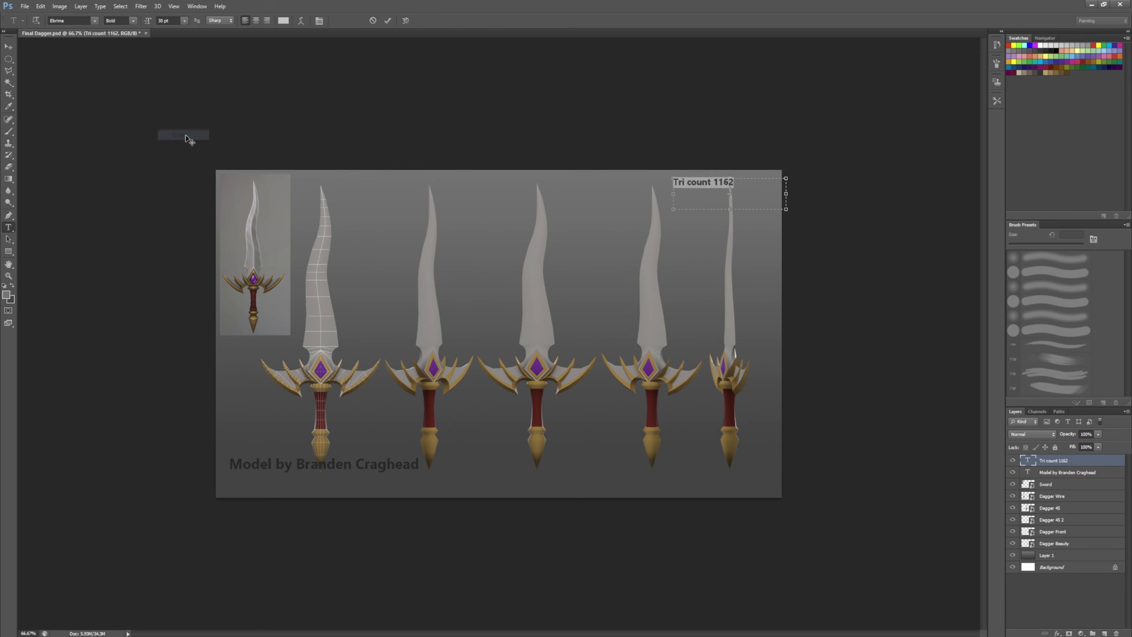
pyautogui.click(185, 21)
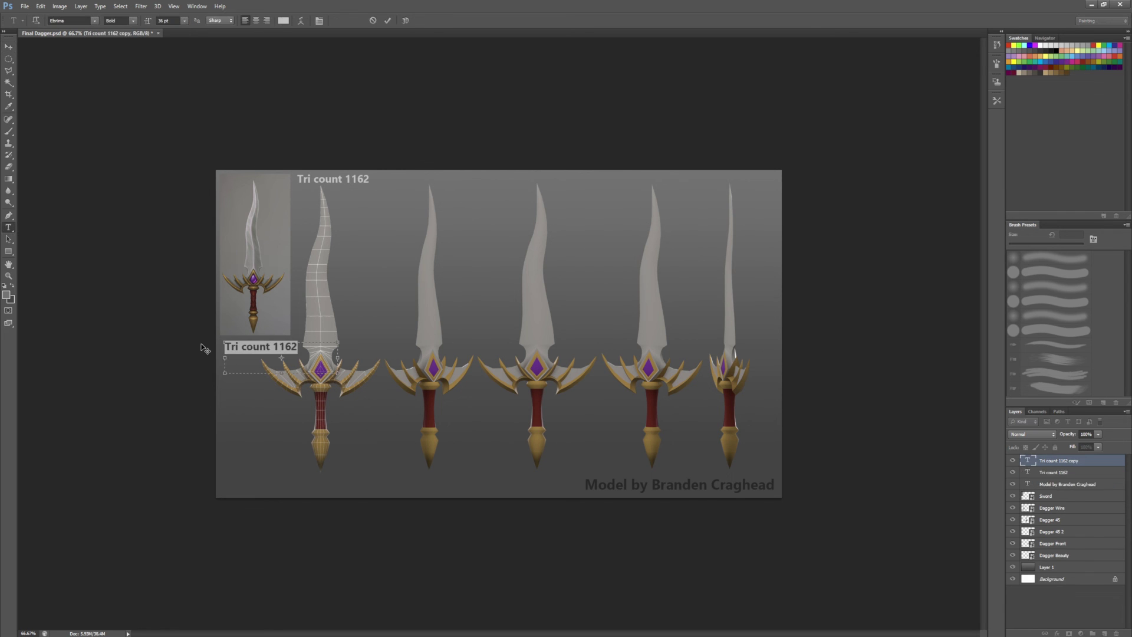
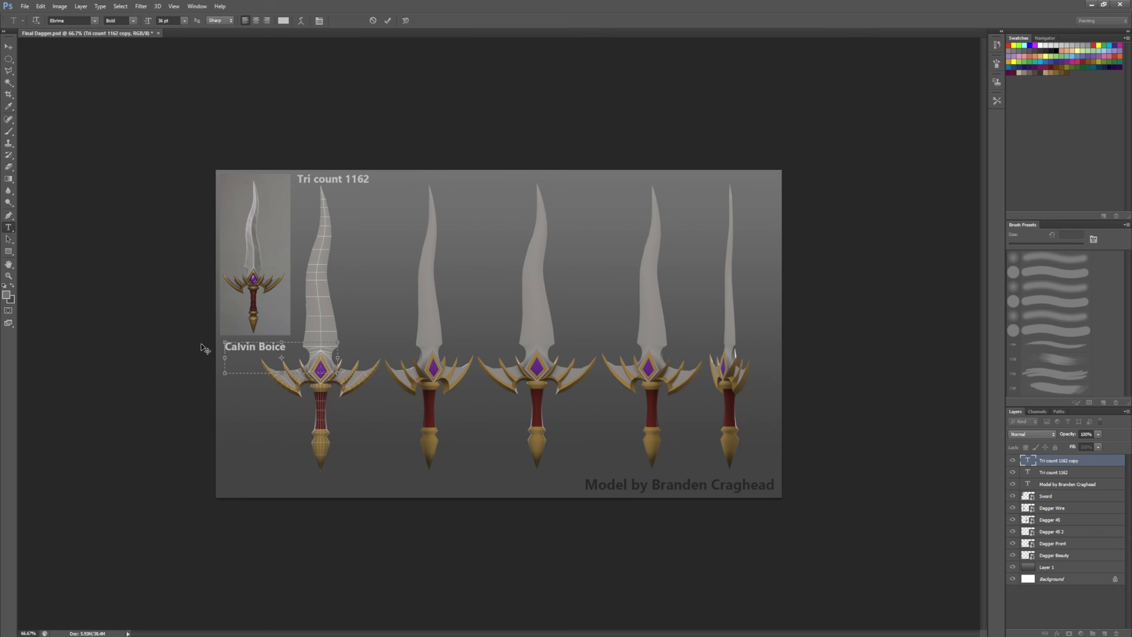
# Step: Retype the copy as 'Concept by' followed by the concept artist's name
pyautogui.press('Home')
pyautogui.write('Concept by')
pyautogui.press('Return')
pyautogui.moveTo(338, 358); pyautogui.dragTo(353, 357)
# Step: Shrink the concept credit to 24 pt and place it just below the concept art
pyautogui.hotkey('ctrl', 'a')
pyautogui.hotkey('ctrl', 'shift', ',')
pyautogui.hotkey('ctrl', 'shift', ',')
pyautogui.hotkey('ctrl', 'shift', ',')
pyautogui.hotkey('ctrl', 'shift', ',')
pyautogui.hotkey('ctrl', 'shift', ',')
pyautogui.hotkey('ctrl', 'shift', ',')
pyautogui.hotkey('ctrl', 'shift', ',')
pyautogui.hotkey('ctrl', 'shift', ',')
pyautogui.hotkey('ctrl', 'shift', ',')
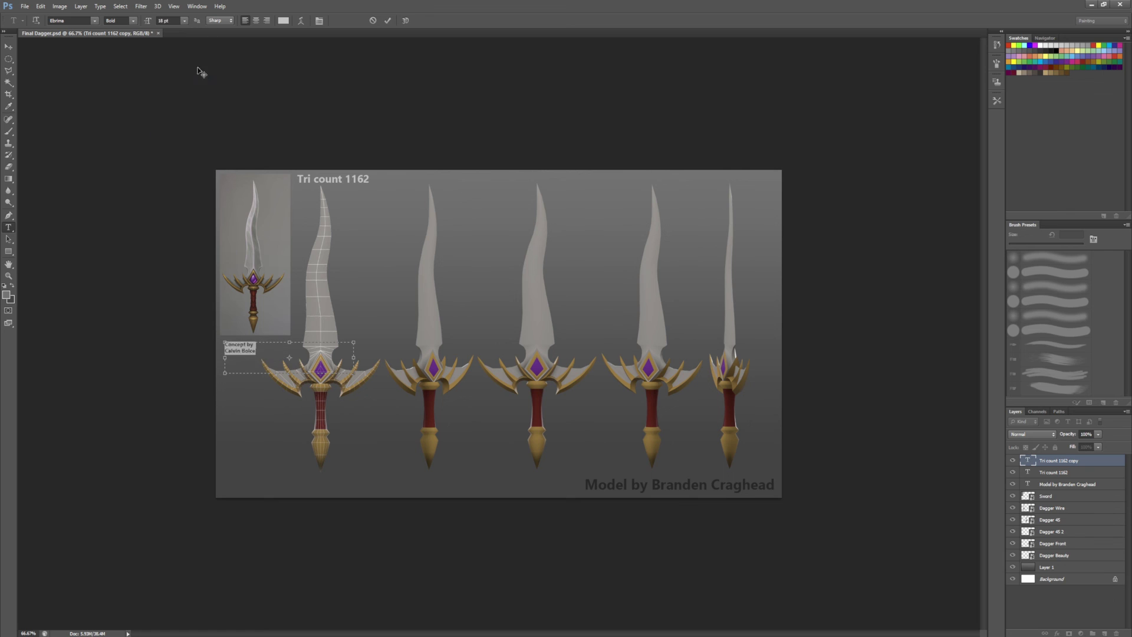
pyautogui.click(184, 20)
pyautogui.click(190, 129)
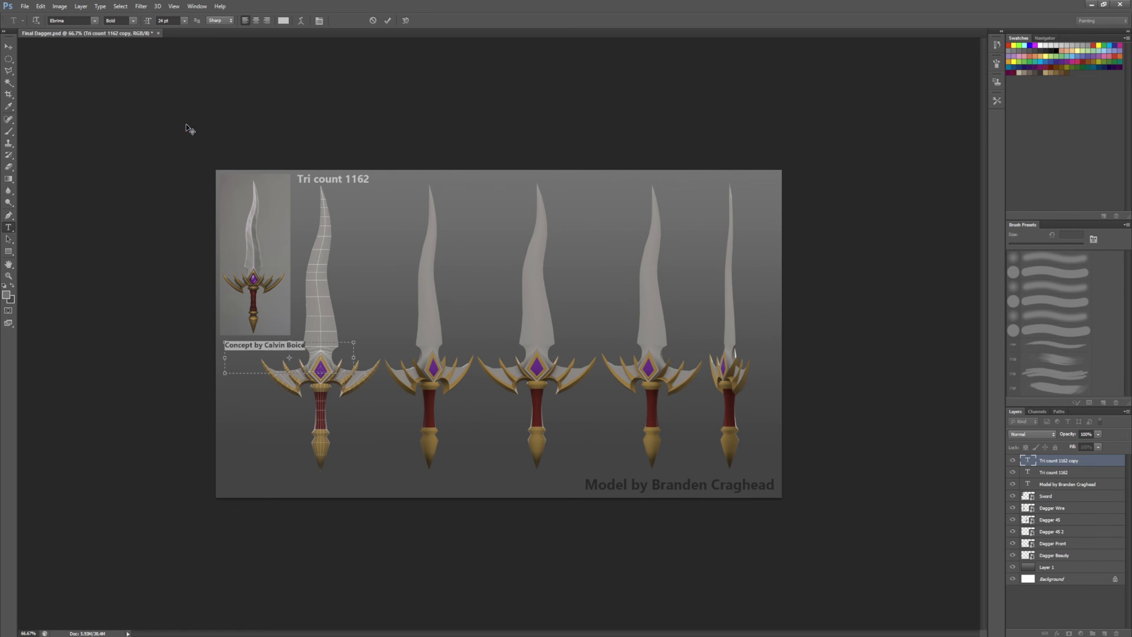
pyautogui.hotkey('ctrl', 'Return')
pyautogui.press('v')
pyautogui.moveTo(282, 349); pyautogui.dragTo(276, 347)
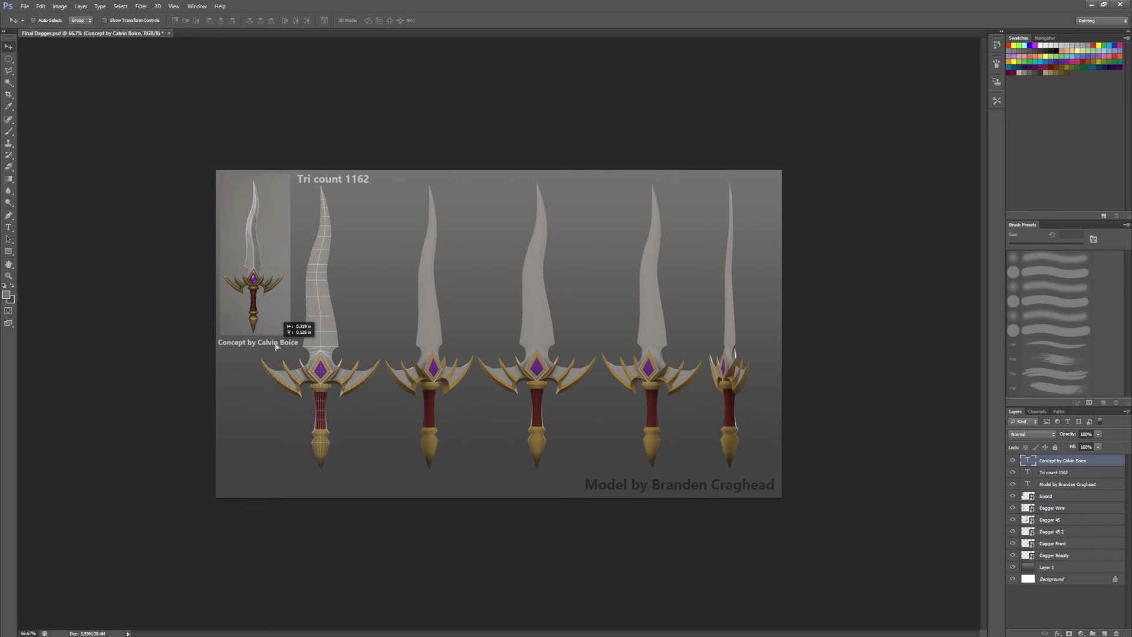
# Step: Reduce the concept credit to 22 pt
pyautogui.press('t')
pyautogui.click(300, 342)
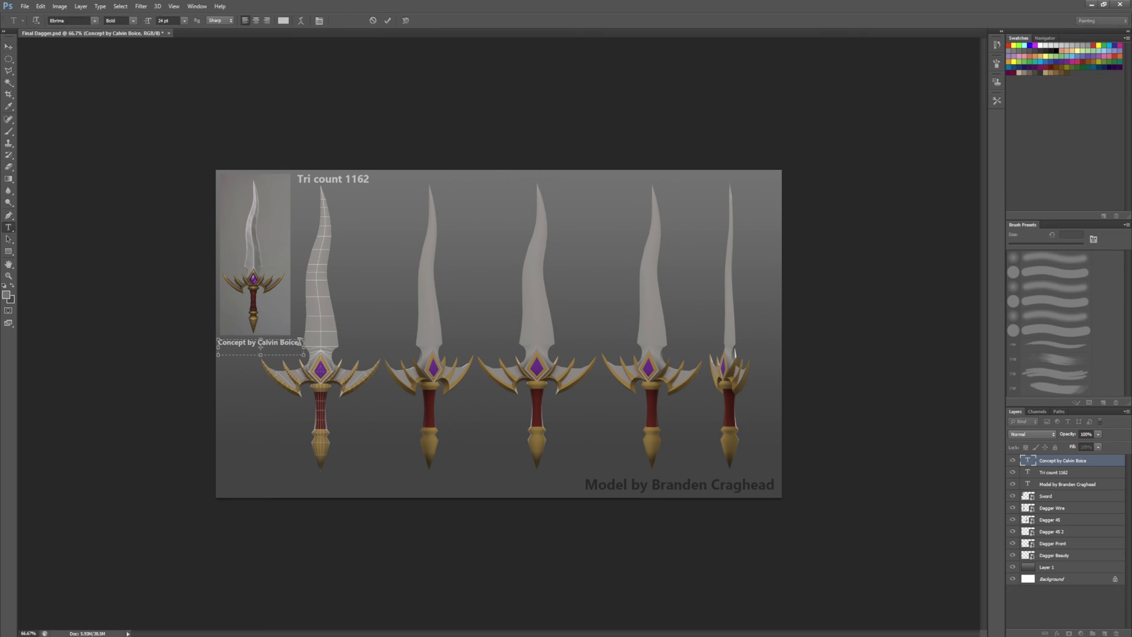
pyautogui.hotkey('ctrl', 'a')
pyautogui.click(169, 20)
pyautogui.write('22')
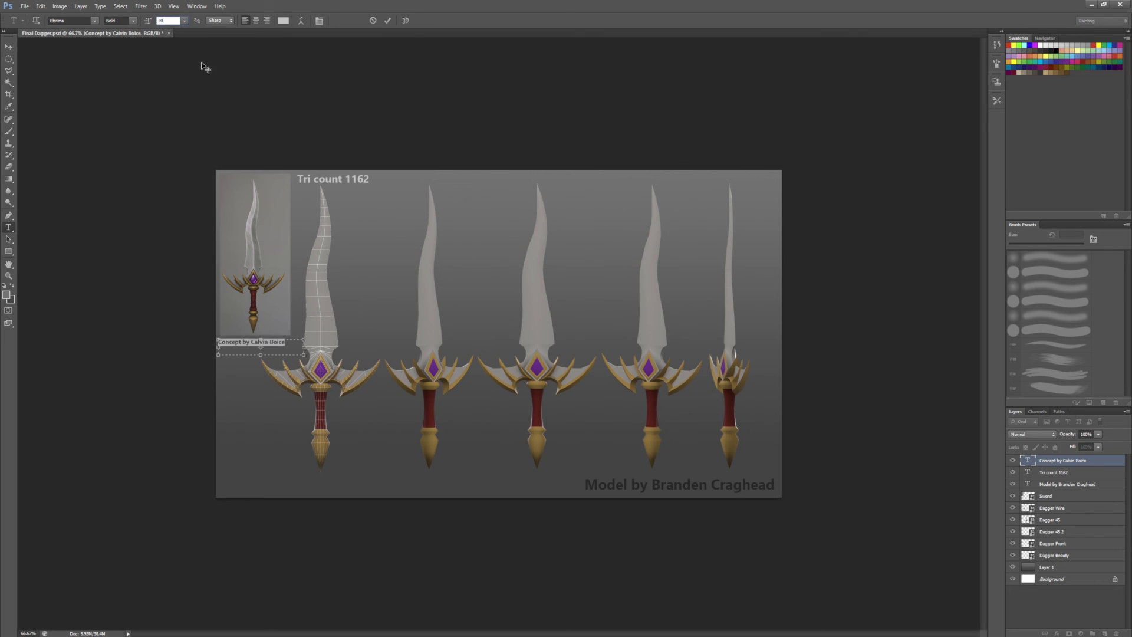
pyautogui.hotkey('ctrl', 'Return')
pyautogui.hotkey('alt', '[')
pyautogui.press('v')
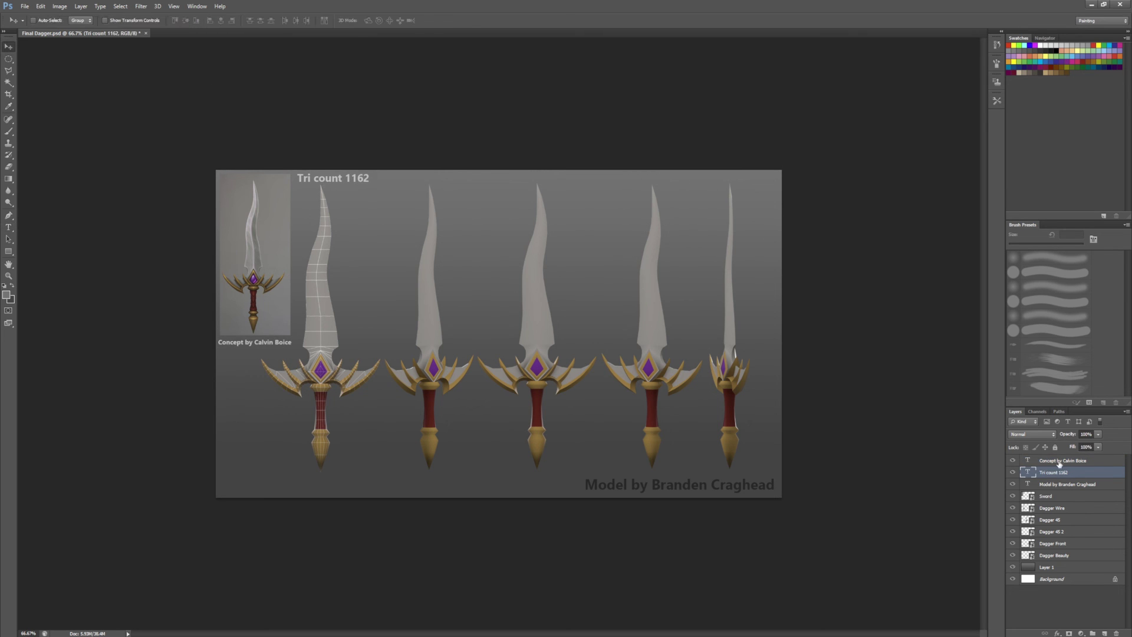
pyautogui.click(1060, 462)
# Step: Keep the concept credit colour at light grey c7c6c6
pyautogui.doubleClick(253, 341)
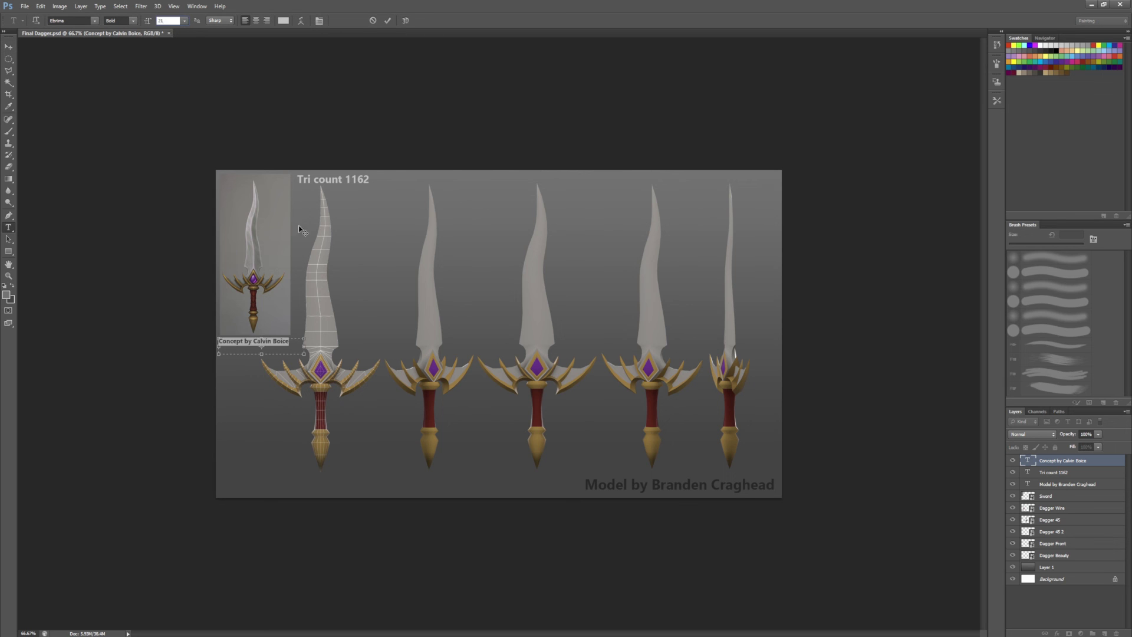
pyautogui.hotkey('ctrl', 'Return')
pyautogui.press('v')
pyautogui.doubleClick(253, 341)
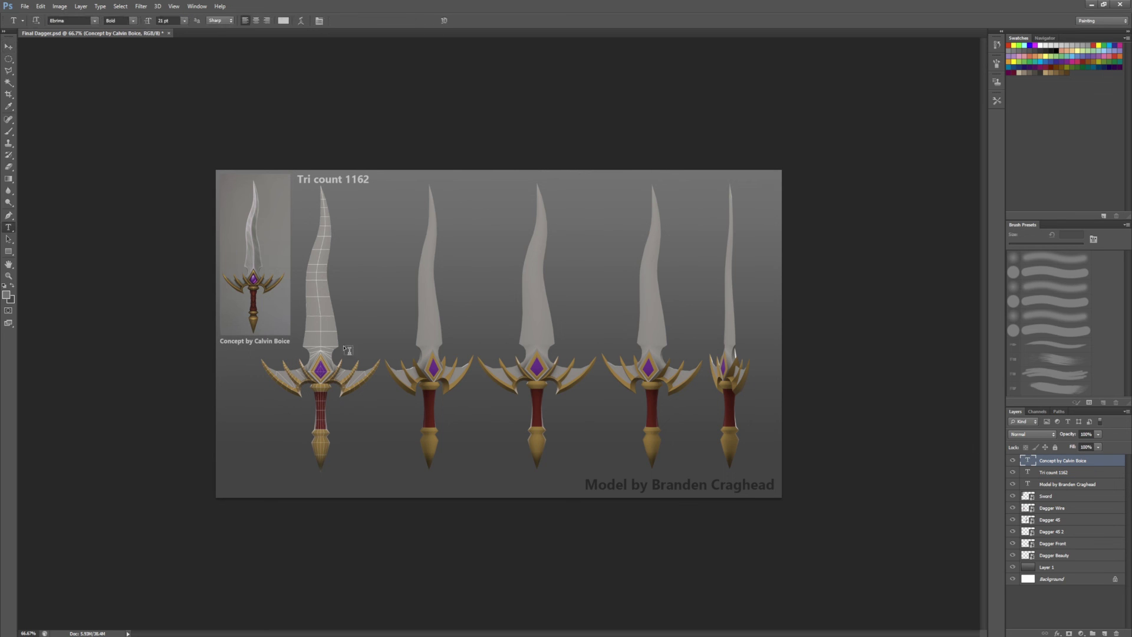
pyautogui.click(283, 20)
pyautogui.click(371, 265)
pyautogui.click(511, 198)
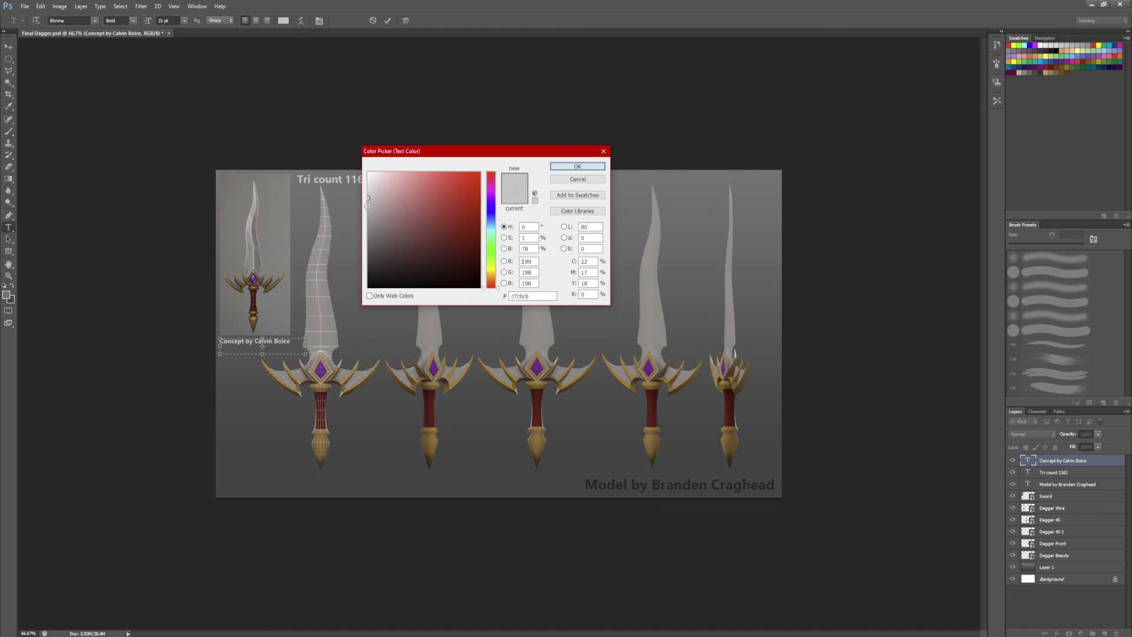
pyautogui.click(577, 167)
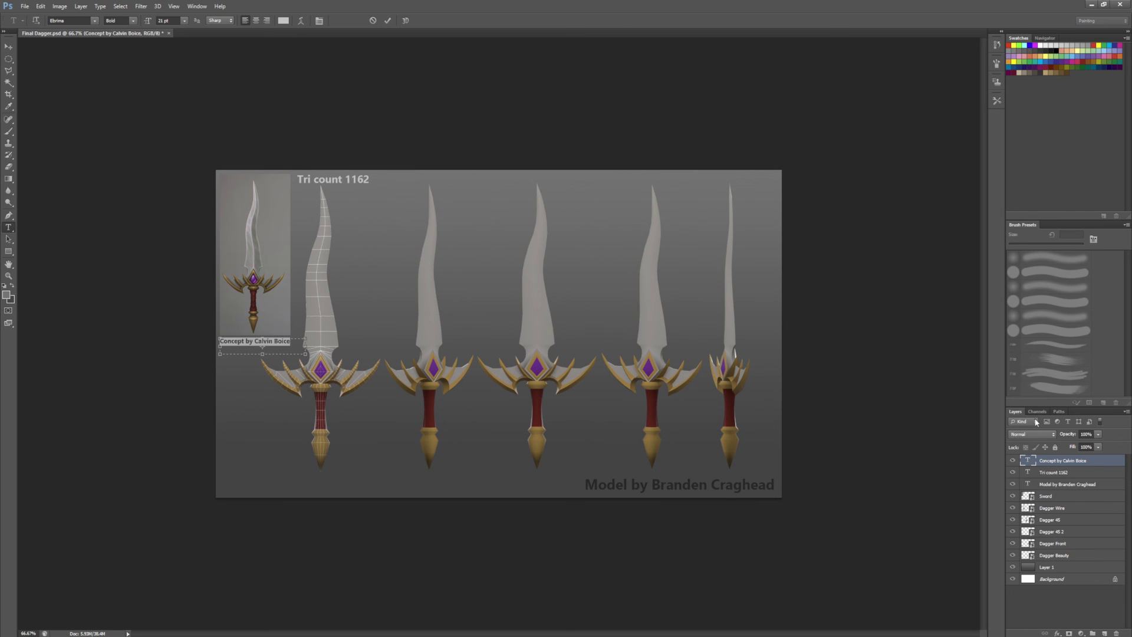
# Step: Nudge the tri count text slightly toward the top-right corner
pyautogui.keyDown('ctrl'); pyautogui.click(351, 183); pyautogui.keyUp('ctrl')
pyautogui.moveTo(351, 184)
pyautogui.keyDown('ctrl'); pyautogui.mouseDown()
pyautogui.moveTo(757, 184)
pyautogui.moveTo(355, 186)
pyautogui.mouseUp(); pyautogui.keyUp('ctrl')
pyautogui.click(1038, 496)
# Step: Nudge the Dagger Wire and other dagger render layers down slightly
pyautogui.keyDown('shift'); pyautogui.click(1069, 559); pyautogui.keyUp('shift')
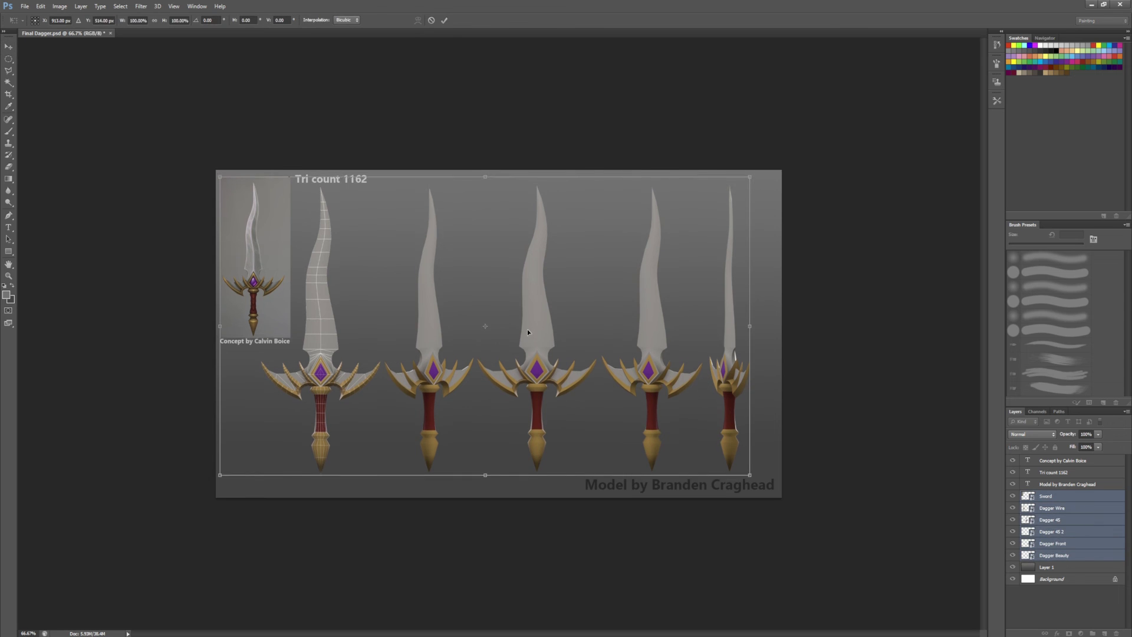
pyautogui.click(1069, 508)
pyautogui.keyDown('shift'); pyautogui.click(1069, 557); pyautogui.keyUp('shift')
pyautogui.hotkey('shift', 'Down')
pyautogui.hotkey('shift', 'Down')
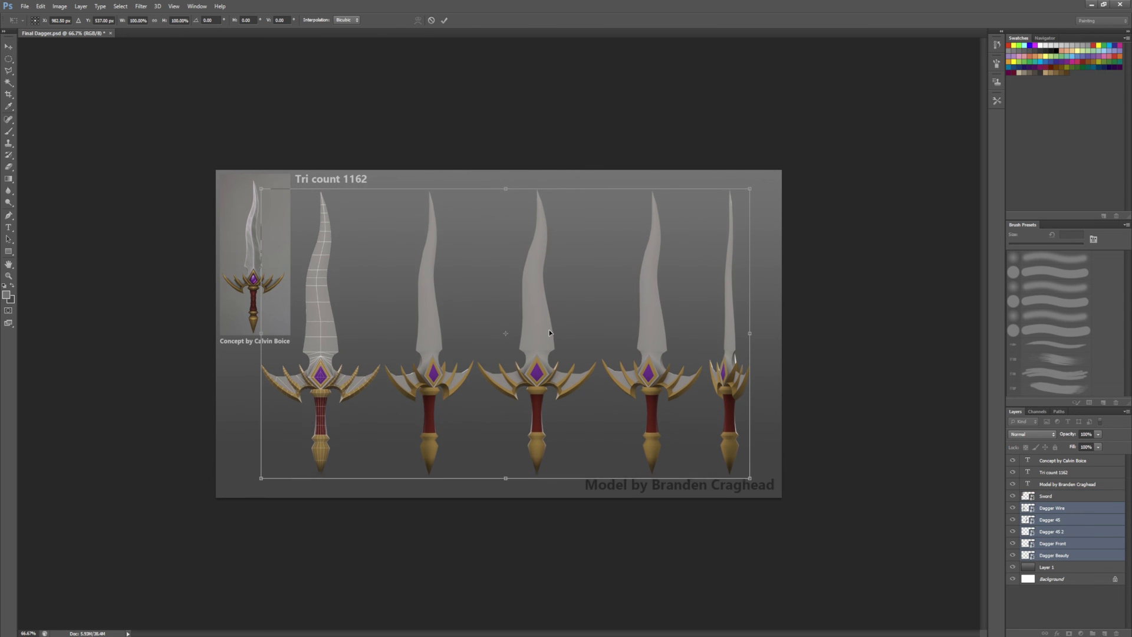
# Step: Resize the tri count text to 26 pt
pyautogui.click(1054, 473)
pyautogui.press('t')
pyautogui.tripleClick(330, 179)
pyautogui.hotkey('ctrl', 'shift', ',')
pyautogui.hotkey('ctrl', 'shift', ',')
pyautogui.hotkey('ctrl', 'shift', ',')
pyautogui.hotkey('ctrl', 'shift', ',')
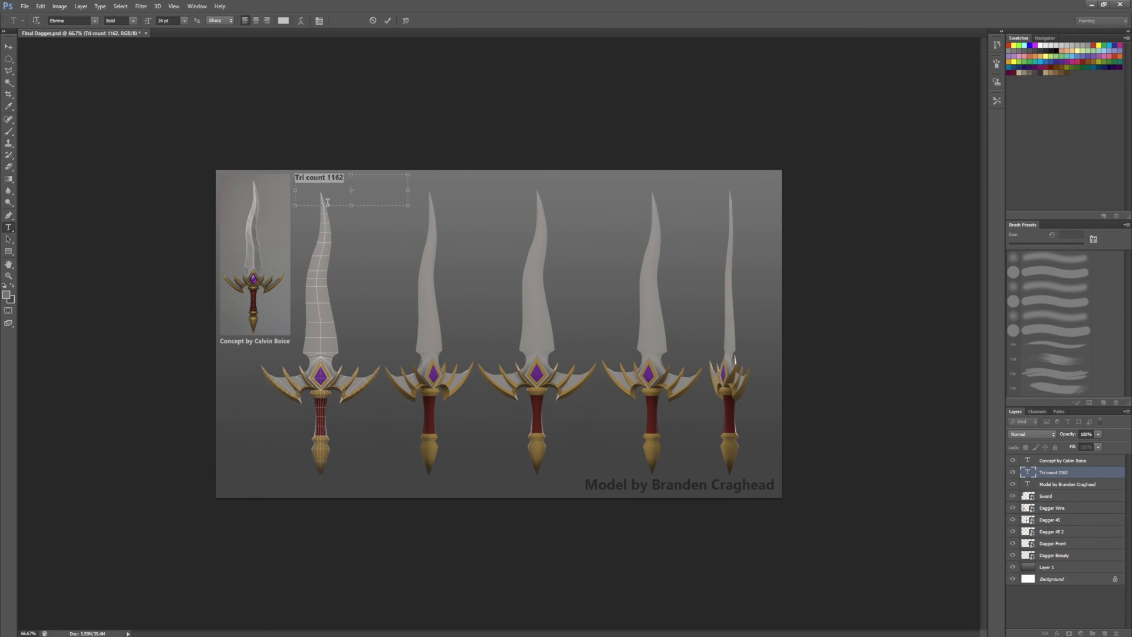
pyautogui.click(1060, 484)
pyautogui.click(1067, 473)
pyautogui.hotkey('ctrl', 'shift', '.')
# Step: Duplicate the tri count label to the sheet bottom and colour it dark 222222
pyautogui.hotkey('ctrl', 'j')
pyautogui.keyDown('ctrl'); pyautogui.moveTo(345, 186); pyautogui.dragTo(345, 494); pyautogui.keyUp('ctrl')
pyautogui.tripleClick(286, 479)
pyautogui.click(768, 486)
pyautogui.click(283, 20)
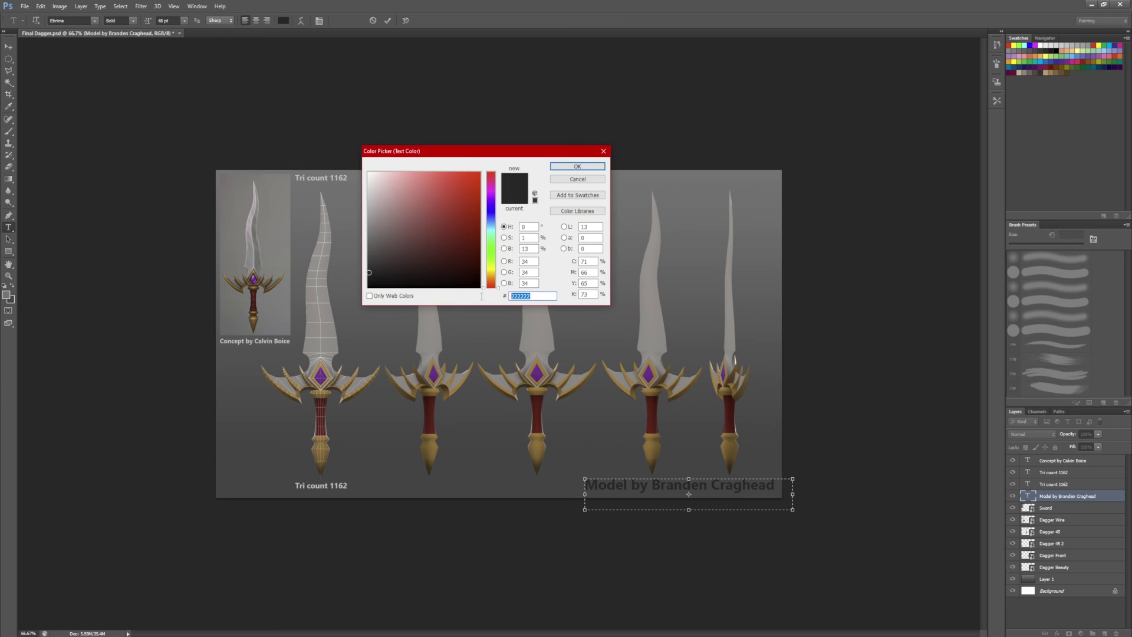
pyautogui.press('Return')
pyautogui.tripleClick(285, 481)
pyautogui.click(283, 20)
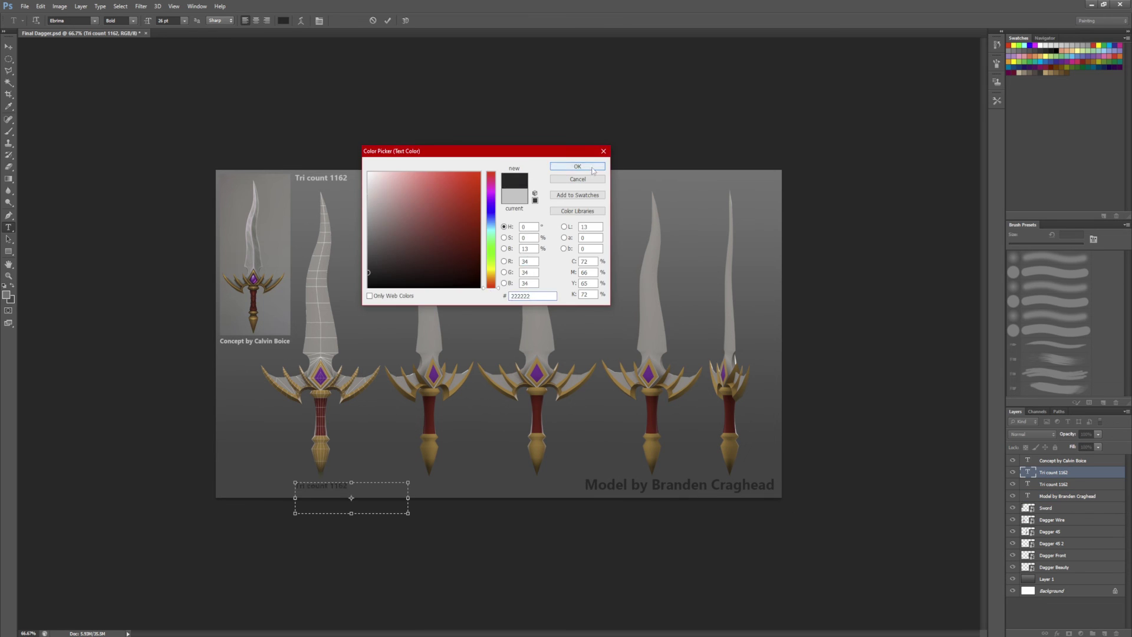
pyautogui.press('Return')
# Step: Hide the top tri count label and set the bottom copy to 30 pt
pyautogui.click(1055, 474)
pyautogui.click(1012, 483)
pyautogui.doubleClick(1028, 472)
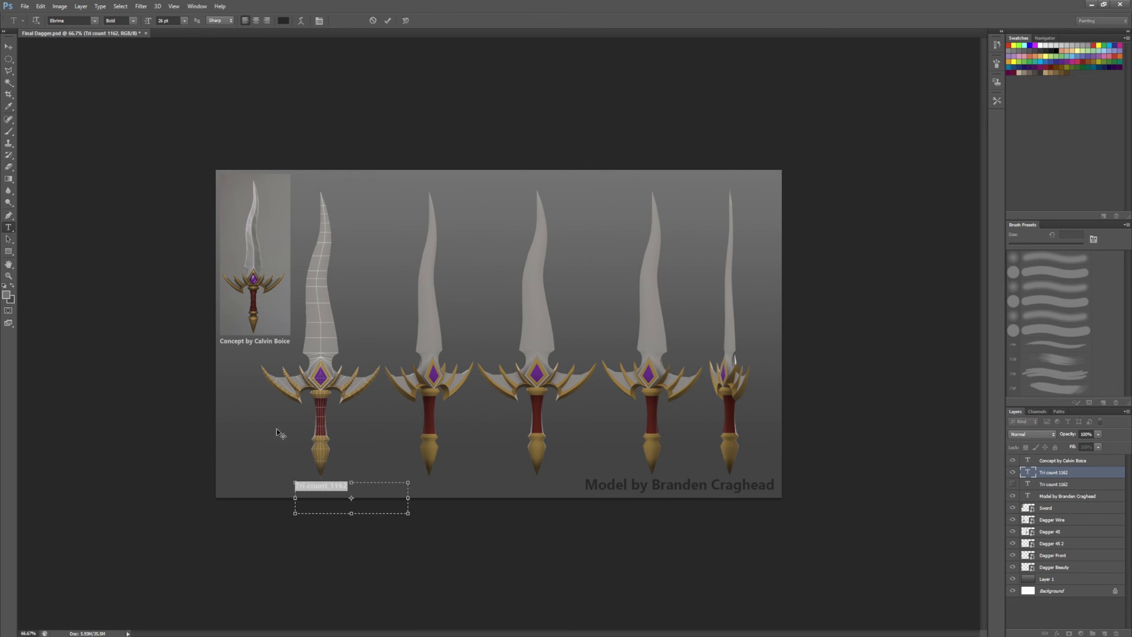
pyautogui.click(185, 20)
pyautogui.click(188, 135)
pyautogui.hotkey('ctrl', 'Return')
pyautogui.press('v')
pyautogui.keyDown('ctrl'); pyautogui.moveTo(715, 375); pyautogui.dragTo(731, 374); pyautogui.keyUp('ctrl')
# Step: Shift the right-hand daggers slightly right to widen their spacing
pyautogui.keyDown('ctrl'); pyautogui.moveTo(648, 372); pyautogui.dragTo(666, 372); pyautogui.keyUp('ctrl')
pyautogui.keyDown('ctrl'); pyautogui.moveTo(537, 376); pyautogui.dragTo(545, 375); pyautogui.keyUp('ctrl')
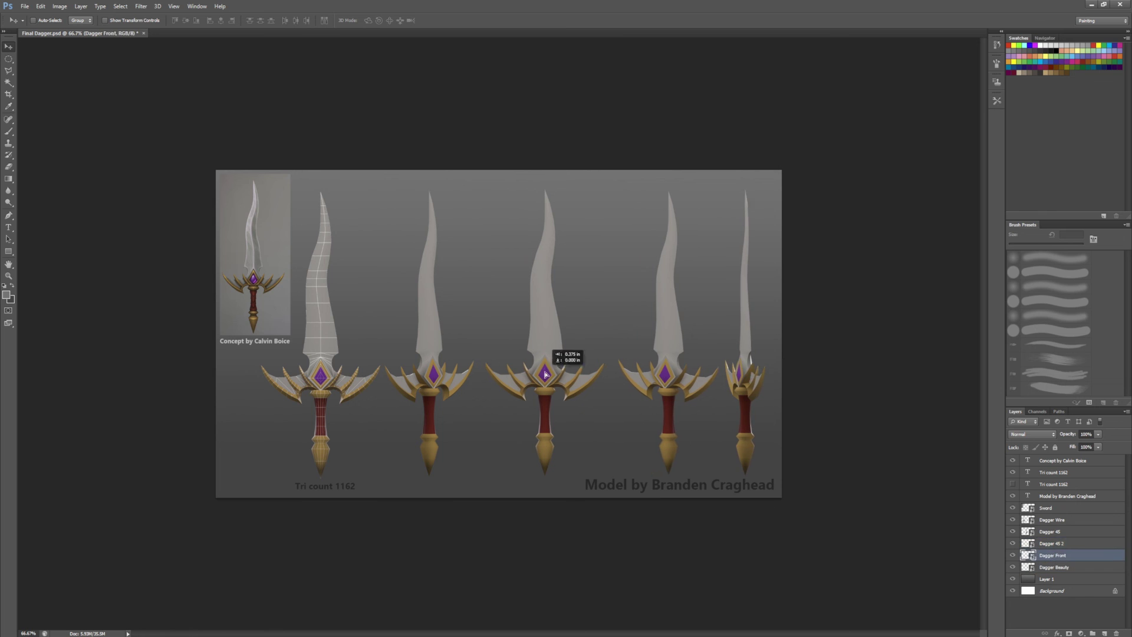
pyautogui.keyDown('ctrl'); pyautogui.moveTo(434, 376); pyautogui.dragTo(439, 376); pyautogui.keyUp('ctrl')
pyautogui.keyDown('ctrl'); pyautogui.moveTo(545, 376); pyautogui.dragTo(548, 376); pyautogui.keyUp('ctrl')
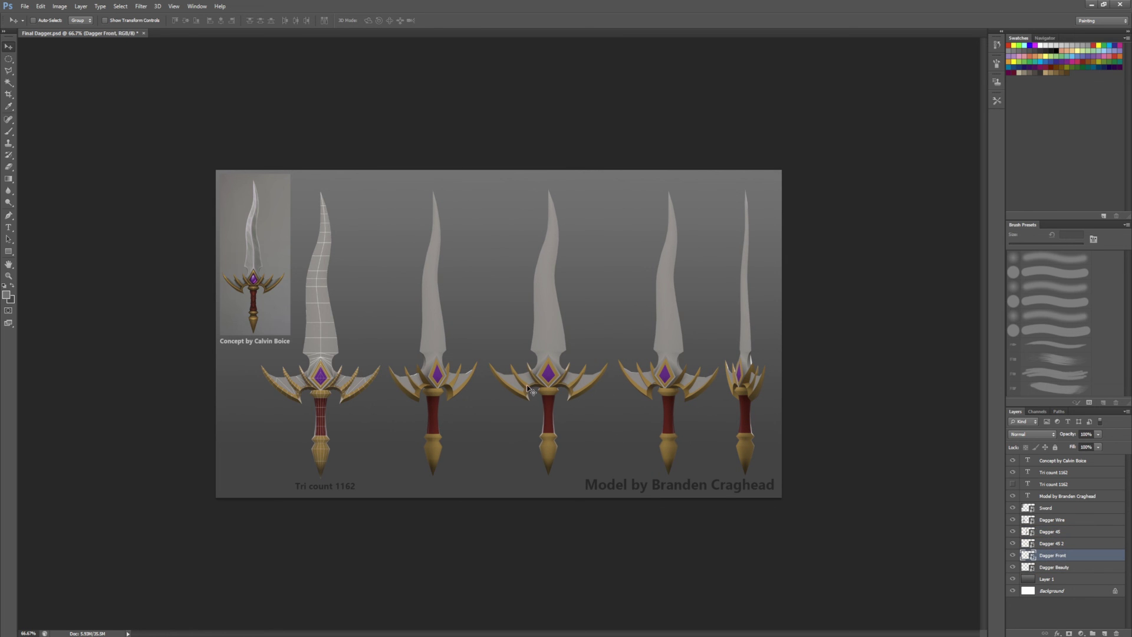
# Step: Duplicate the light grey tri count layer and move the copy up the stack
pyautogui.click(1012, 472)
pyautogui.click(1012, 484)
pyautogui.rightClick(1056, 485)
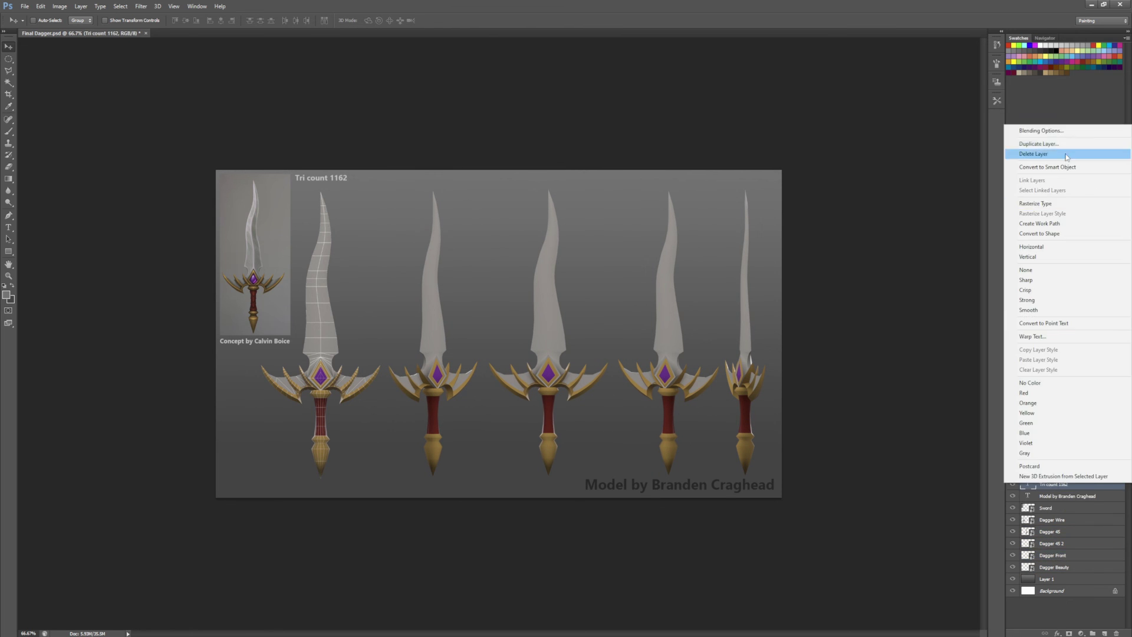
pyautogui.click(1038, 151)
pyautogui.press('Return')
pyautogui.moveTo(1056, 484); pyautogui.dragTo(1055, 469)
# Step: Move the tri count copy to the top-right corner and hide the other labels
pyautogui.click(1013, 484)
pyautogui.click(1012, 495)
pyautogui.click(1056, 484)
pyautogui.click(1056, 472)
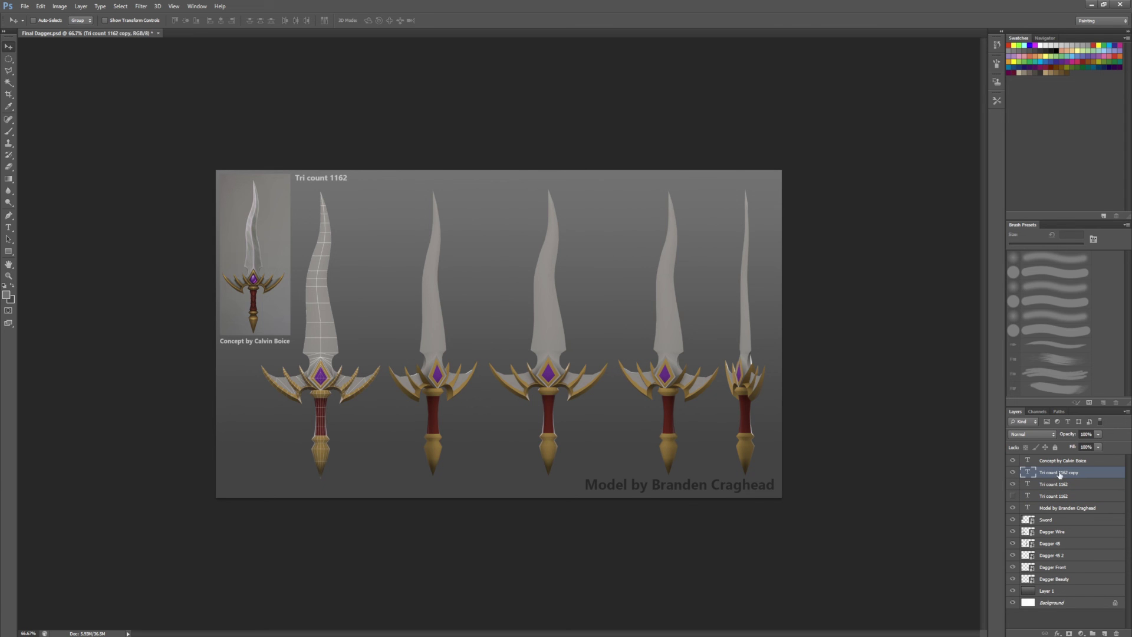
pyautogui.keyDown('shift'); pyautogui.moveTo(342, 185); pyautogui.dragTo(754, 191); pyautogui.keyUp('shift')
pyautogui.click(1013, 484)
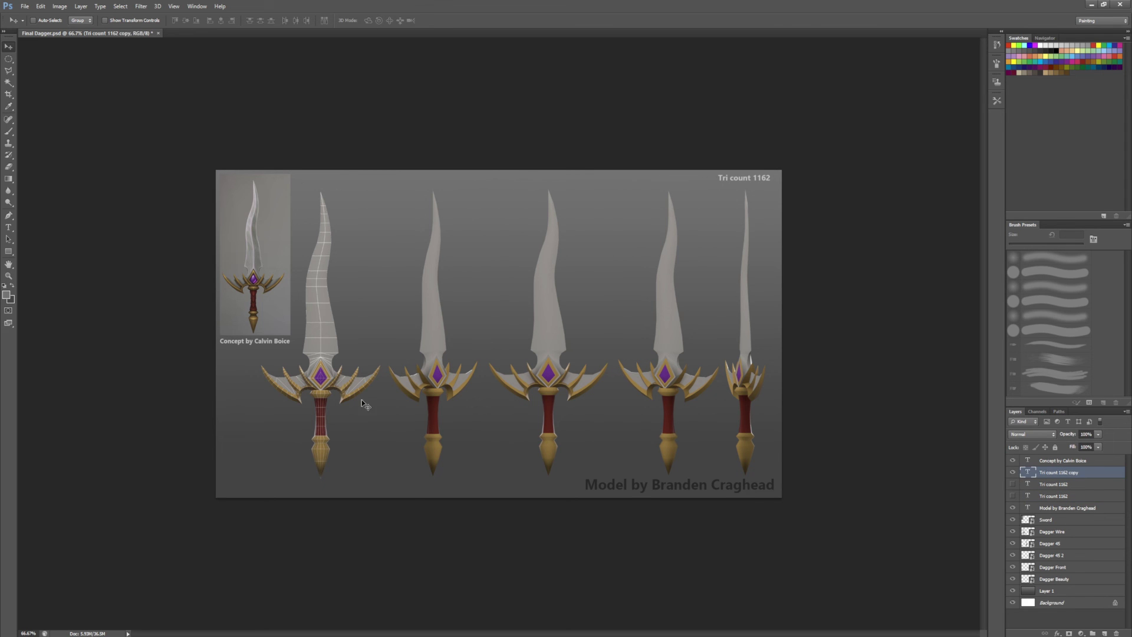